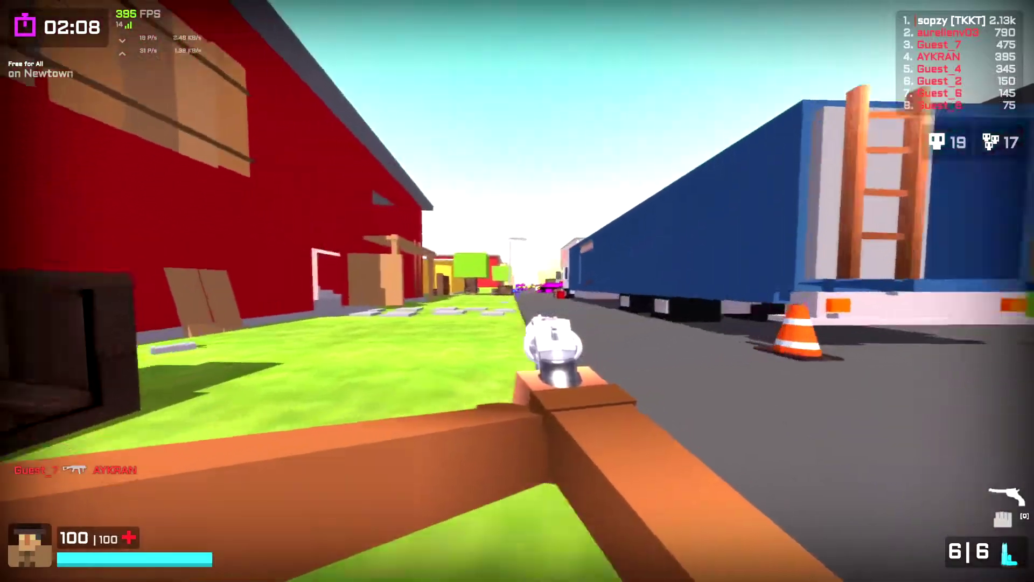
key(w)
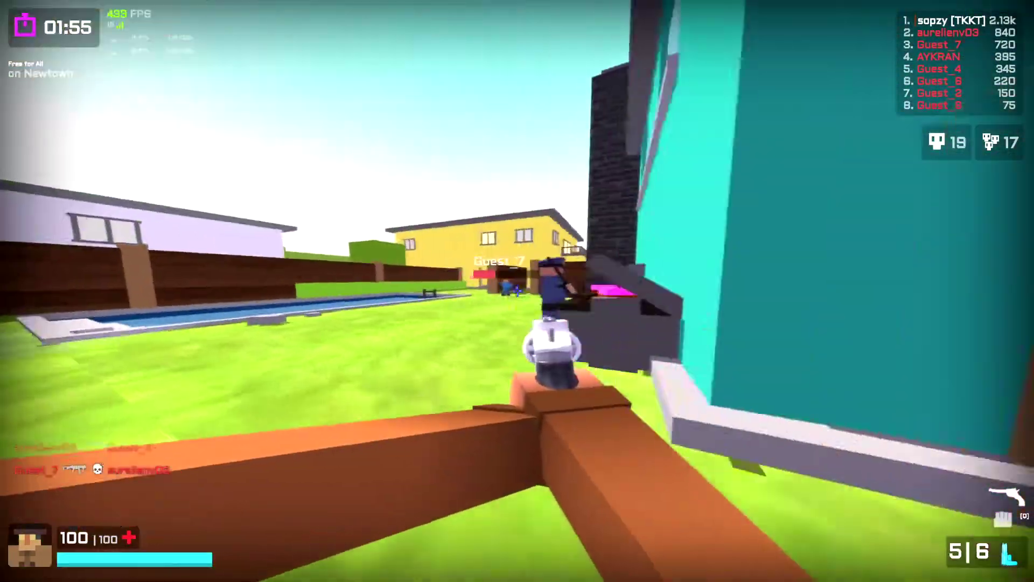
click(517, 291)
click(517, 291)
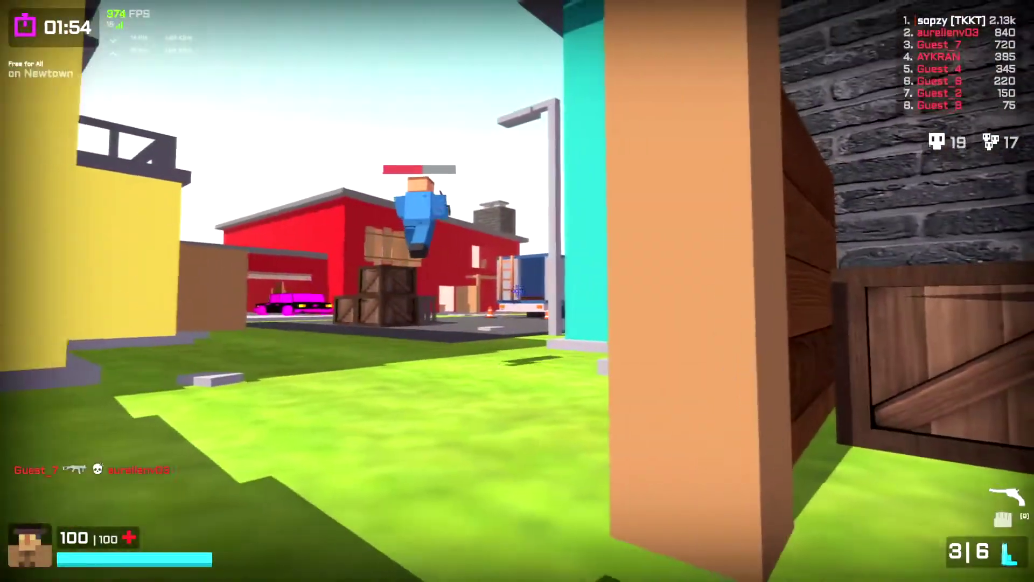
click(517, 291)
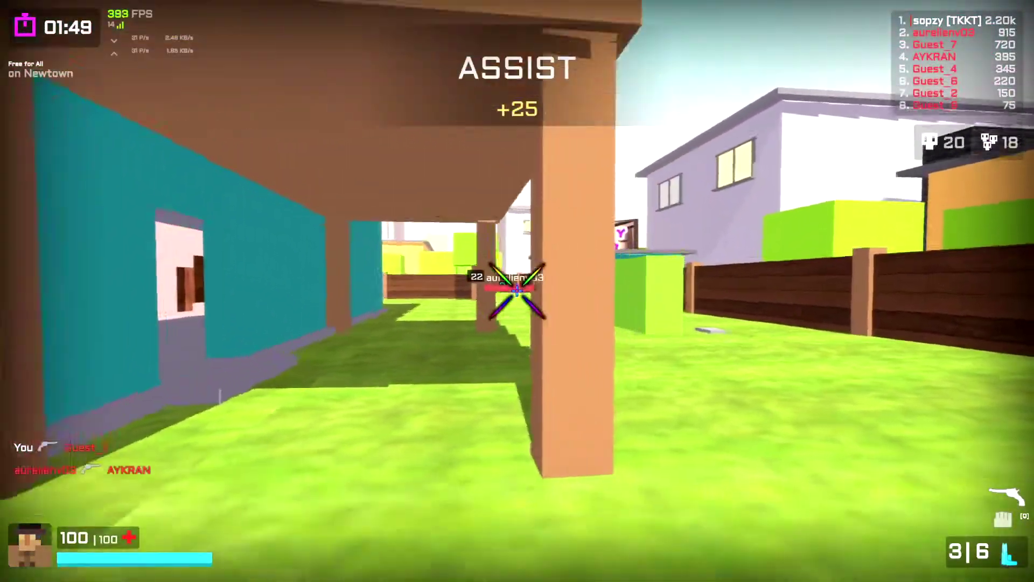
click(517, 291)
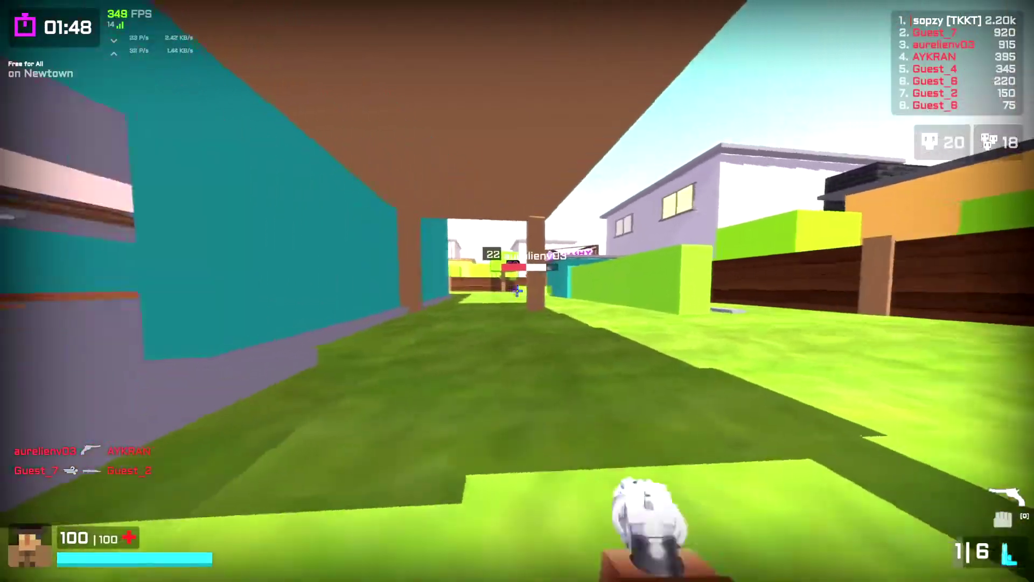
click(517, 290)
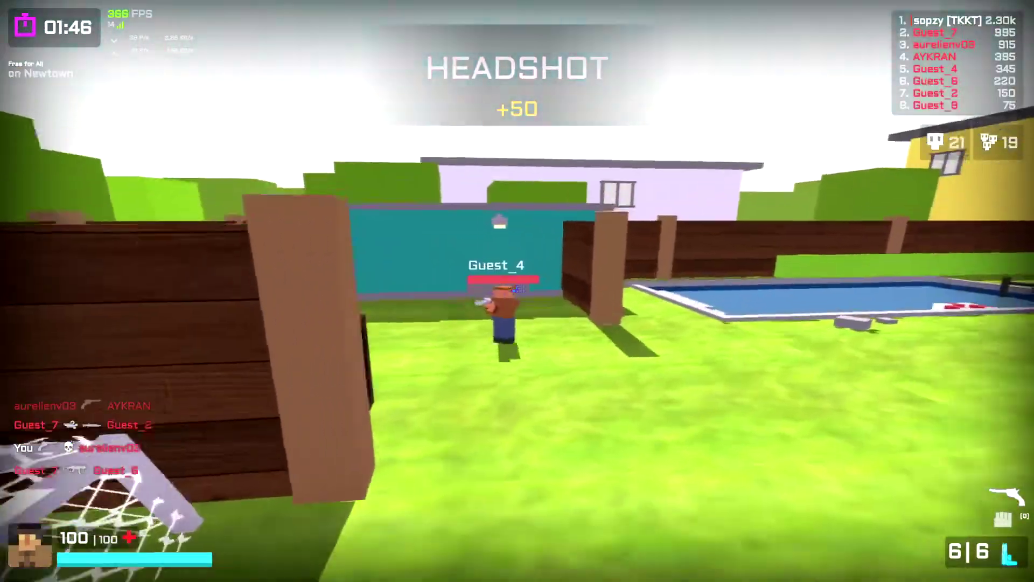
click(517, 289)
click(517, 289)
key(r)
key(w)
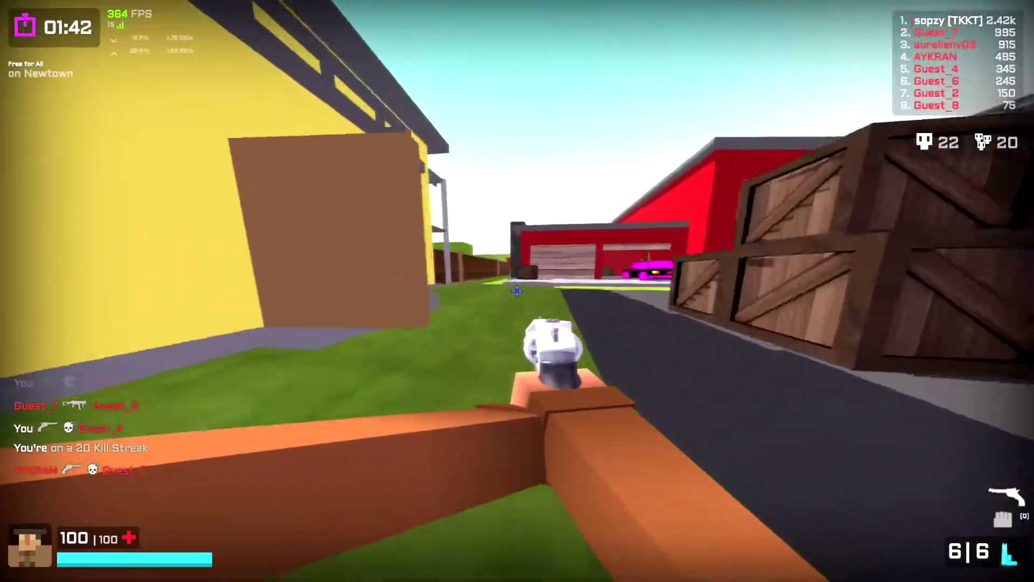
key(w)
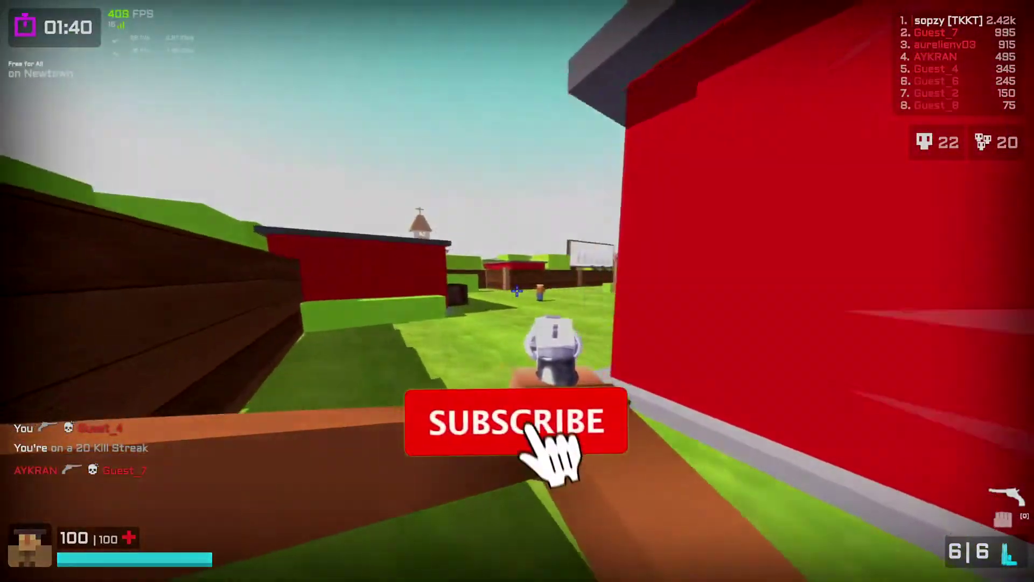
click(517, 291)
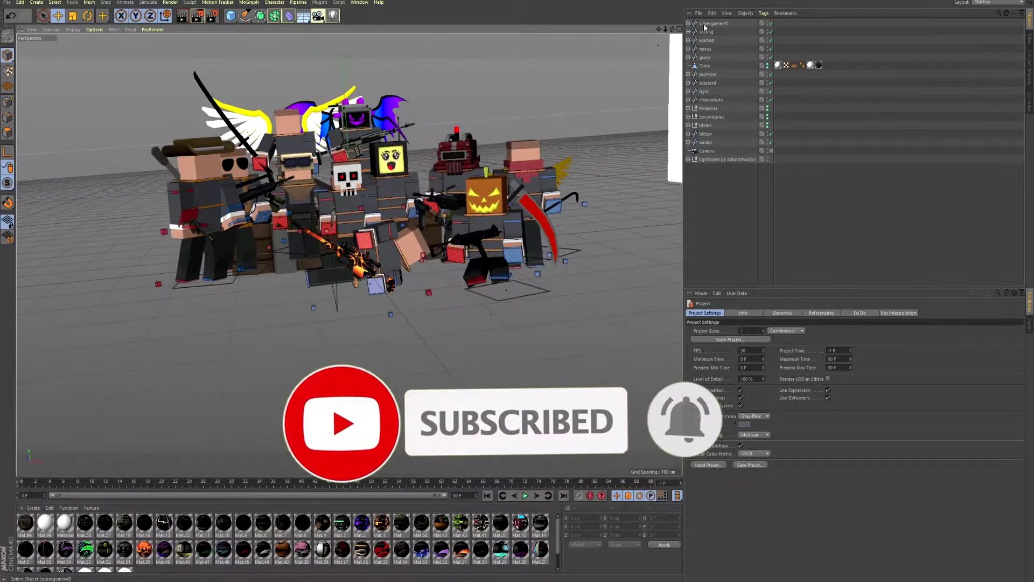
- Examine the character rigs in the scene's object list and read through the username list in Notepad
drag(712, 23, 706, 48)
drag(709, 95, 708, 110)
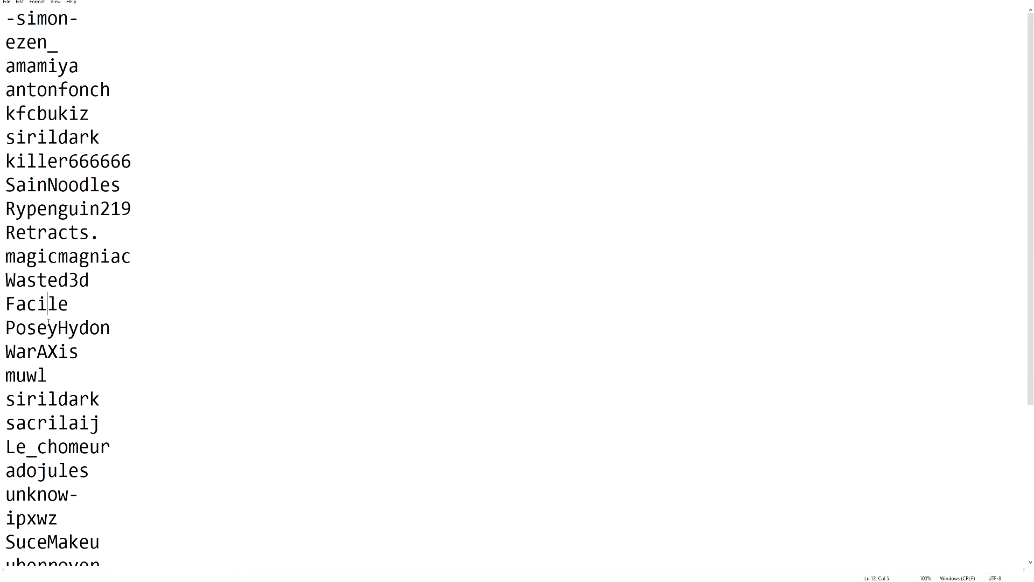
scroll(57, 423, down, 1)
click(37, 423)
scroll(38, 516, down, 2)
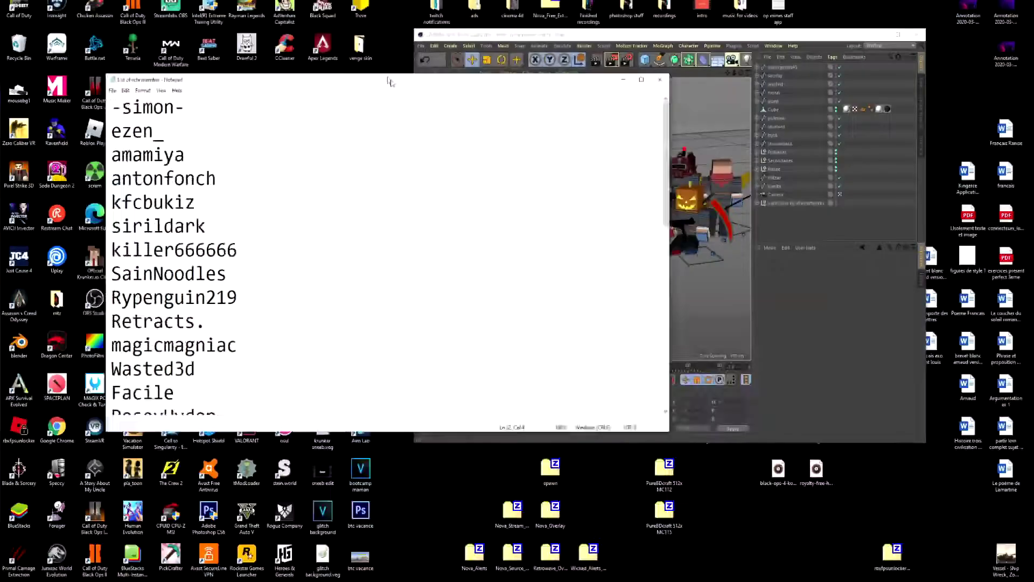
drag(387, 81, 494, 300)
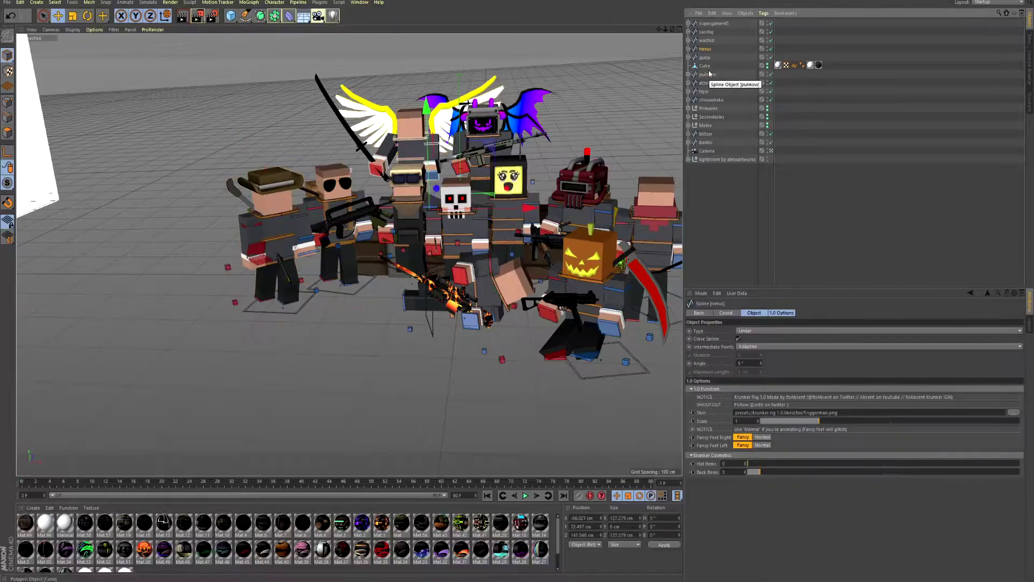
- Duplicate the nexus character rig, place the copy at the front of the group beside the hatted character, and pose it crouching
click(545, 367)
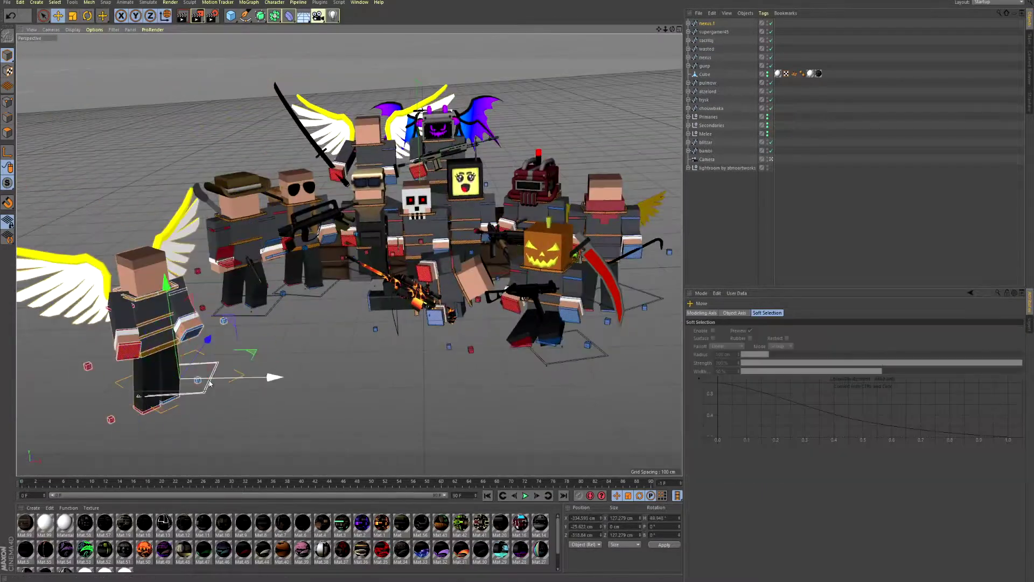
click(141, 371)
drag(142, 370, 162, 334)
alt+drag(324, 344, 323, 323)
click(231, 312)
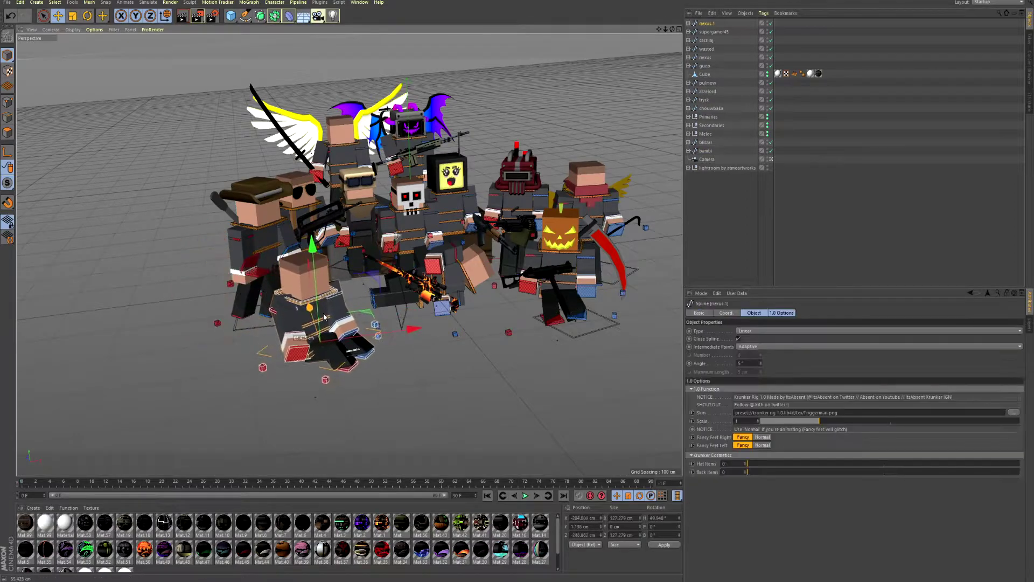
- Duplicate the wooden crate and a character rig, and set them up together beside the group with the character's right hand raised
alt+drag(208, 316, 259, 307)
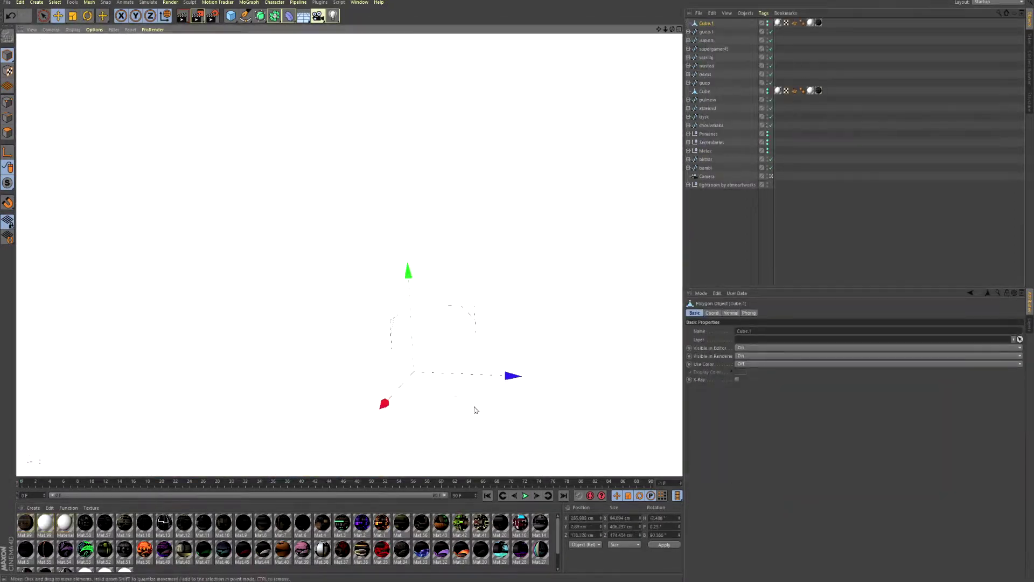
alt+drag(473, 267, 492, 223)
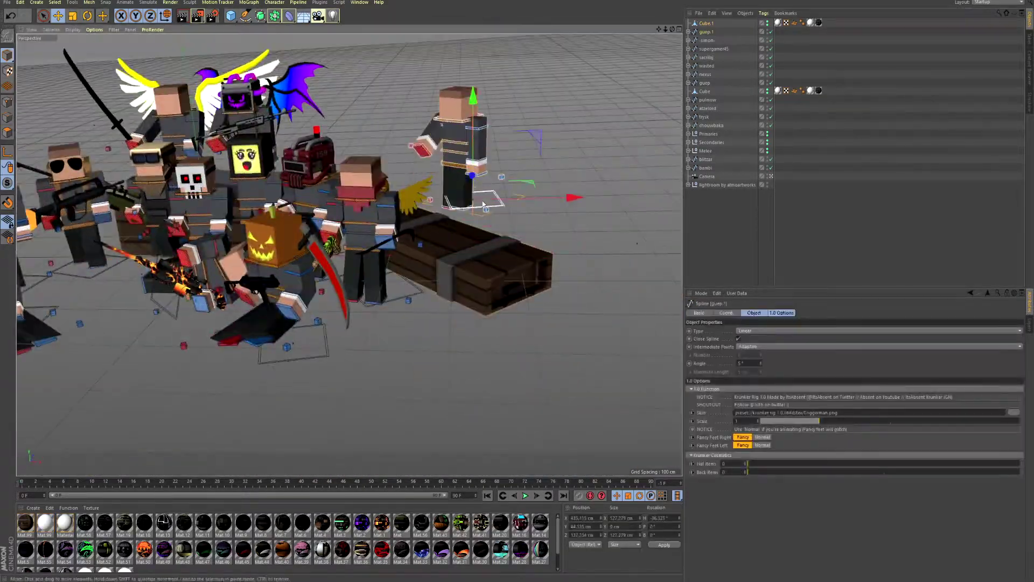
click(325, 176)
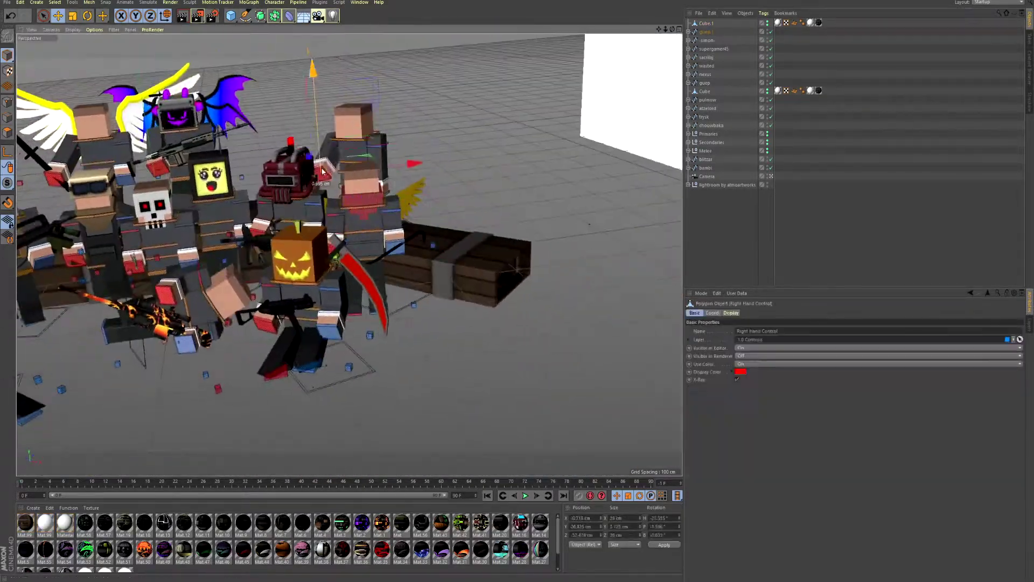
- Place more character copies with raised hands on the crates flanking the group, and rename the copies from the username list
key(ctrl+v)
key(Return)
click(491, 138)
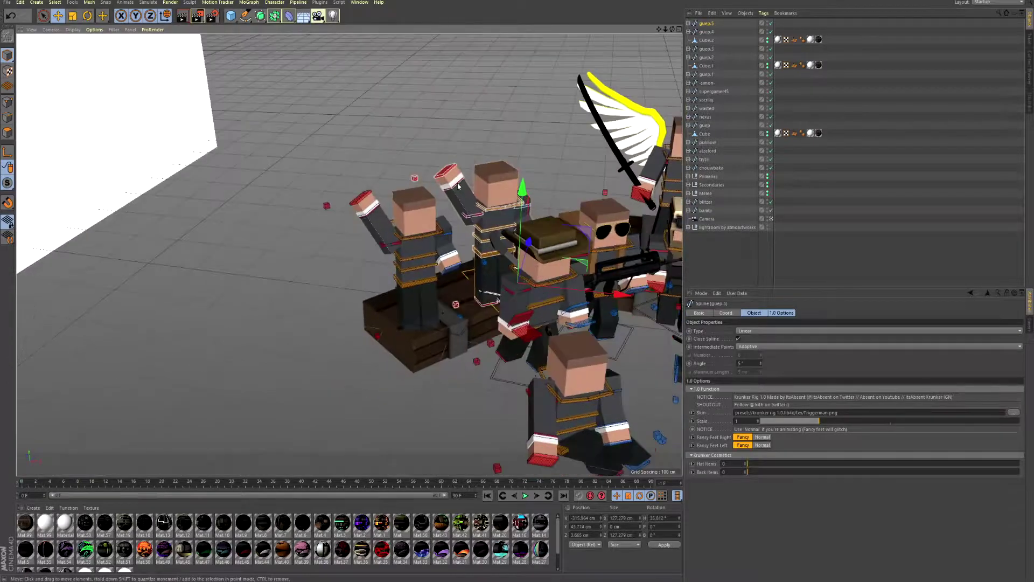
drag(484, 253, 490, 256)
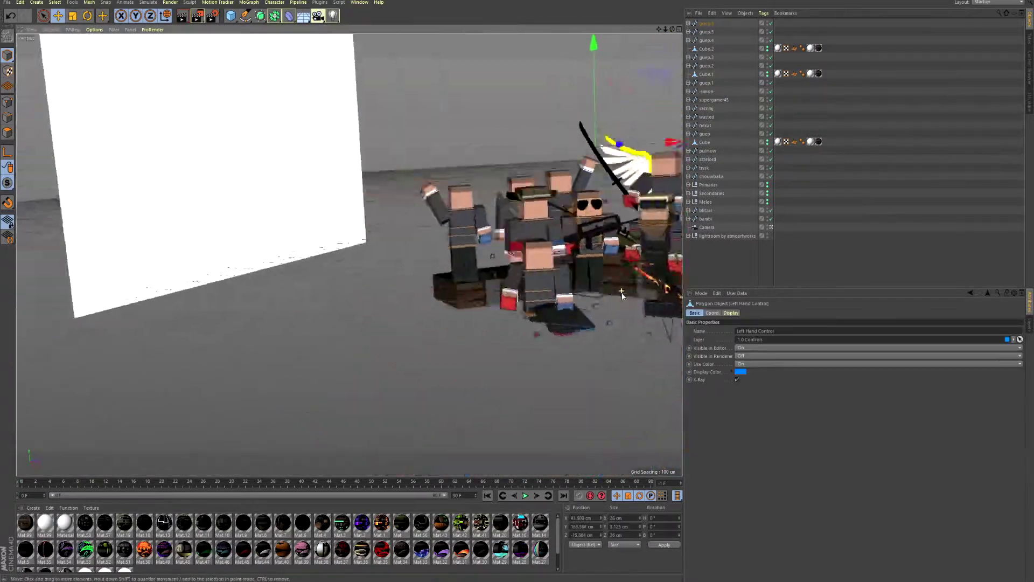
click(708, 83)
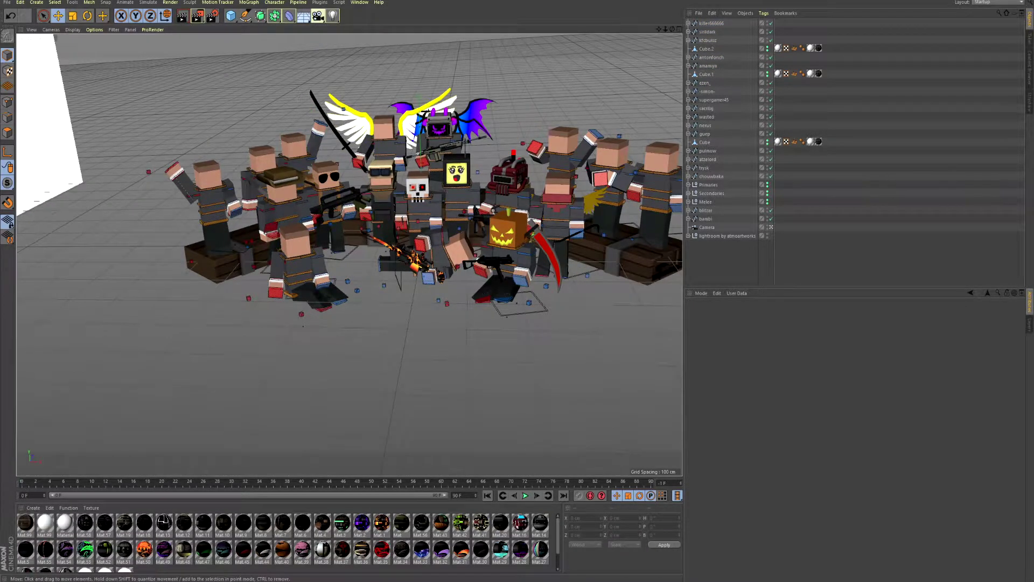
- Bring in the blue shipping container model, rotate it to a heading of about 41°, and place it behind the crate characters
key(ctrl+o)
key(Return)
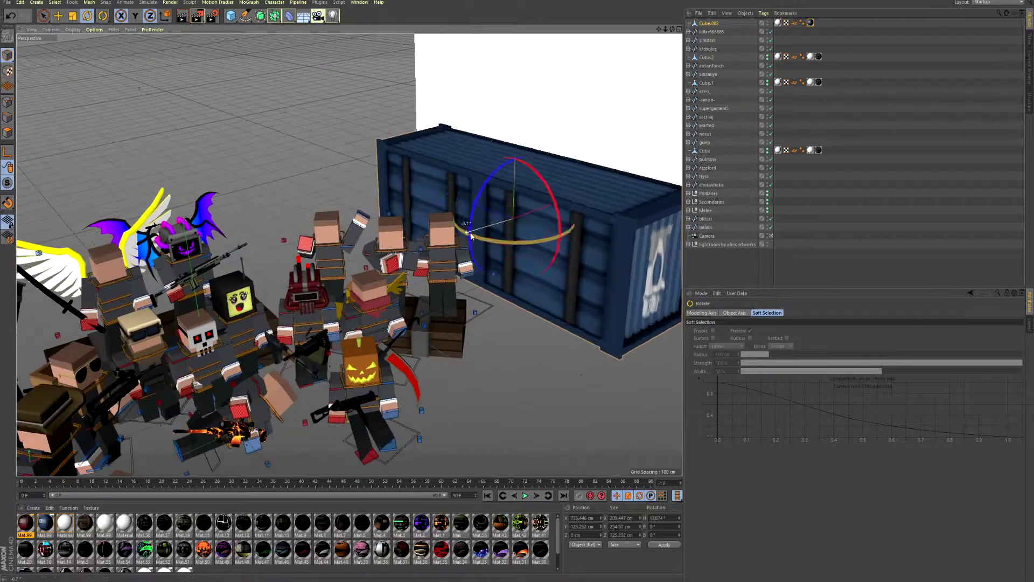
drag(474, 237, 426, 229)
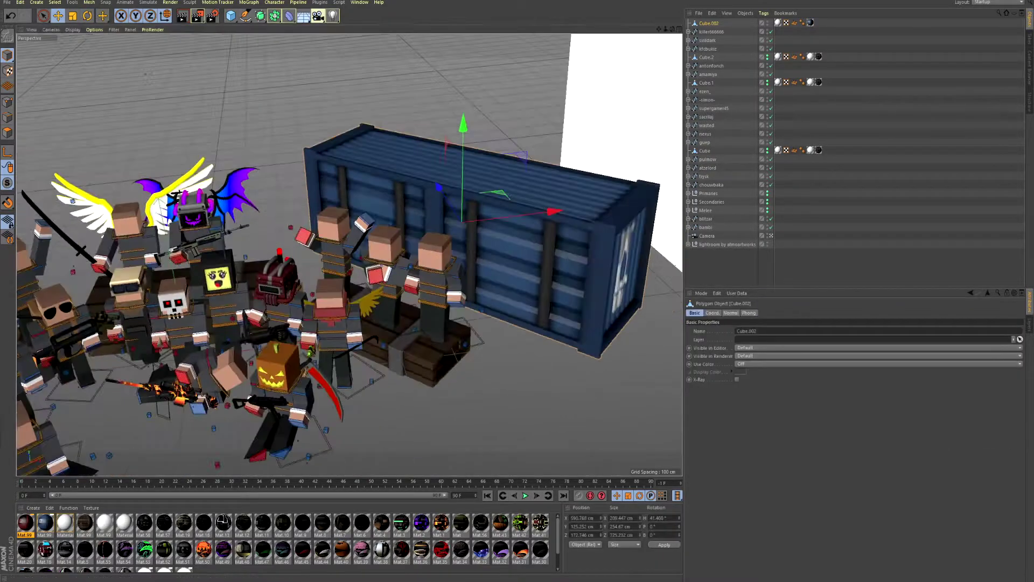
alt+drag(571, 377, 522, 372)
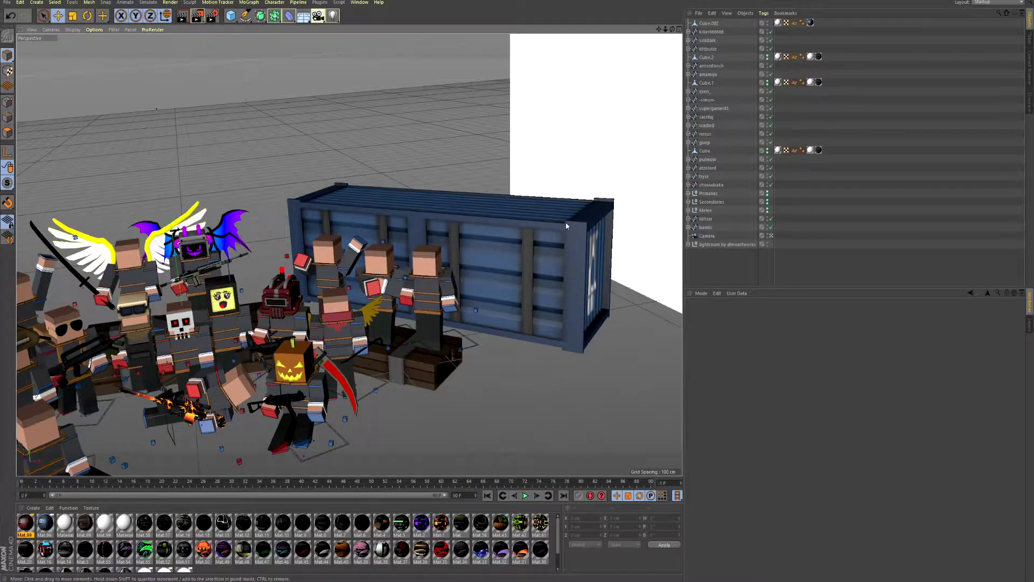
click(441, 365)
alt+drag(440, 364, 631, 177)
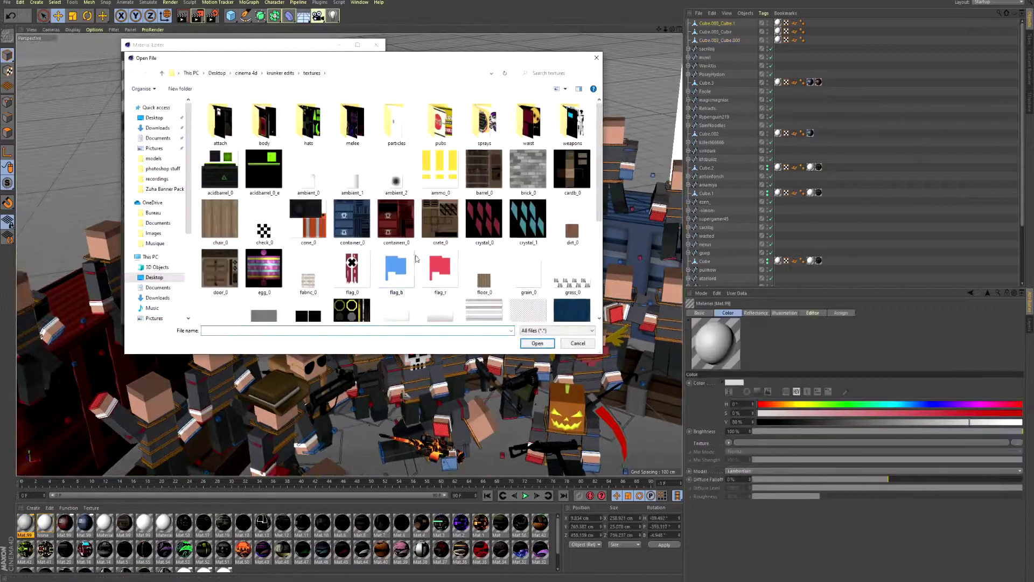
- Load a wooden image from the textures folder into the material of the plank structure between the two containers
scroll(370, 254, down, 3)
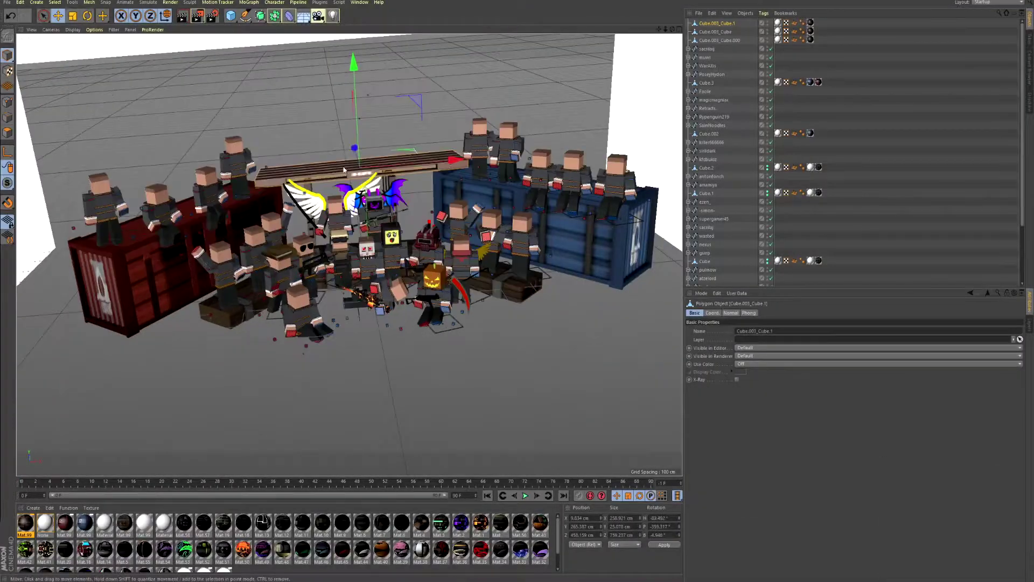
click(551, 305)
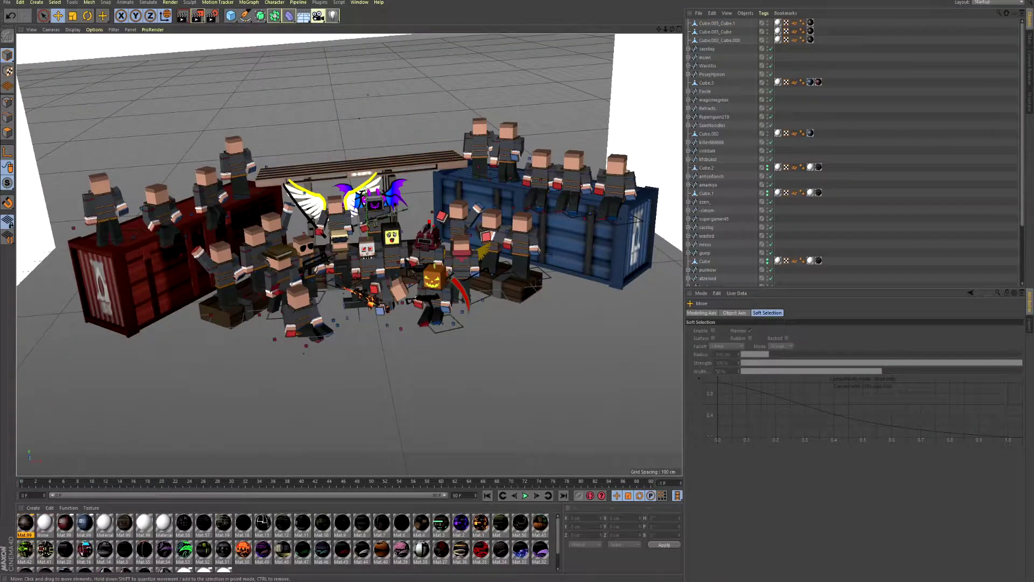
scroll(851, 151, down, 3)
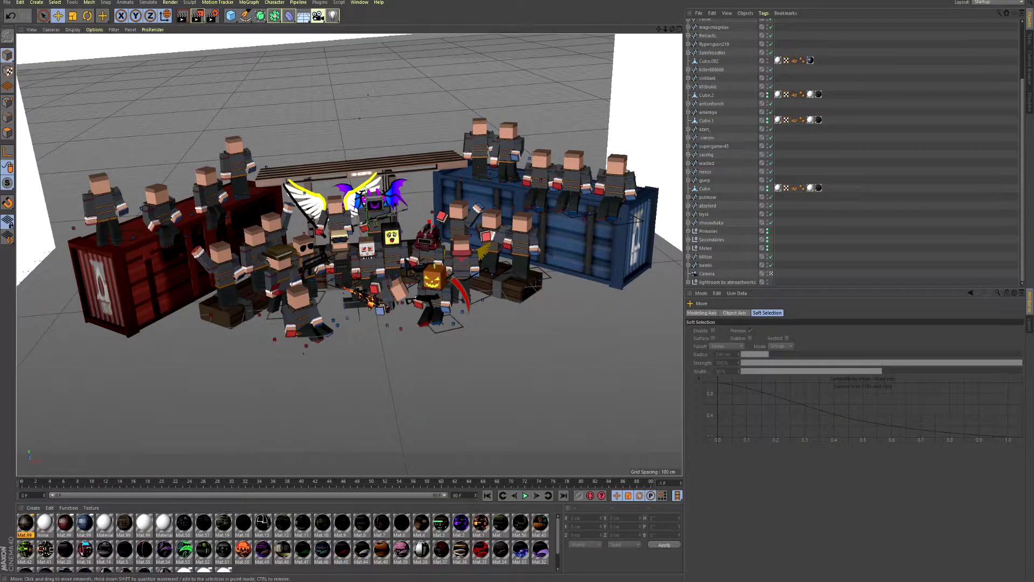
- Duplicate a standing character twice on top of the red container, spacing the copies along its back edge and turning them forward
scroll(468, 333, up, 3)
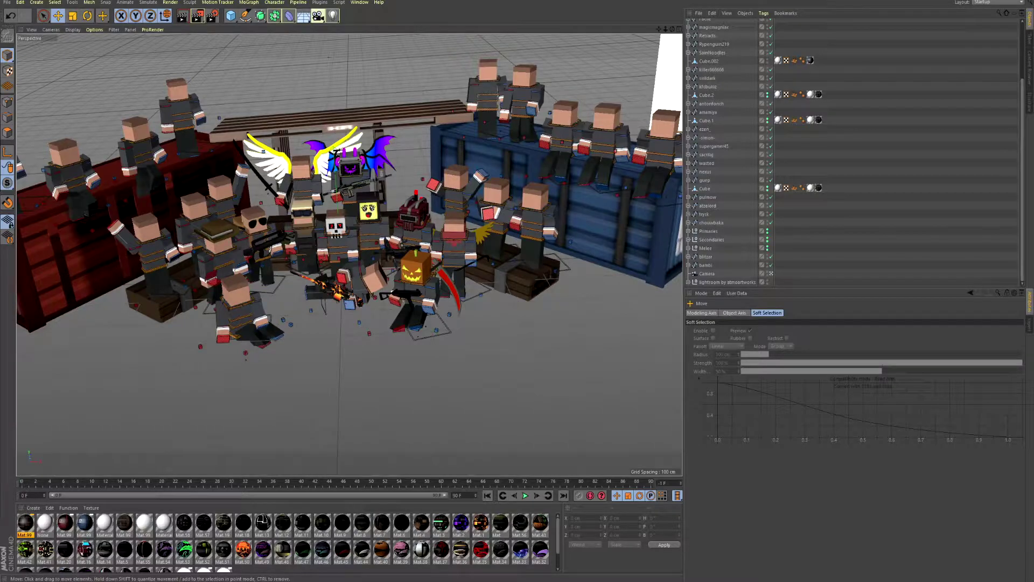
alt+drag(334, 269, 301, 237)
click(300, 232)
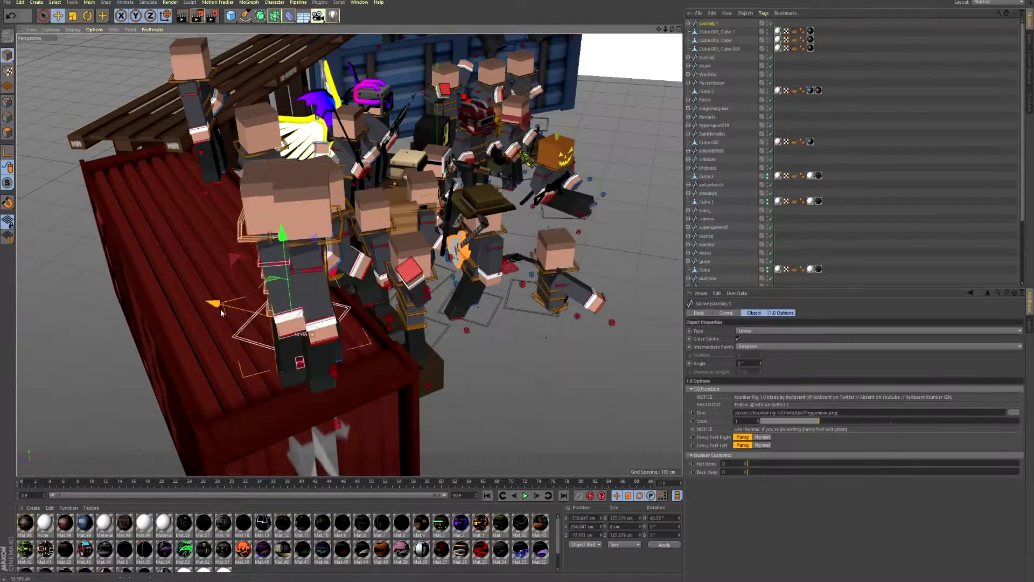
scroll(354, 276, up, 3)
scroll(354, 277, down, 3)
click(495, 239)
key(r)
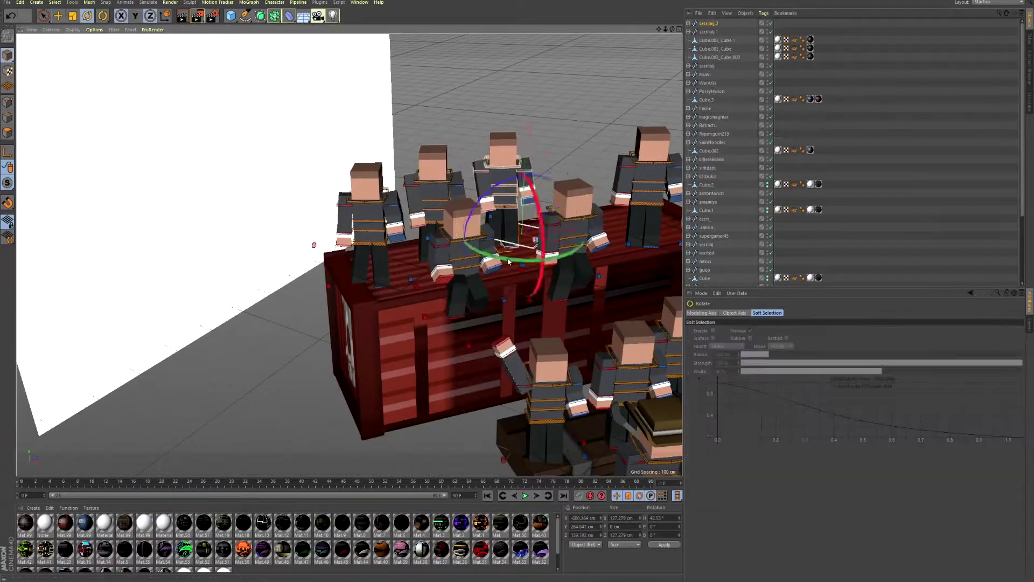
- Add a third standing character copy on the red container and move it along the back row
scroll(520, 214, up, 3)
scroll(521, 214, down, 3)
click(612, 155)
key(e)
alt+drag(612, 155, 669, 223)
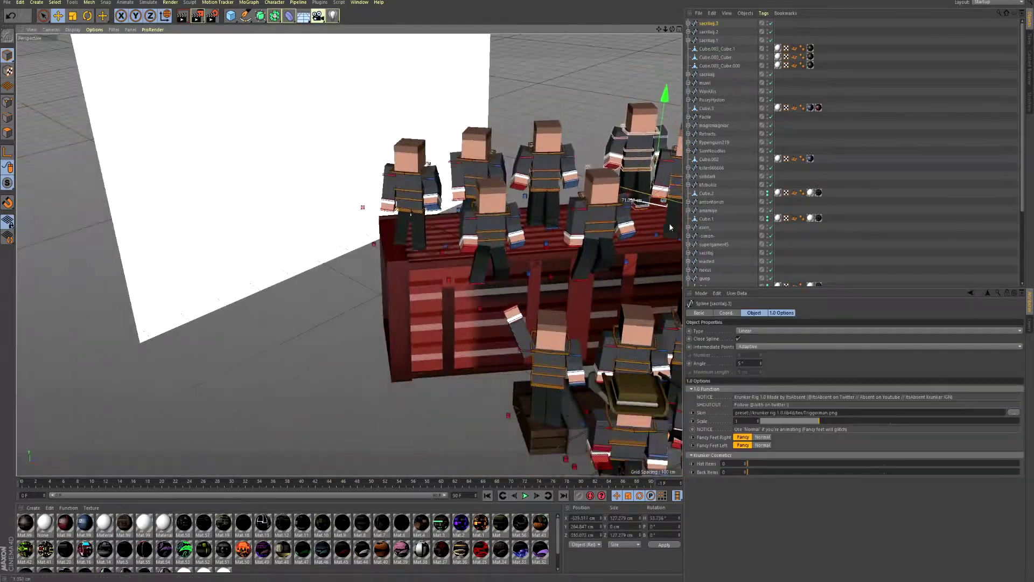
- Paste two more standing character copies and position them in the back row on top of the blue container
scroll(562, 252, up, 3)
alt+drag(562, 252, 637, 200)
click(579, 288)
scroll(593, 263, down, 3)
key(ctrl+v)
scroll(575, 219, up, 3)
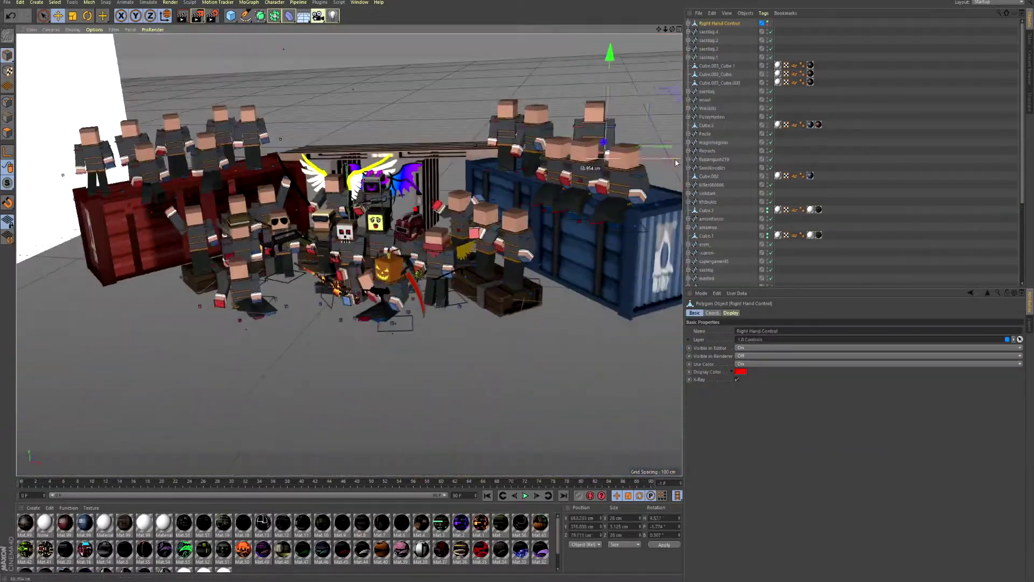
key(ctrl+v)
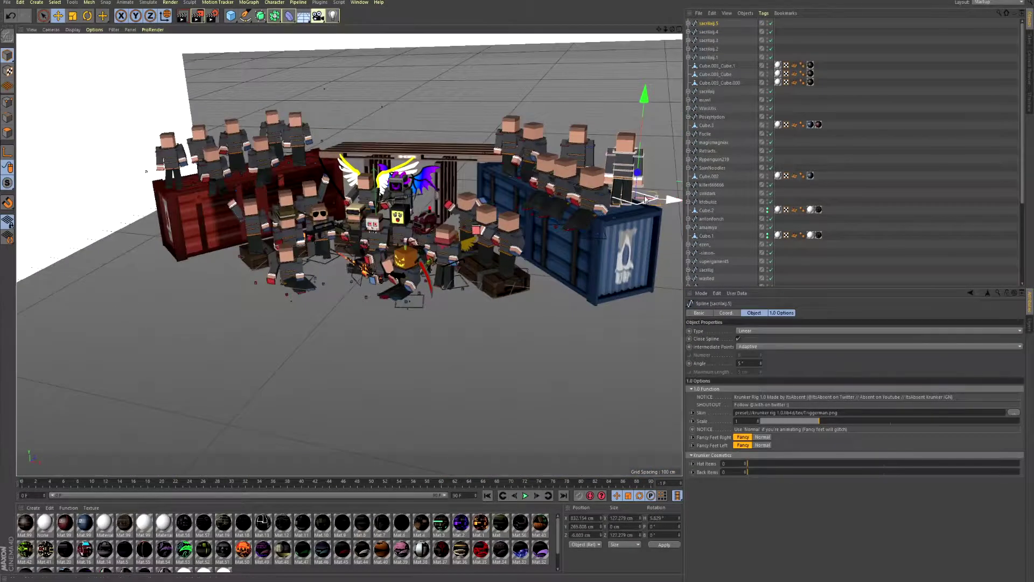
click(572, 322)
scroll(485, 319, up, 4)
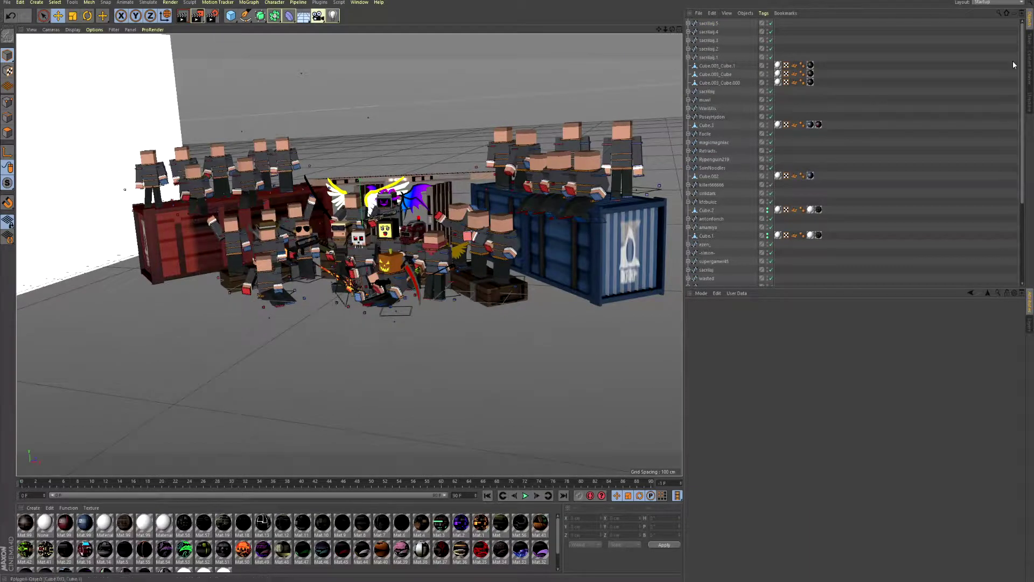
- Rename the five newly added character rigs with the next entries from the username list
click(264, 166)
key(ctrl+z)
key(ctrl+z)
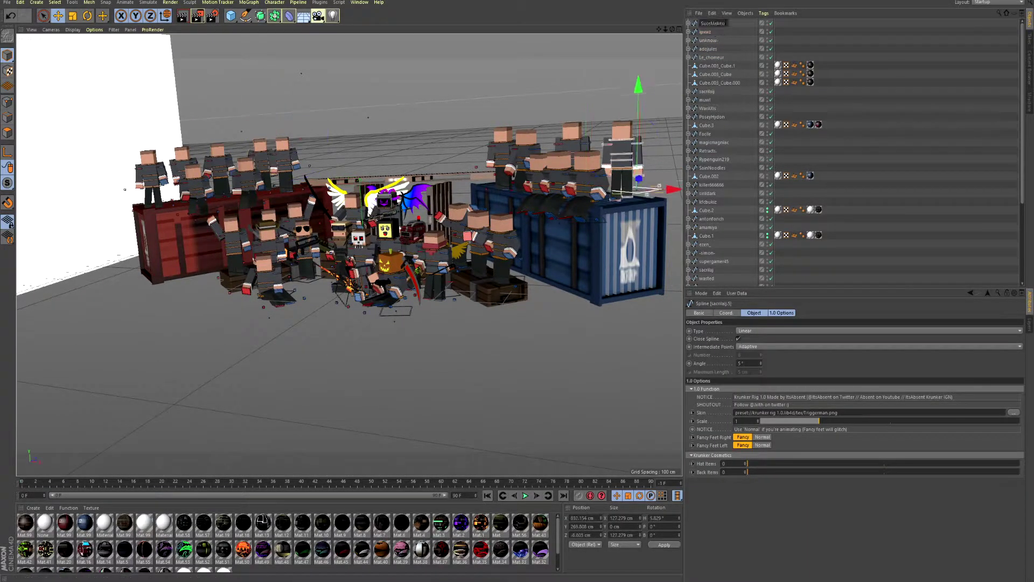
- Merge two tree models into the scene and place them in front of the red and blue containers
click(7, 2)
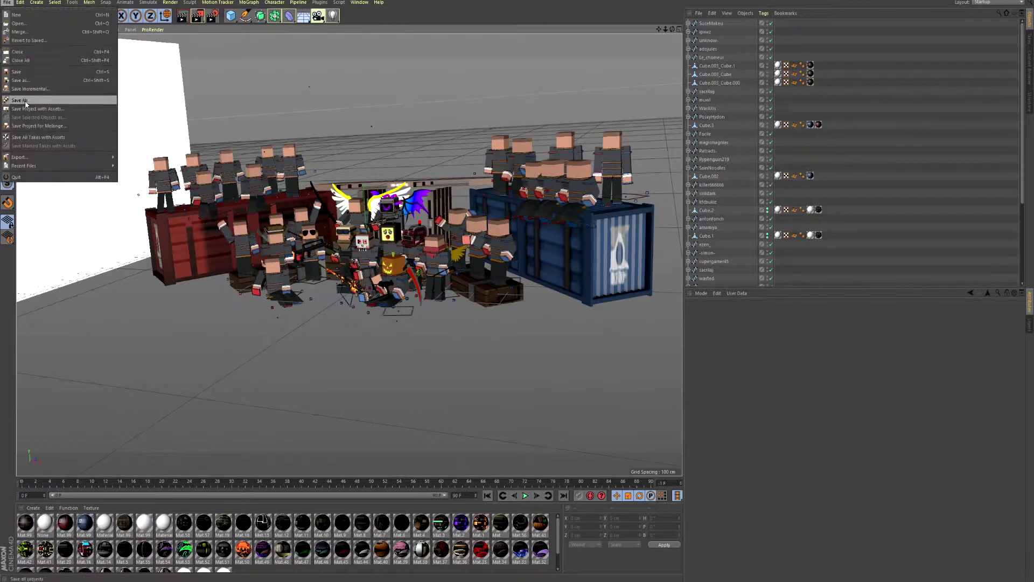
click(27, 24)
double_click(94, 245)
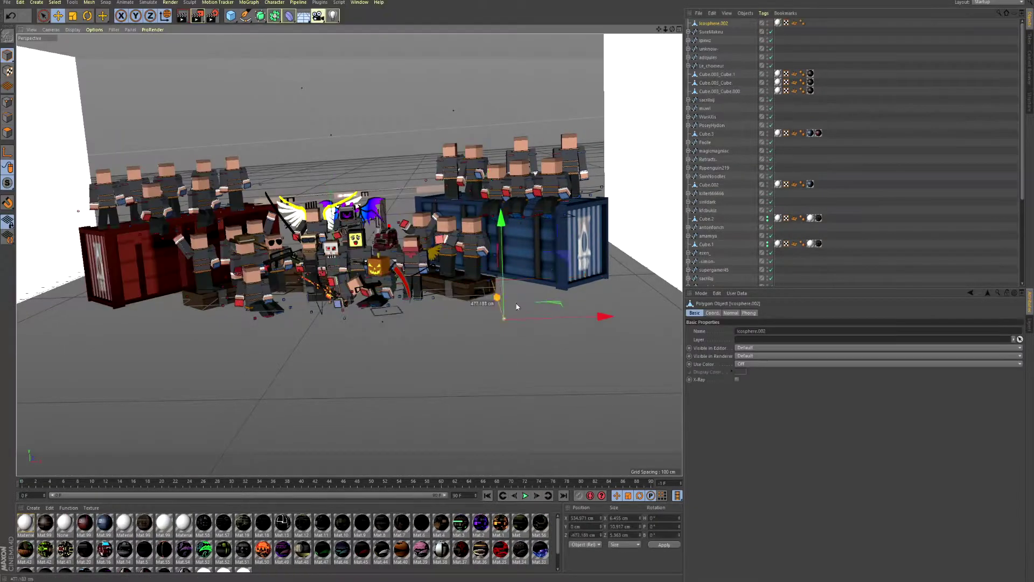
alt+drag(534, 294, 108, 189)
click(93, 179)
scroll(92, 179, down, 6)
alt+drag(216, 269, 302, 323)
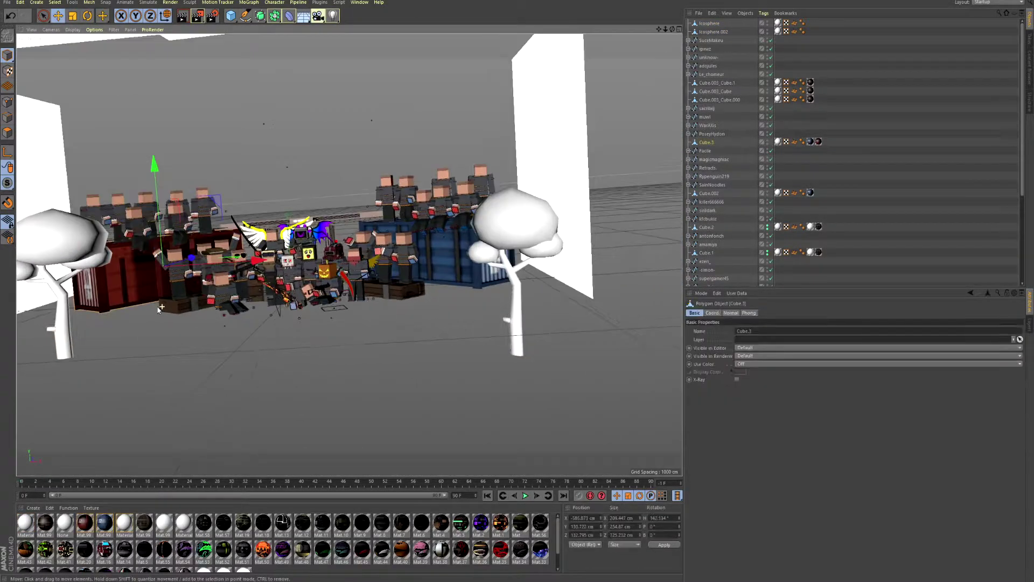
- Load tree_0.png as the color texture of a new material and apply the material to both trees
scroll(350, 215, down, 3)
double_click(350, 231)
drag(65, 335, 64, 335)
alt+drag(65, 335, 285, 377)
key(ctrl+v)
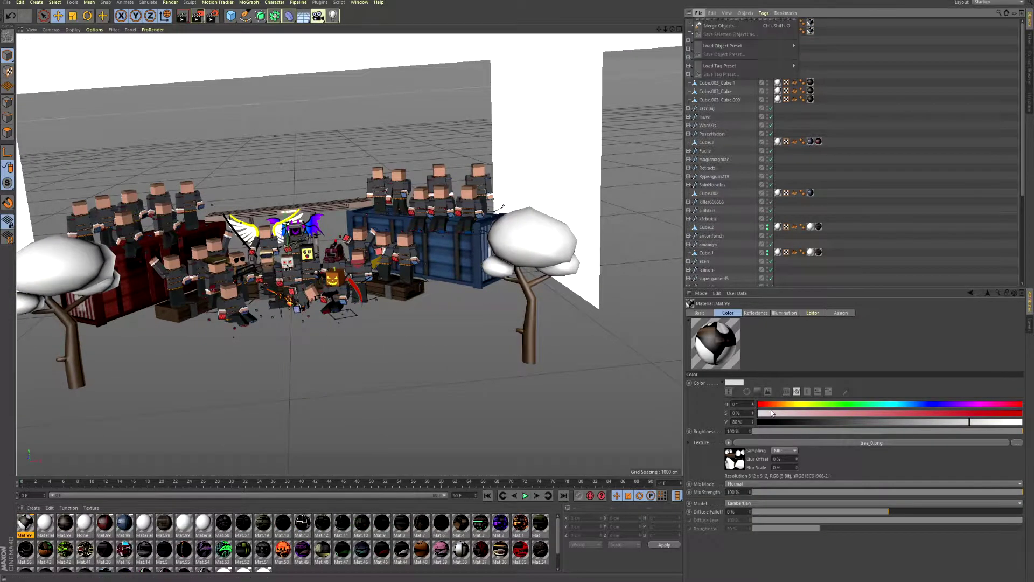
- Replace the tree near the blue container with a merged car model, moving, rotating and enlarging it in front of that container
key(t)
drag(284, 197, 279, 155)
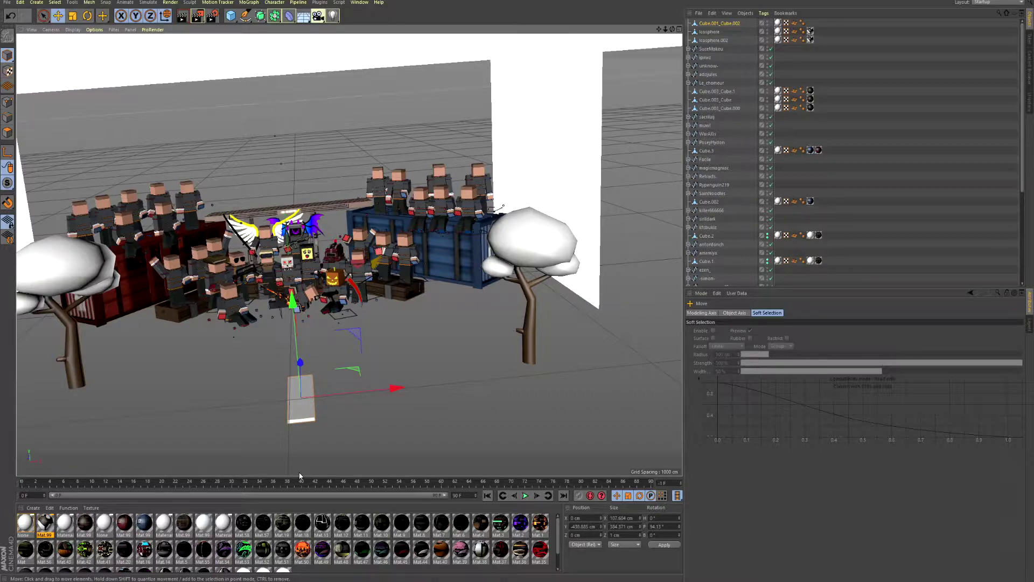
alt+drag(300, 377, 522, 282)
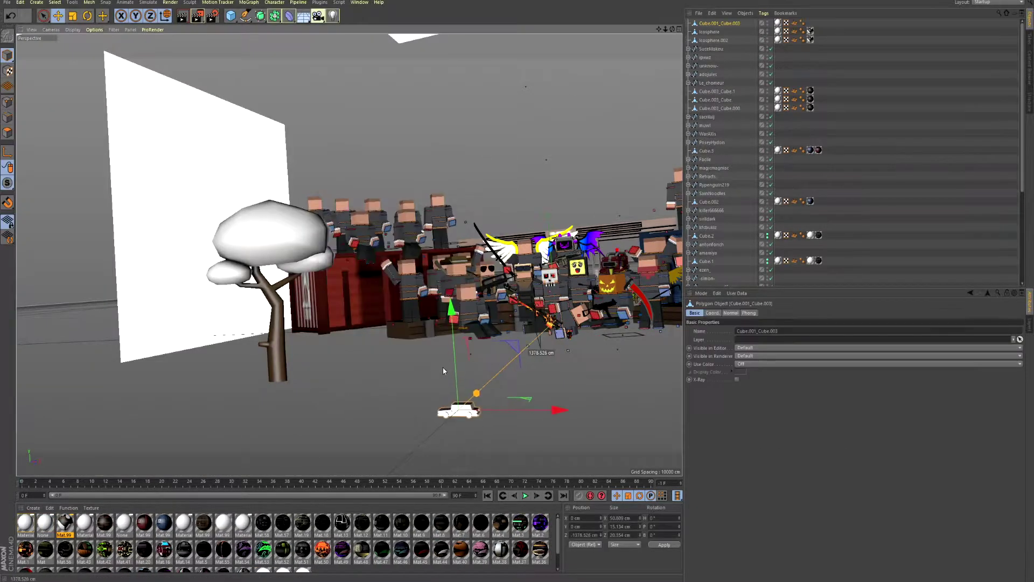
alt+drag(492, 396, 552, 214)
key(t)
key(r)
drag(575, 308, 418, 113)
key(e)
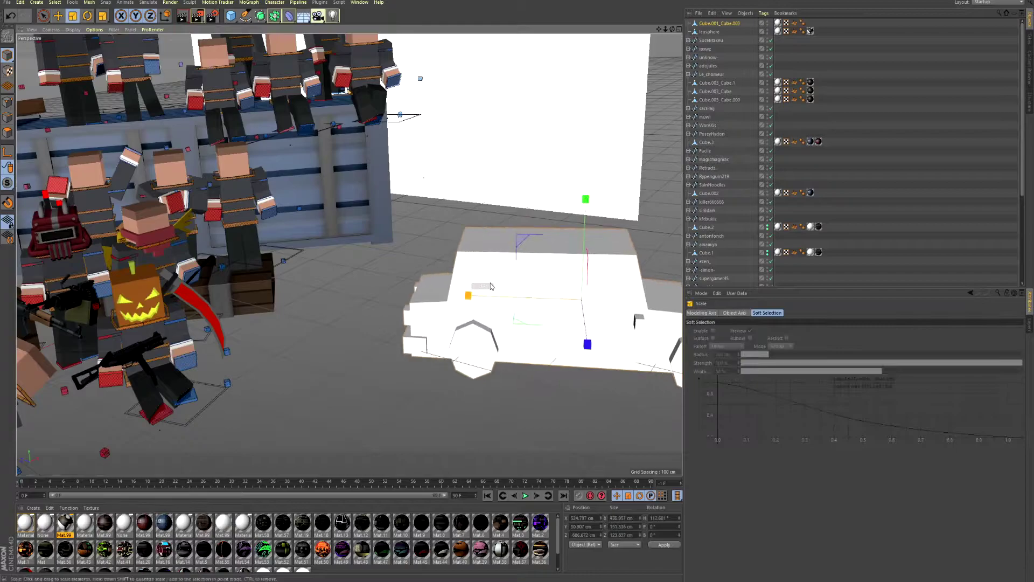
- Load the car's texture image into the color channel of a new material and apply it to the car
scroll(417, 113, down, 5)
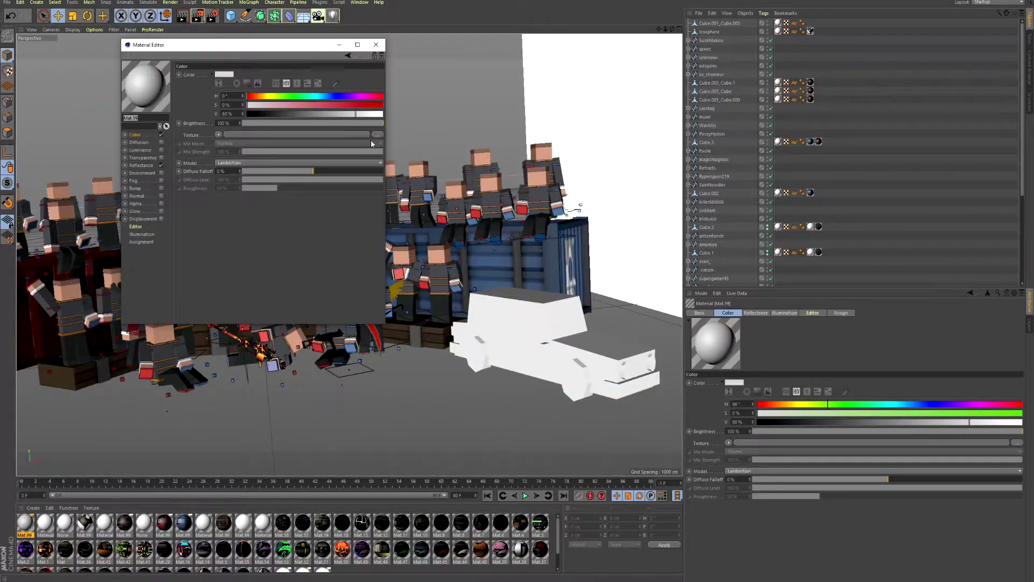
click(372, 135)
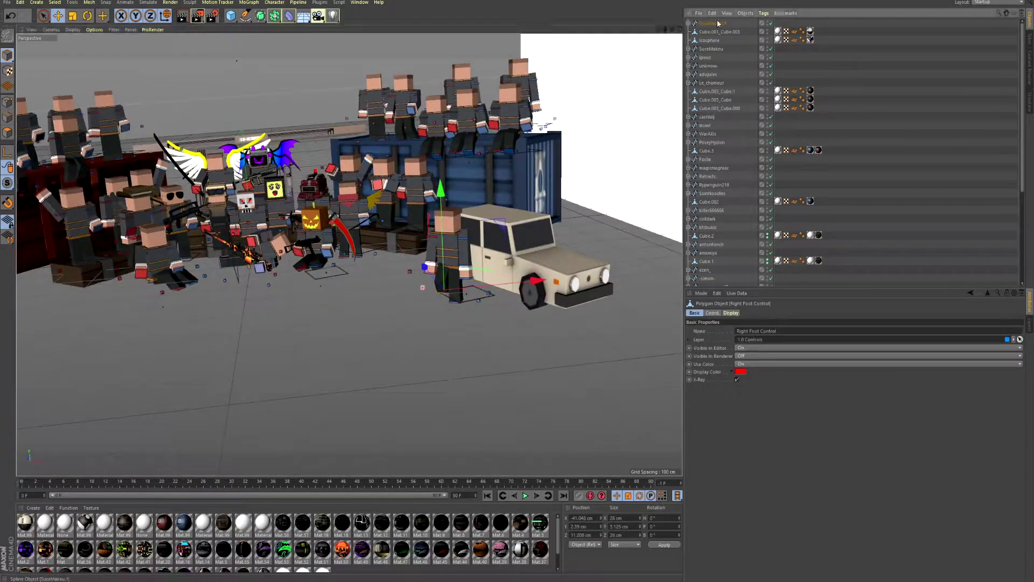
- Add two character copies at the car, posing one leaning against its side and the other seated on the hood
scroll(428, 273, up, 5)
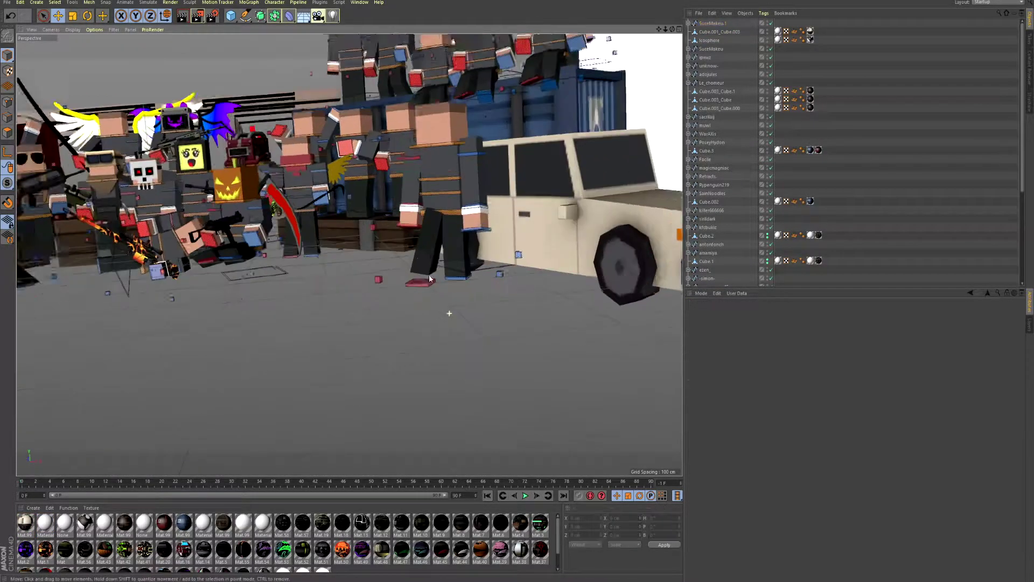
click(411, 183)
scroll(413, 180, up, 2)
drag(412, 156, 453, 215)
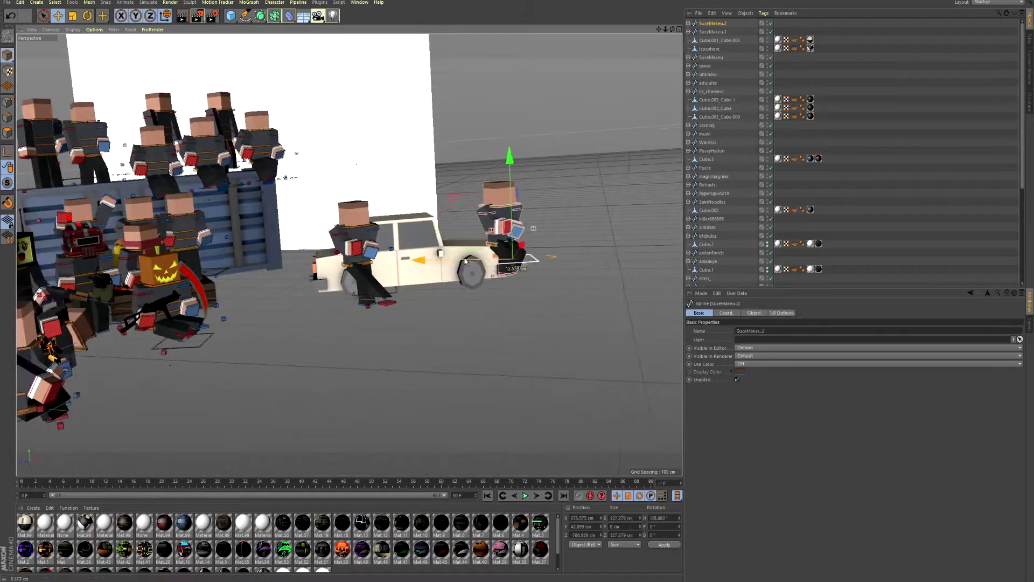
click(542, 269)
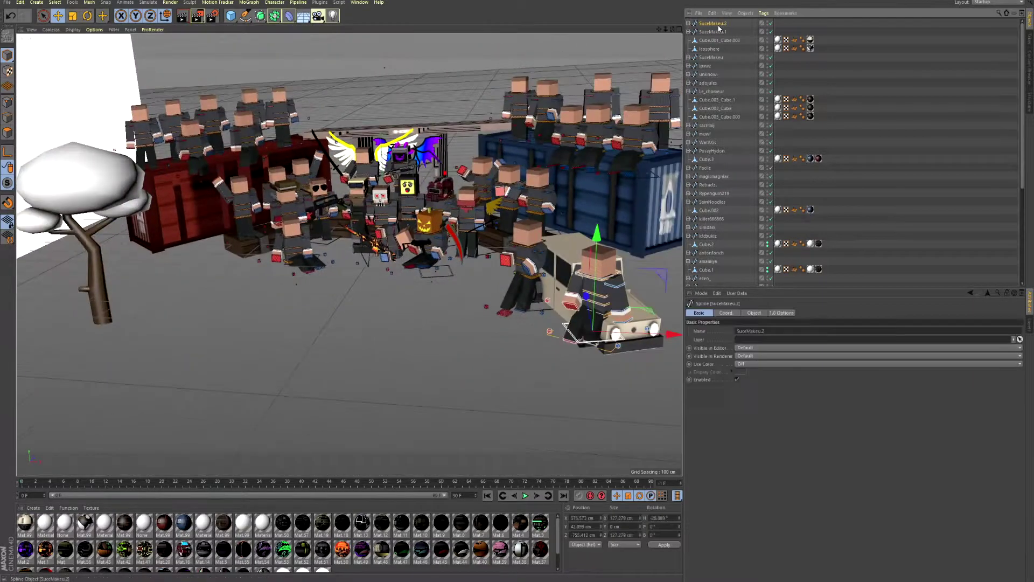
- Paste one character onto the tree crown and another beside its trunk, and rename the new rigs from the username list
key(ctrl+v)
drag(205, 215, 116, 166)
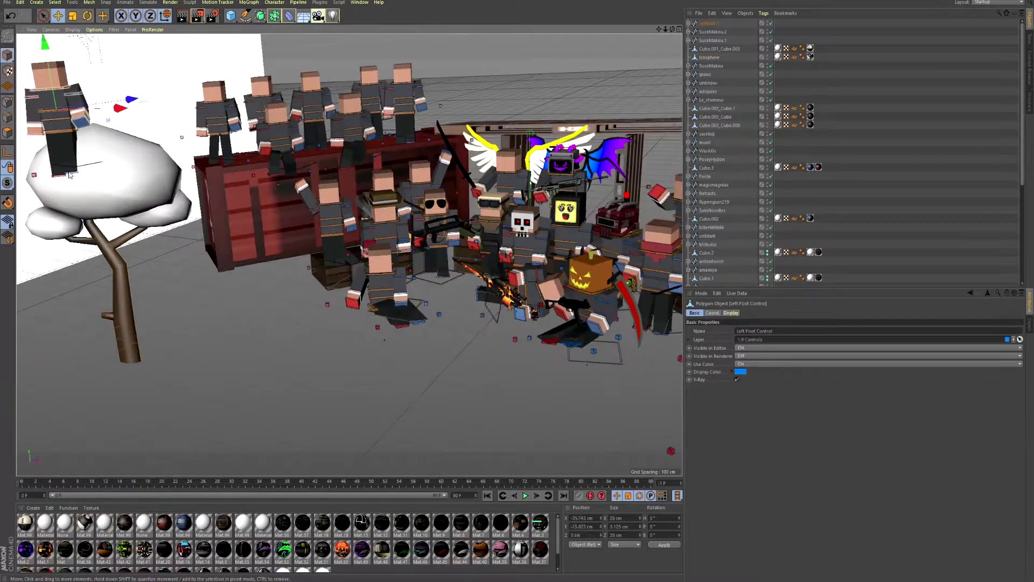
click(59, 123)
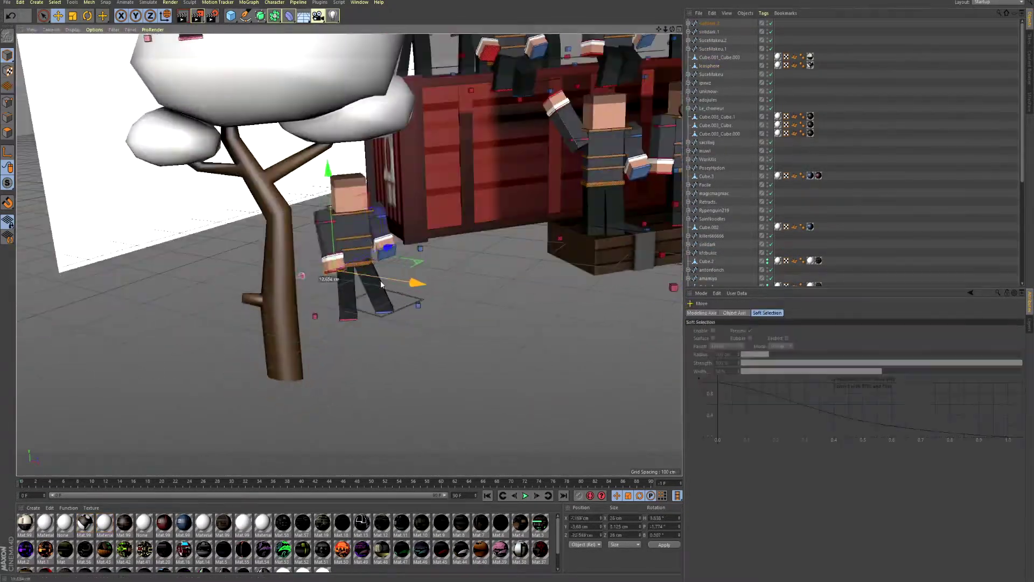
key(ctrl+v)
drag(349, 272, 281, 165)
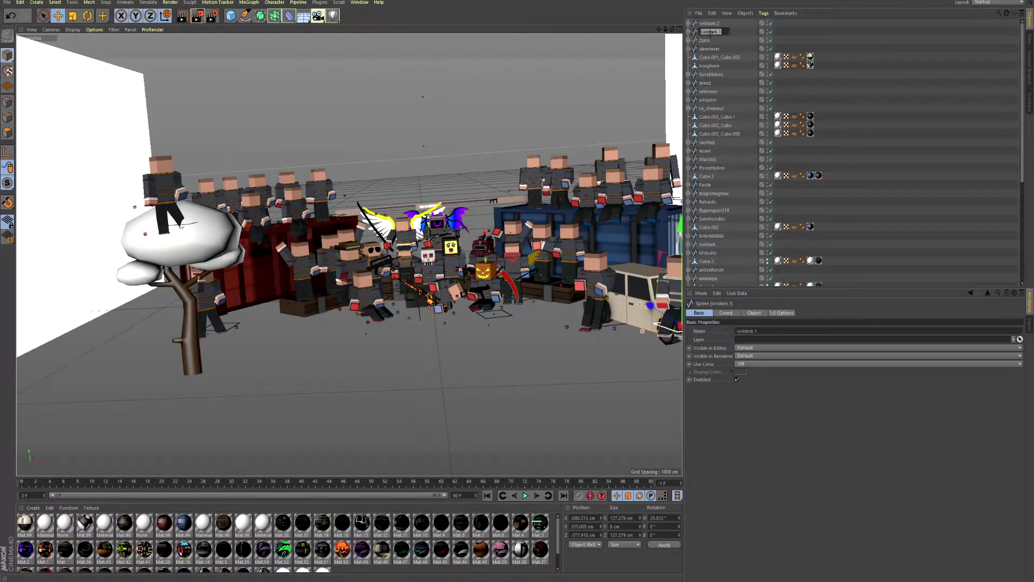
- Place character copies along the wooden platform between the containers, seating the middle two, and stand one more copy beside the tree
click(321, 194)
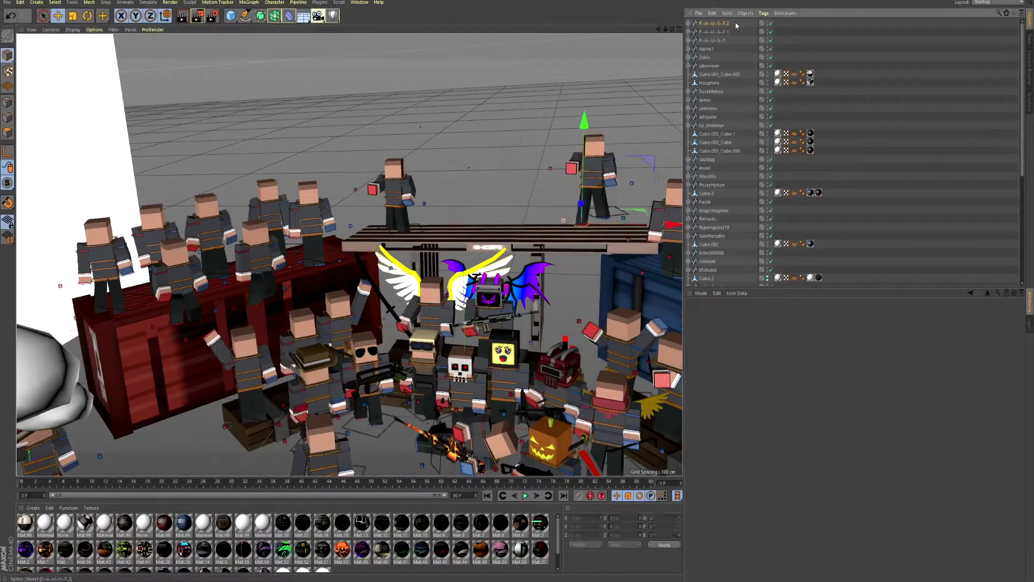
click(736, 25)
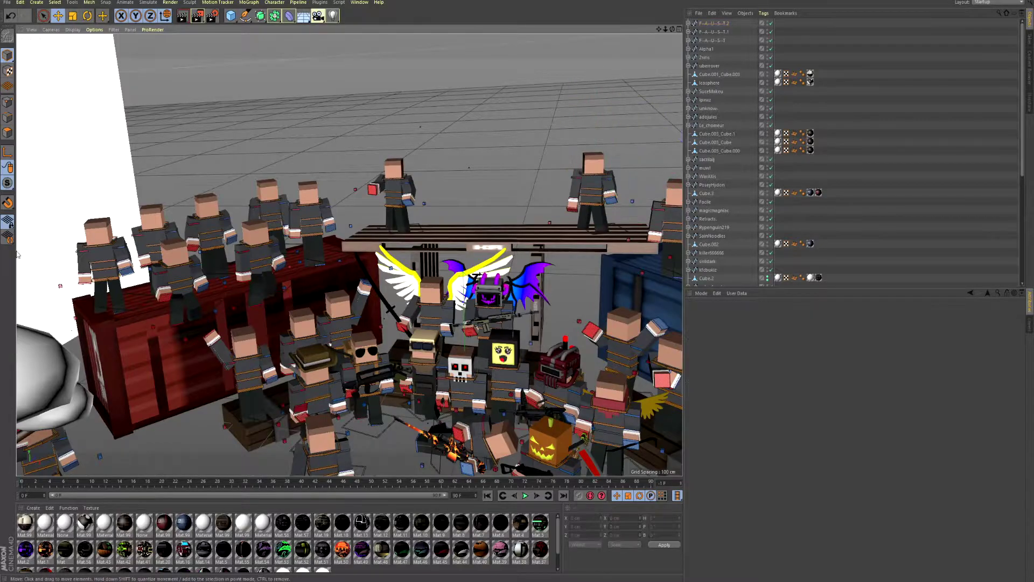
ctrl+drag(582, 219, 511, 233)
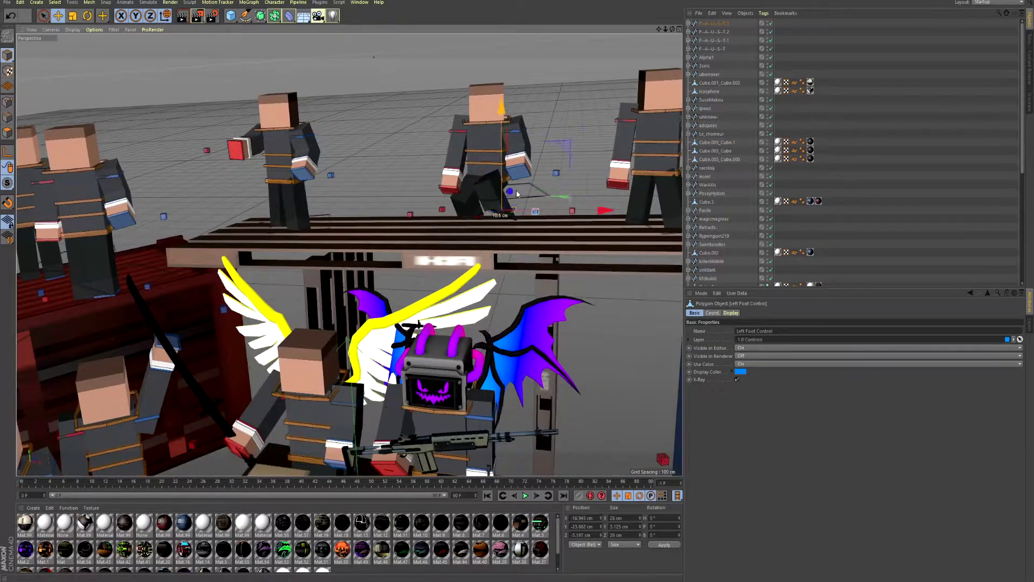
drag(493, 207, 395, 192)
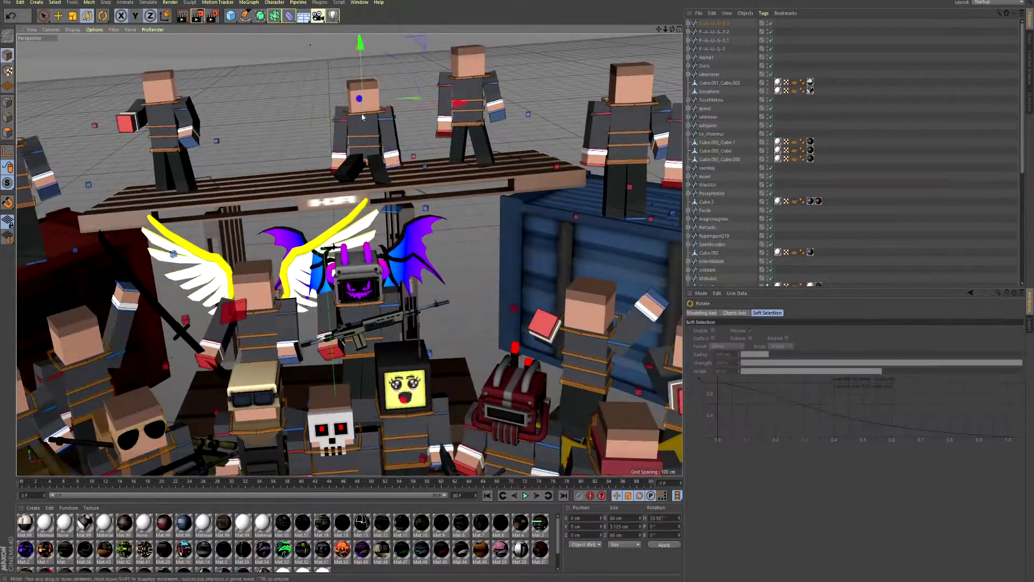
ctrl+drag(410, 189, 458, 192)
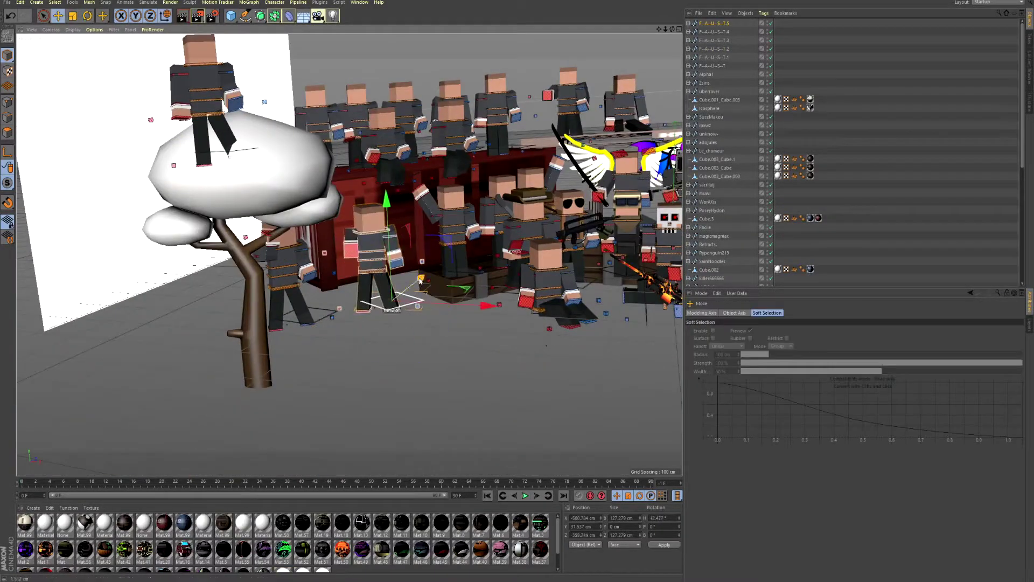
click(386, 305)
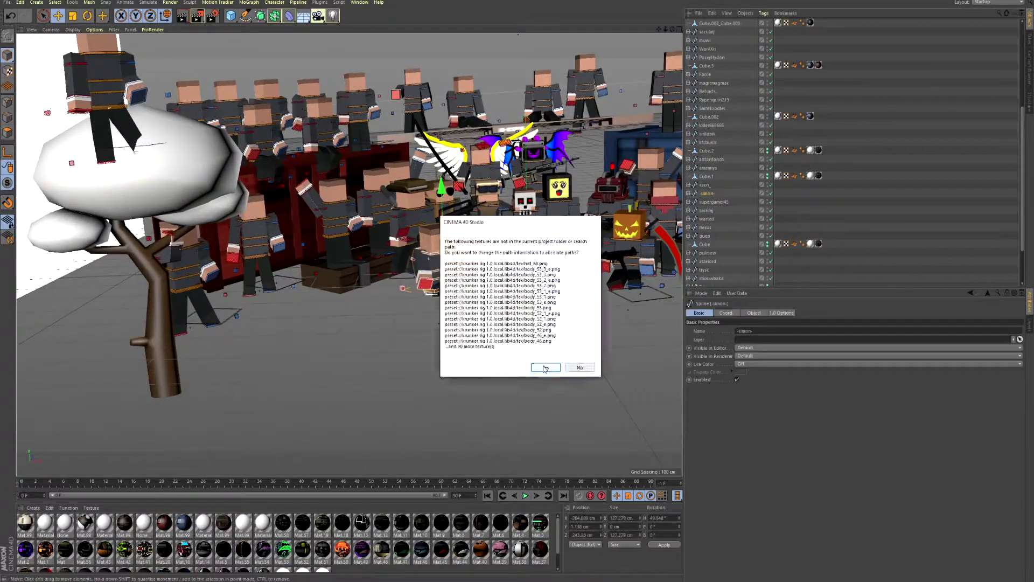
- Save the project with absolute texture paths and place two more character copies on the ground in front of the group
click(545, 367)
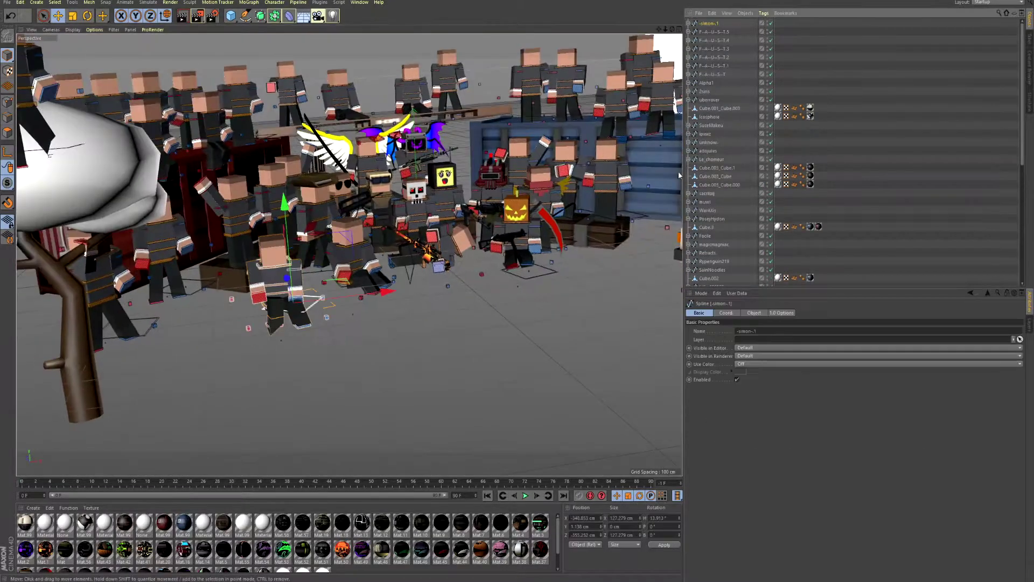
alt+drag(663, 273, 376, 232)
click(357, 215)
scroll(315, 312, down, 5)
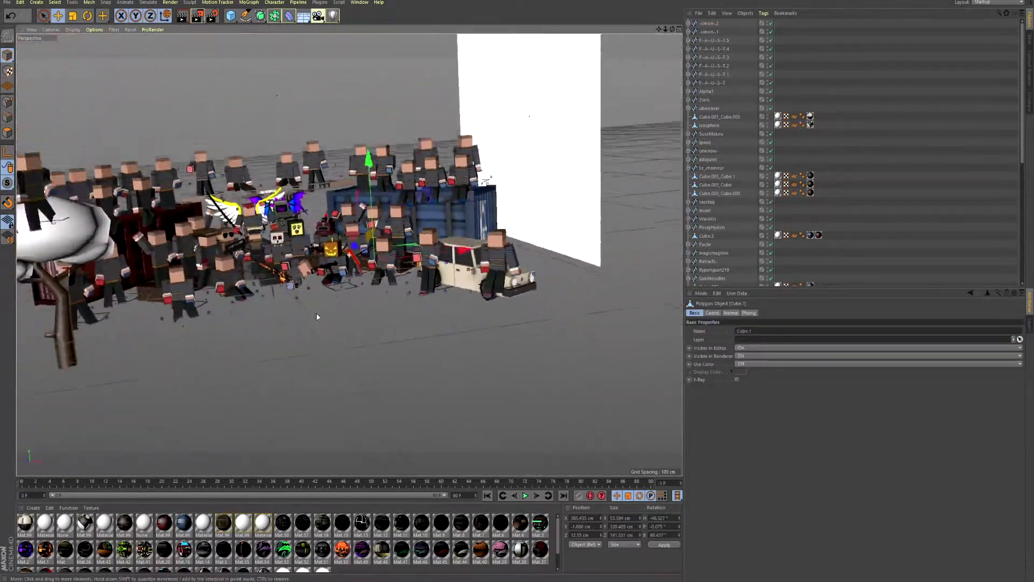
alt+drag(315, 313, 334, 301)
- Rename the rigs on the platform and on the ground with the next entries from the username list
key(ctrl+v)
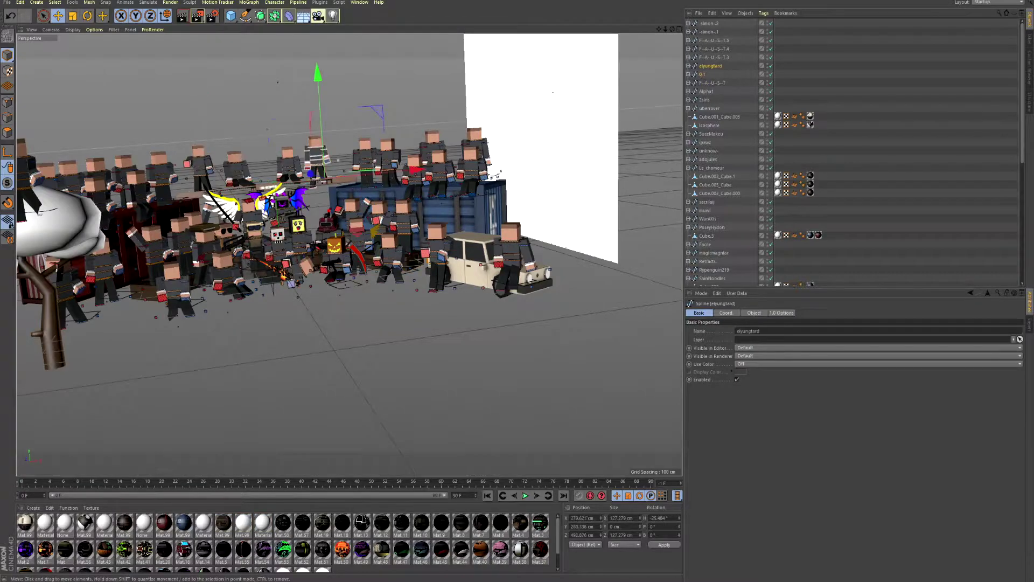
key(ctrl+v)
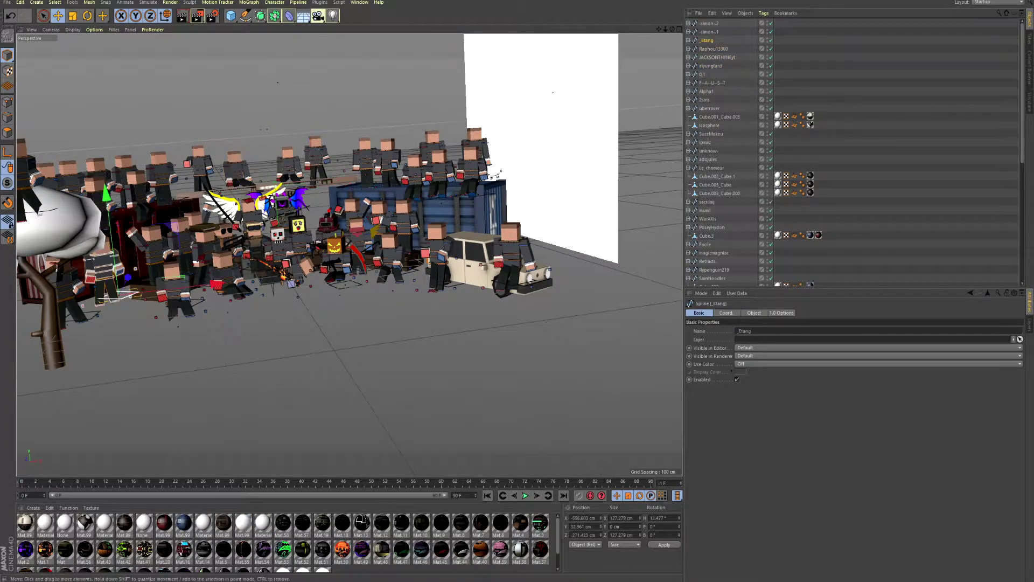
alt+drag(377, 344, 458, 334)
key(ctrl+v)
key(Return)
- Copy a standing character in front of the car and name it with the last entry of the username list in Notepad
scroll(488, 327, up, 3)
click(488, 328)
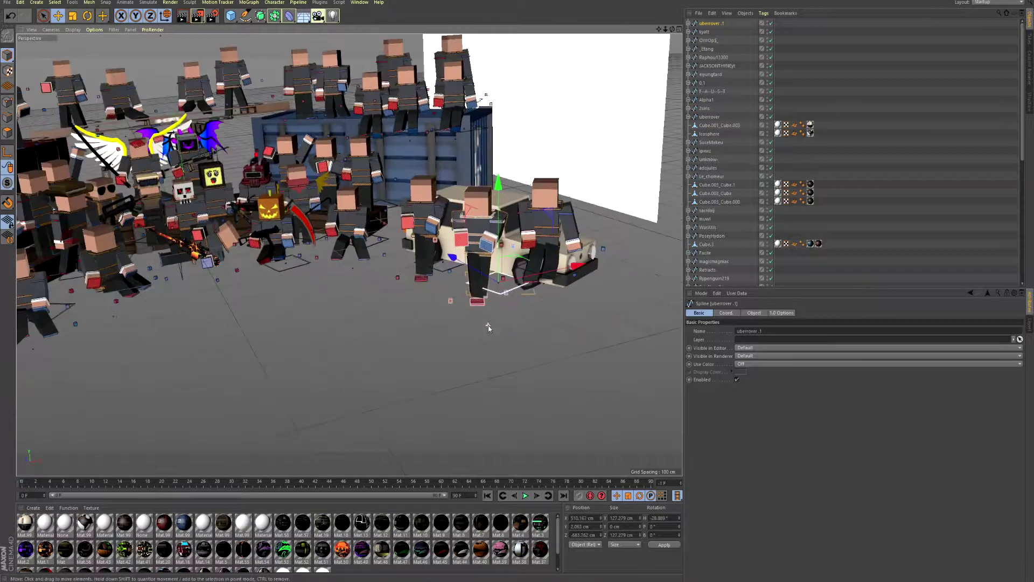
key(alt+Tab)
double_click(338, 356)
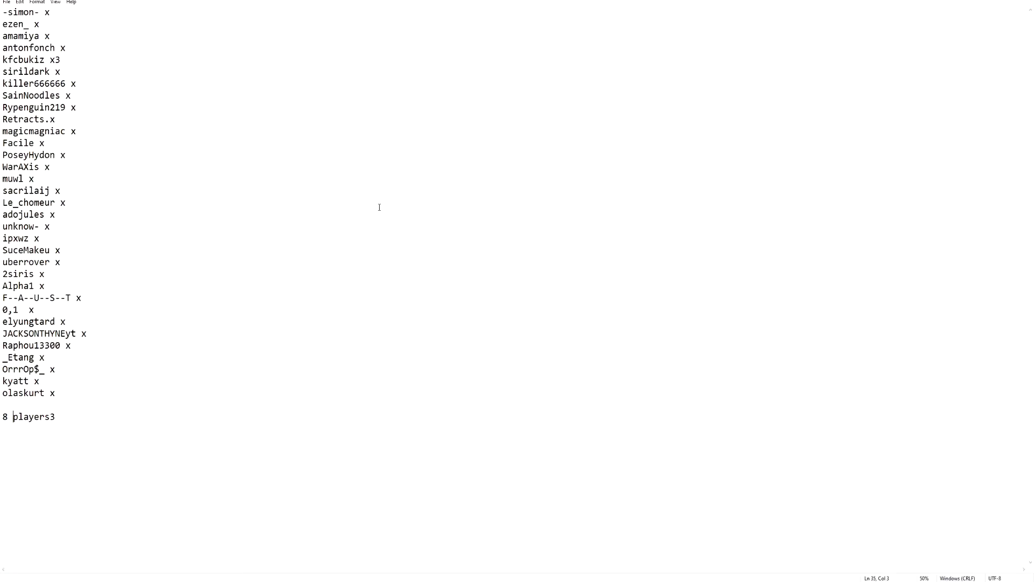
key(alt+Tab)
alt+drag(377, 269, 539, 253)
- Give the rigs on the crates and those seated on the blue container different Hat Items and Back Items
click(716, 26)
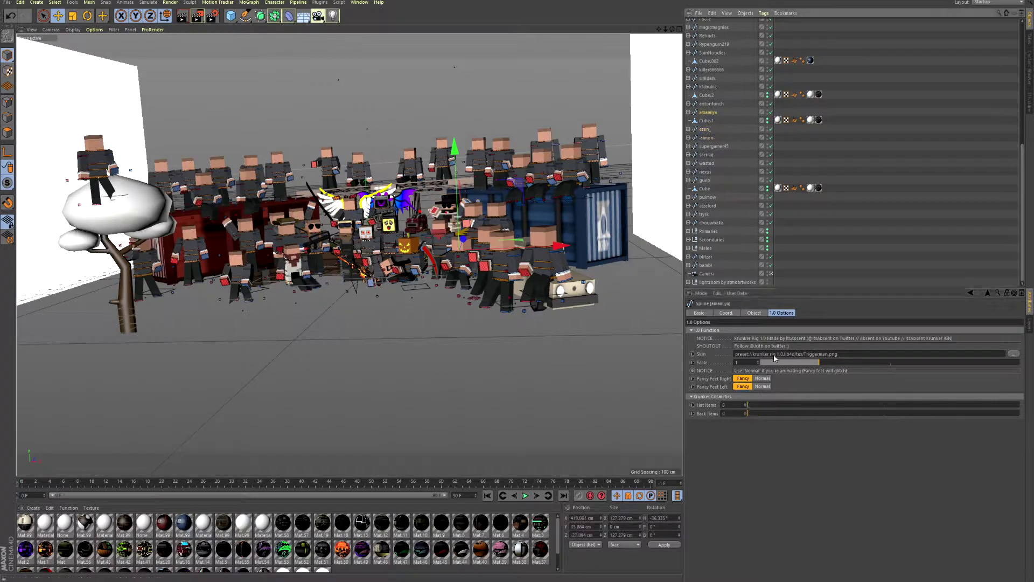
drag(752, 408, 778, 407)
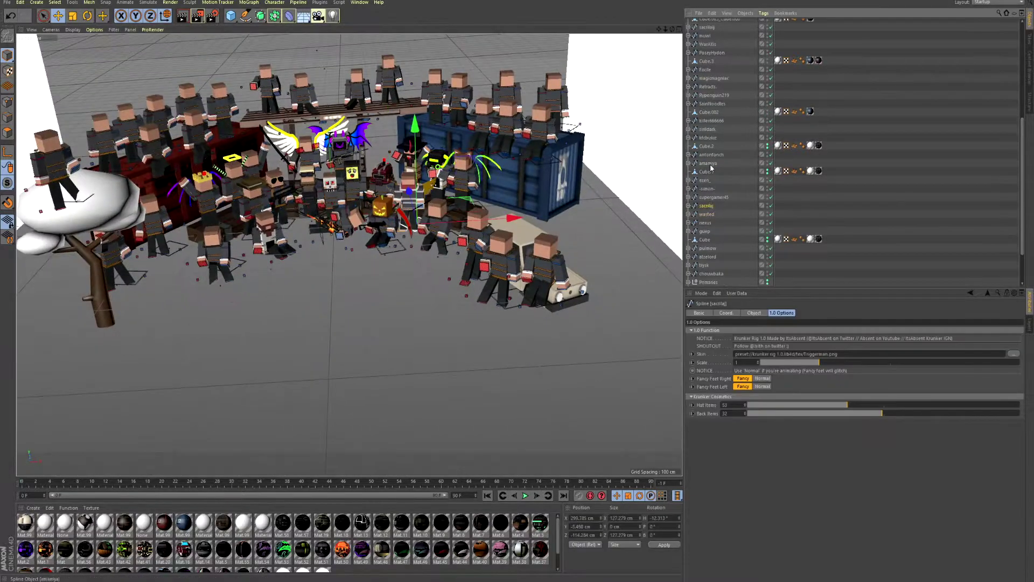
drag(883, 405, 962, 413)
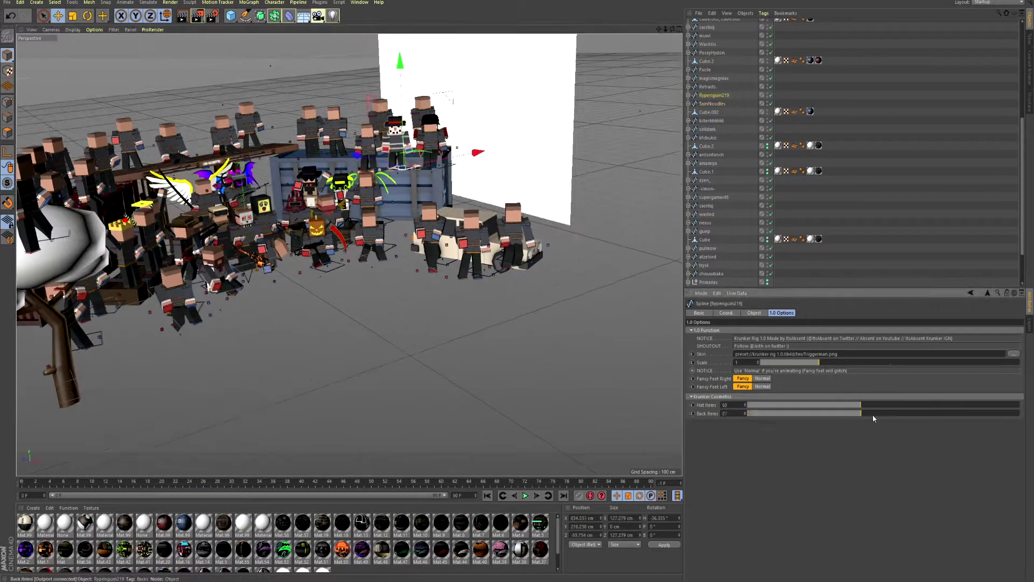
drag(872, 406, 1006, 404)
click(7, 2)
key(Escape)
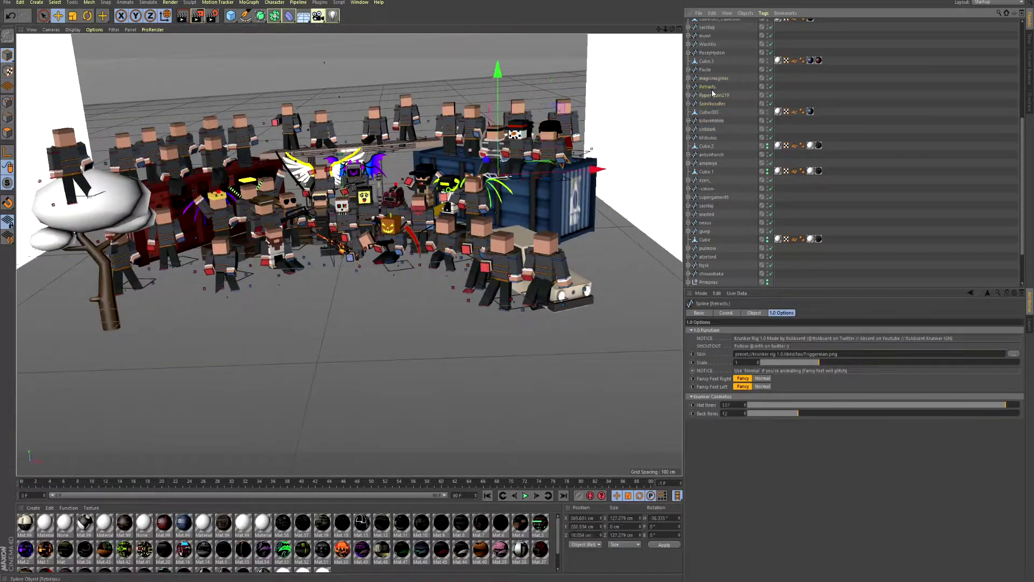
- Give the rigs on the blue container and the row on the red container different Hat Items and Back Items
drag(915, 405, 1005, 408)
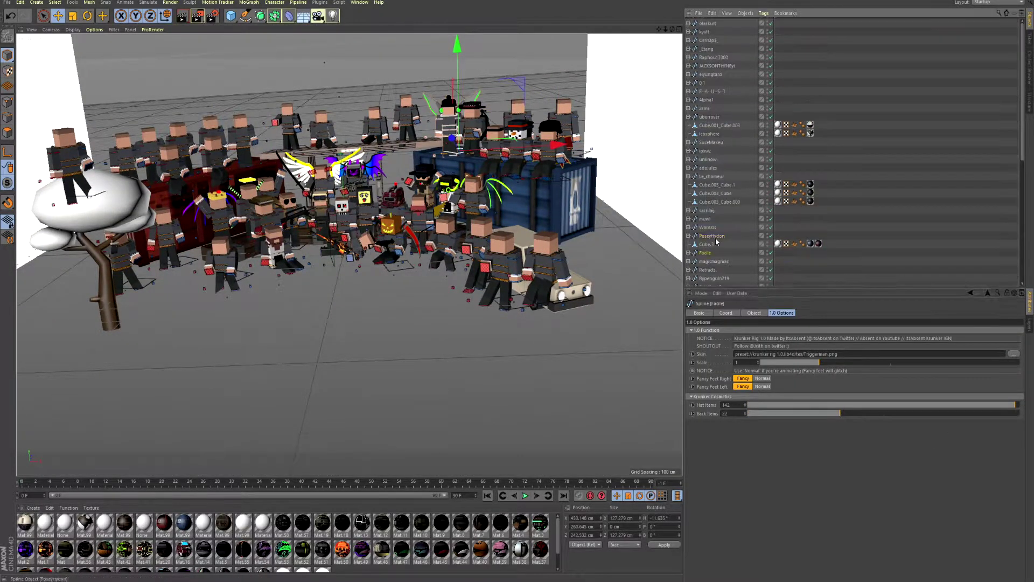
drag(883, 405, 858, 407)
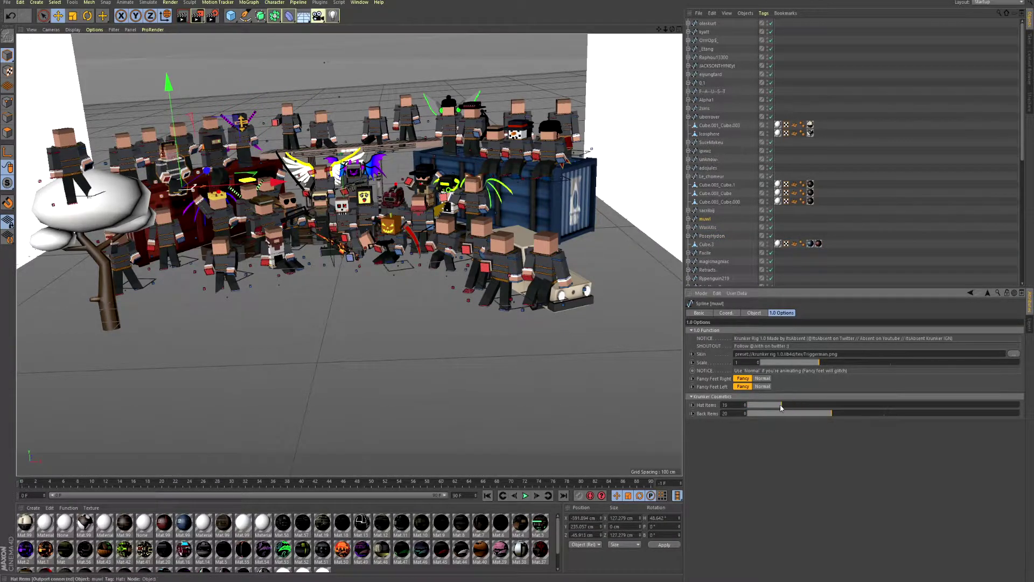
click(366, 263)
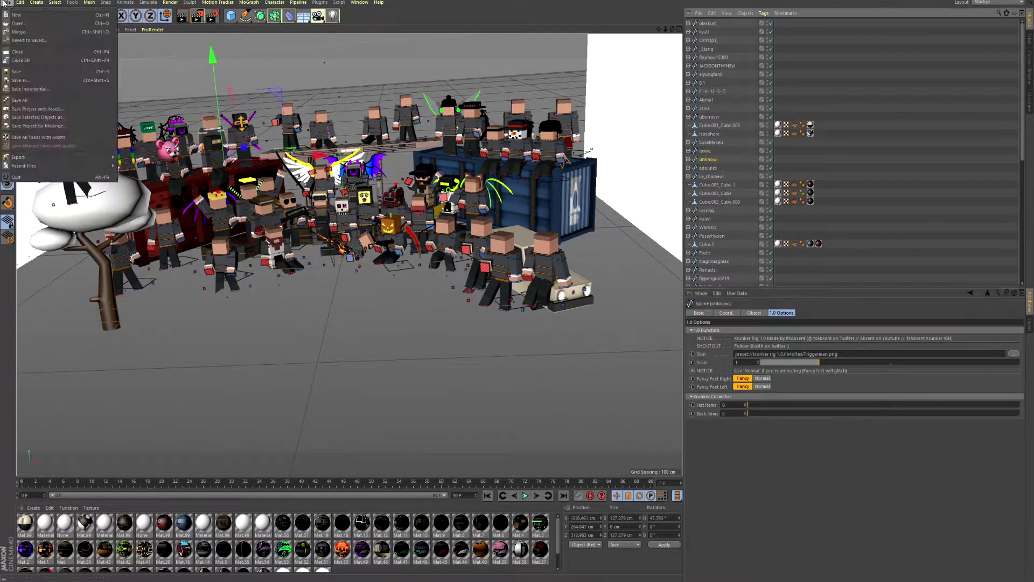
key(Up)
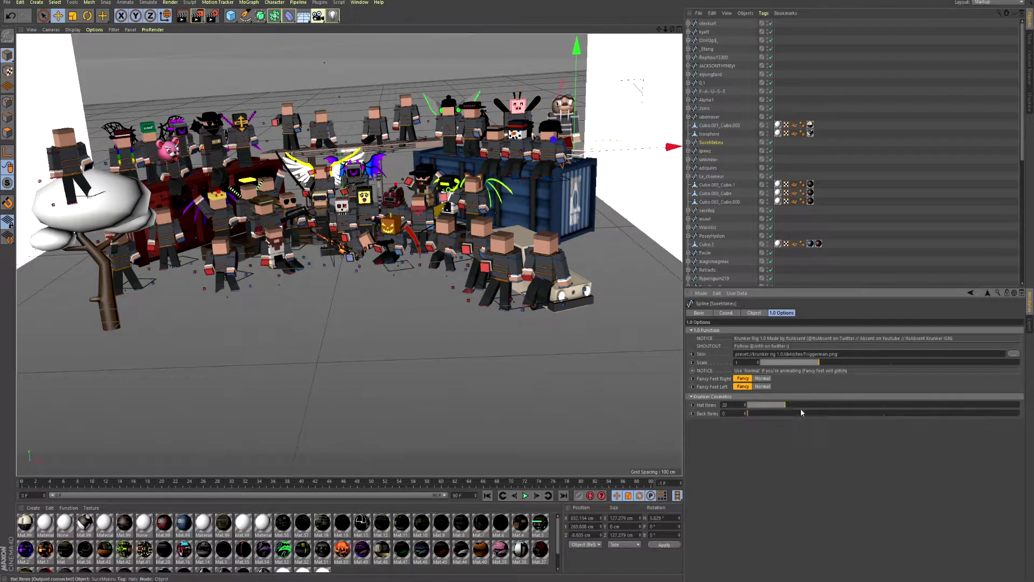
- Give the back-row rigs on the blue container, the rig beside the car and the rig on the tree different Hat Items and Back Items
key(Up)
key(Up)
key(Up)
key(Up)
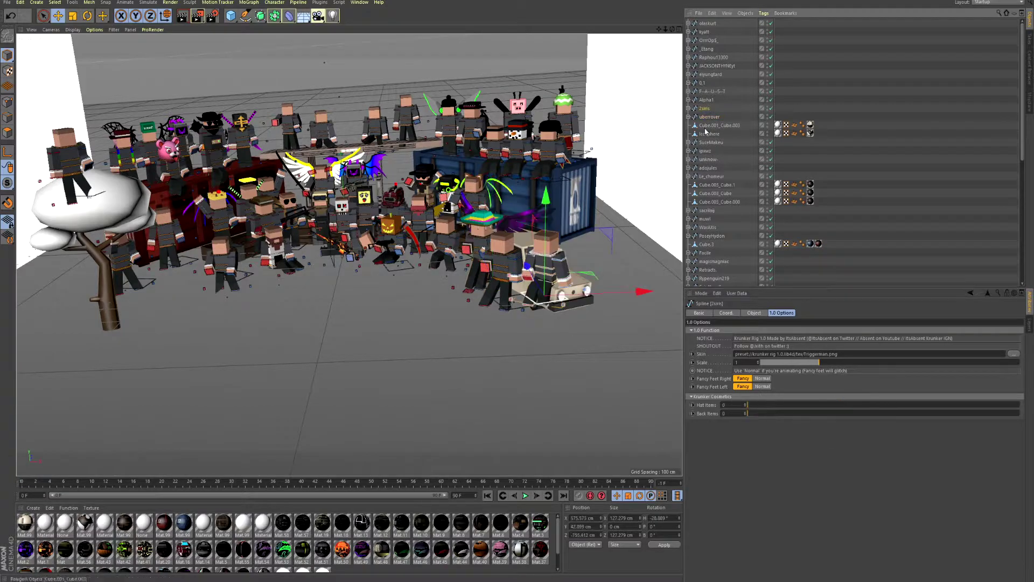
key(Up)
click(809, 413)
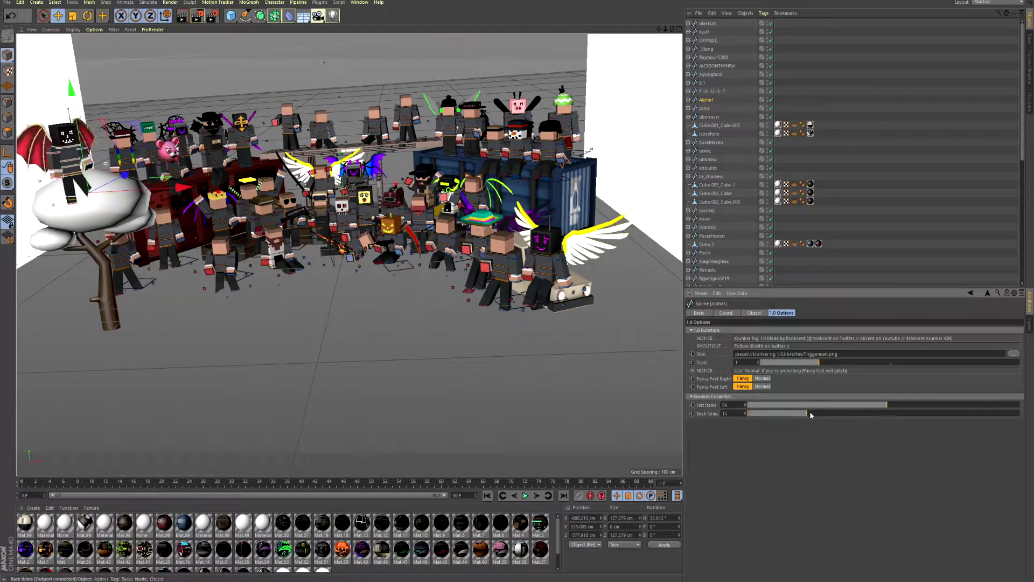
- Give the rigs on the platform and those on the ground near the tree their own Hat Items and Back Items
key(Up)
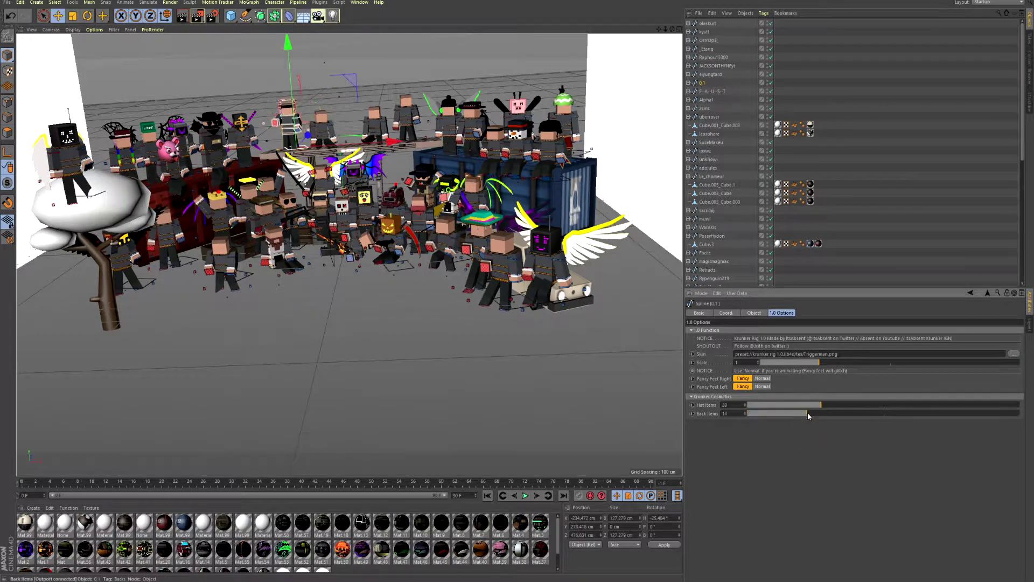
key(Up)
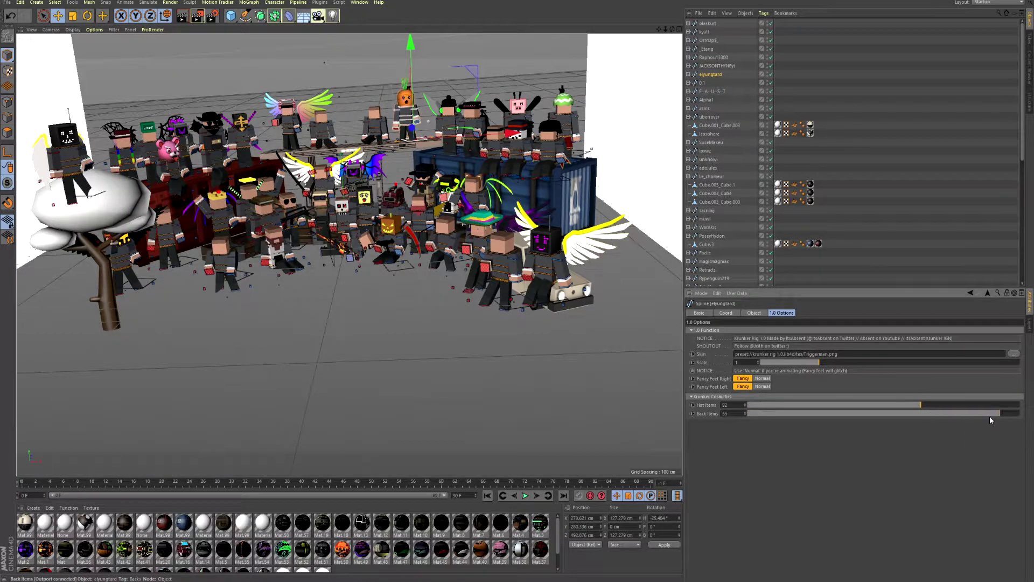
key(Up)
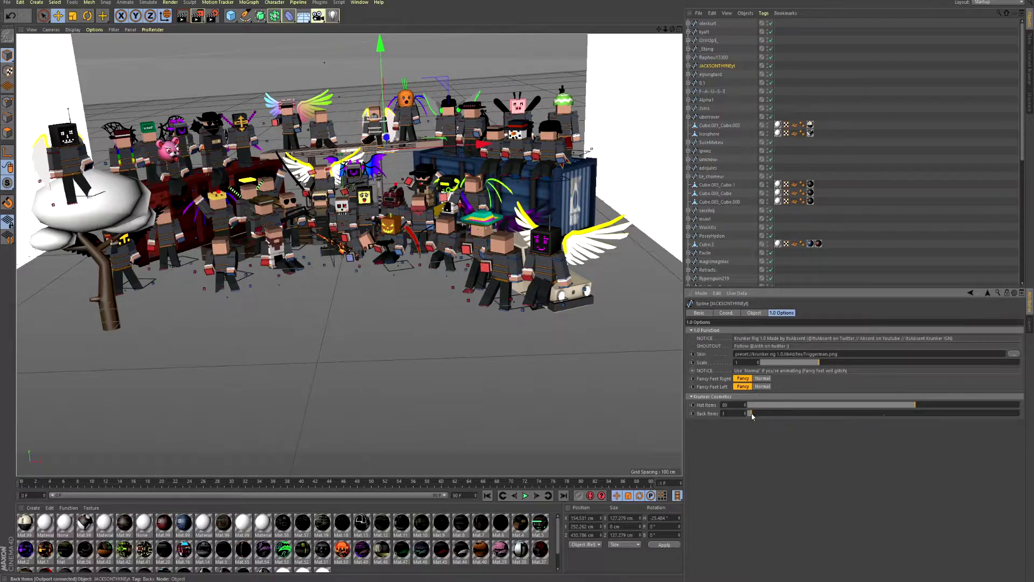
key(Up)
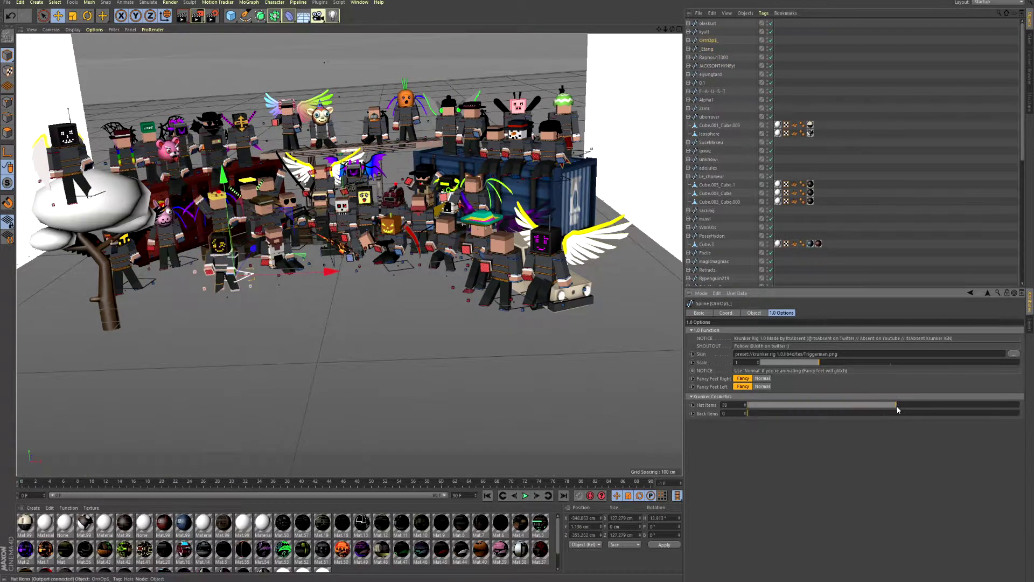
key(Up)
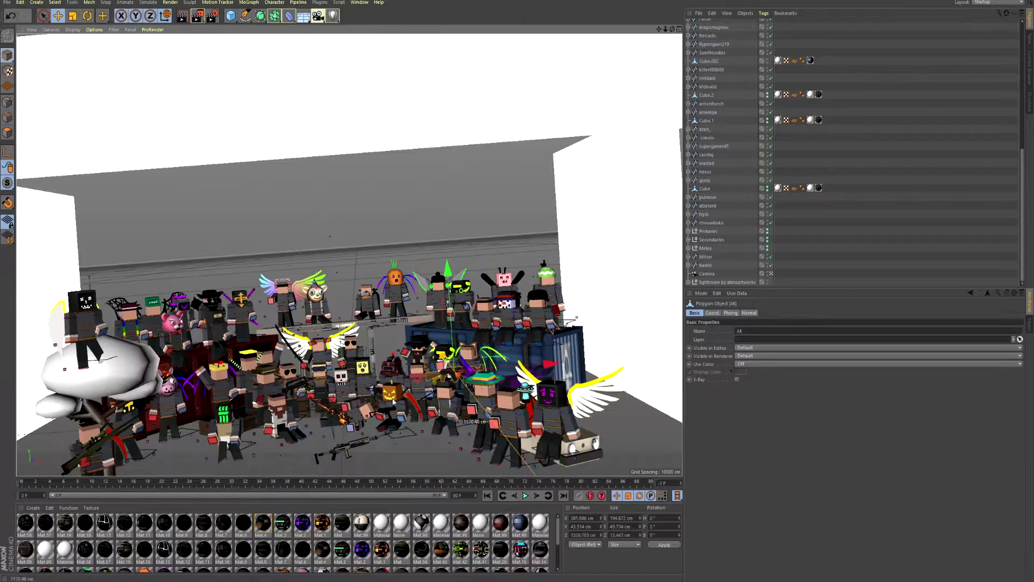
- Move and rotate the AK into the hands of the character in sunglasses standing below the platform
scroll(293, 318, up, 5)
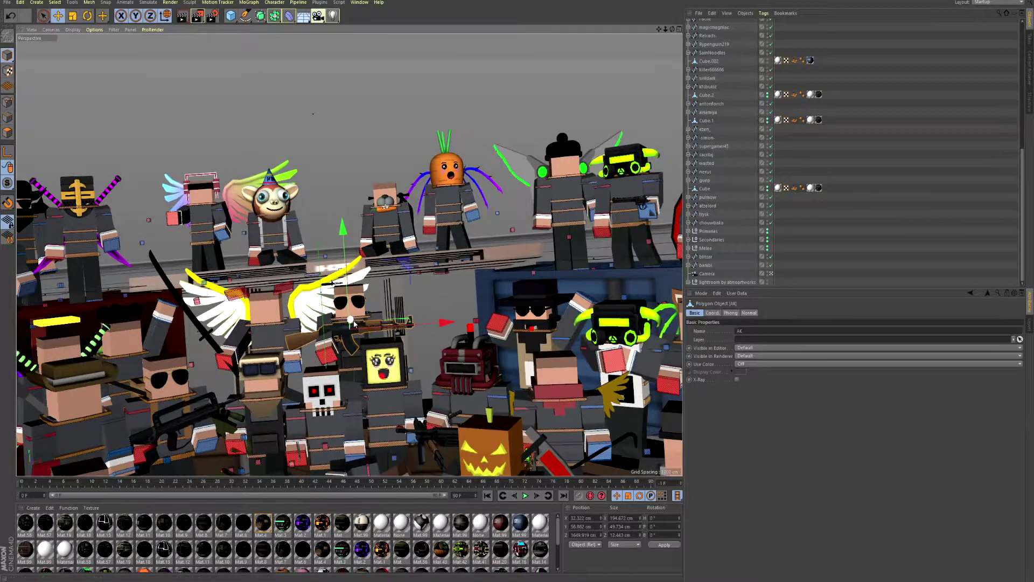
key(r)
key(e)
scroll(292, 318, down, 8)
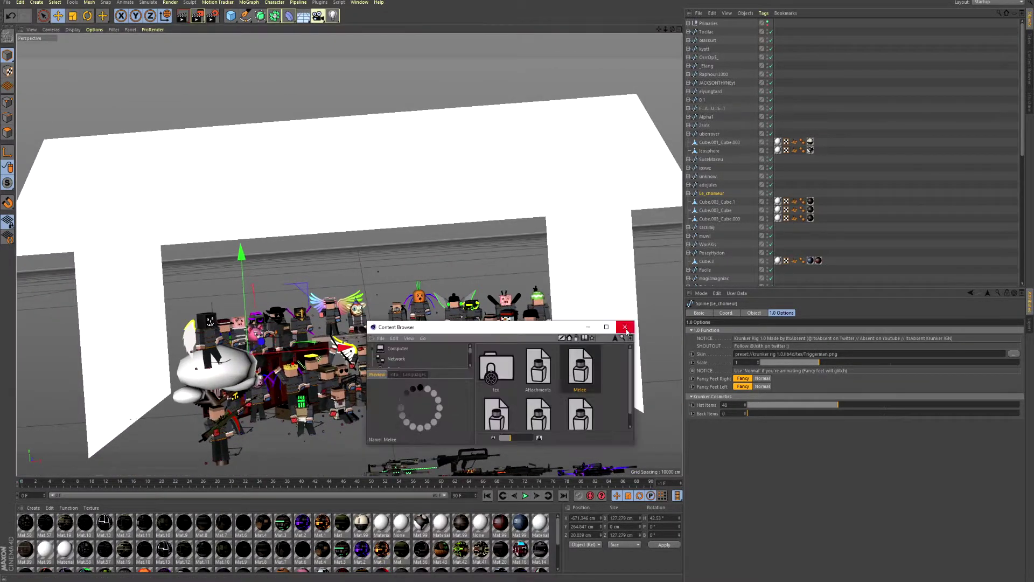
- Move the Samurai Sword from the Melee set into position among the characters by the red container
click(288, 388)
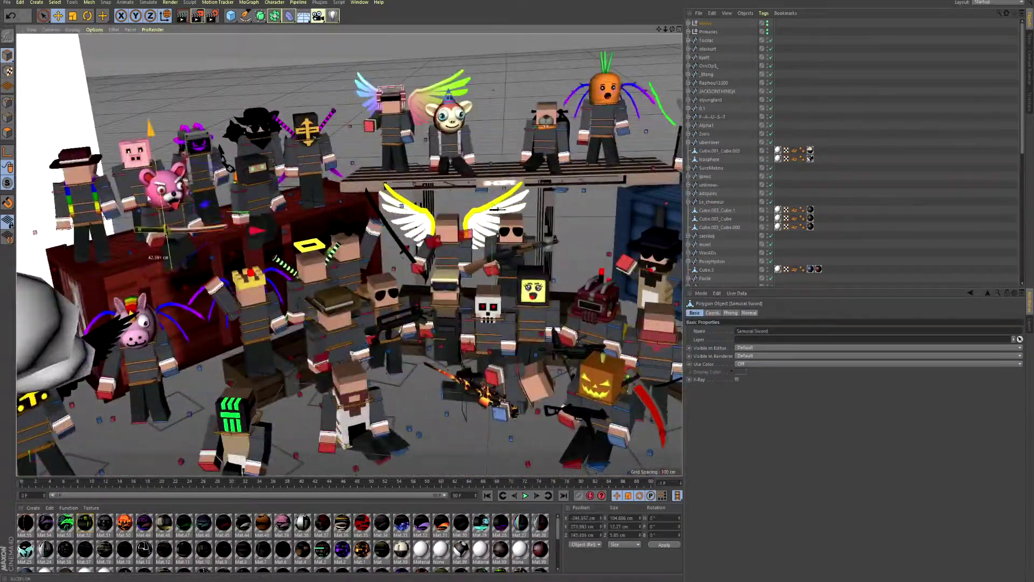
drag(130, 194, 161, 172)
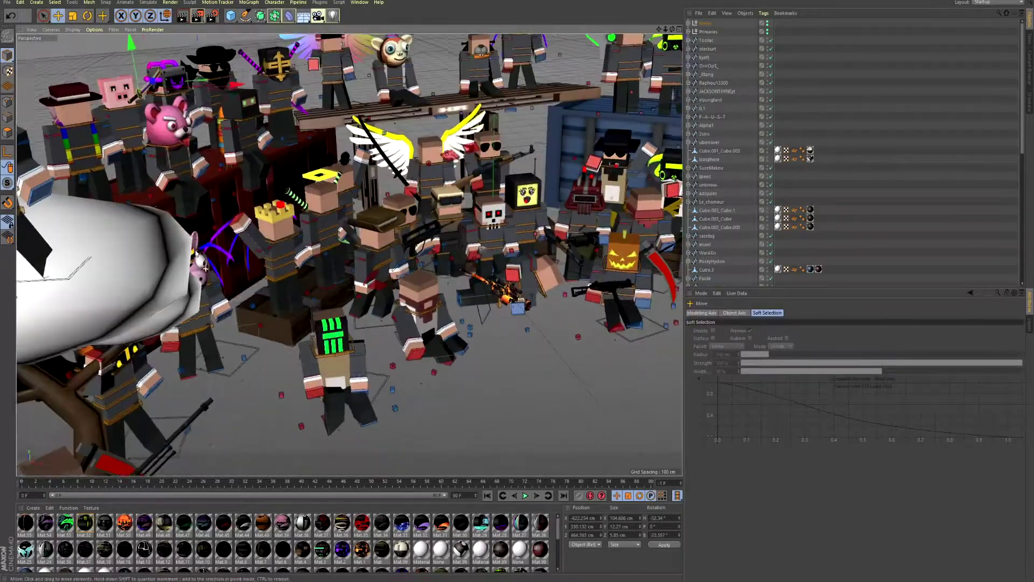
drag(141, 145, 132, 132)
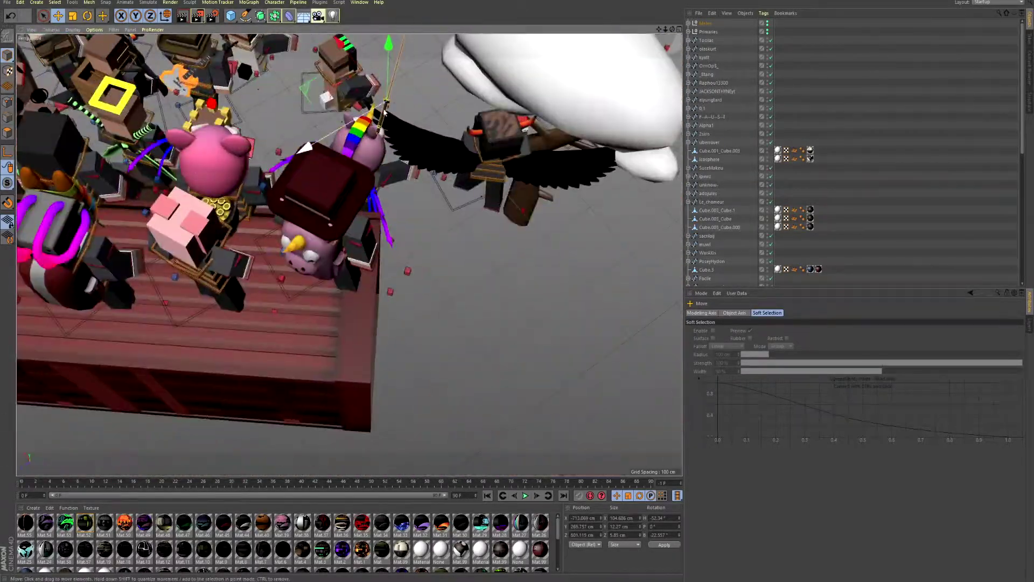
drag(389, 302, 403, 296)
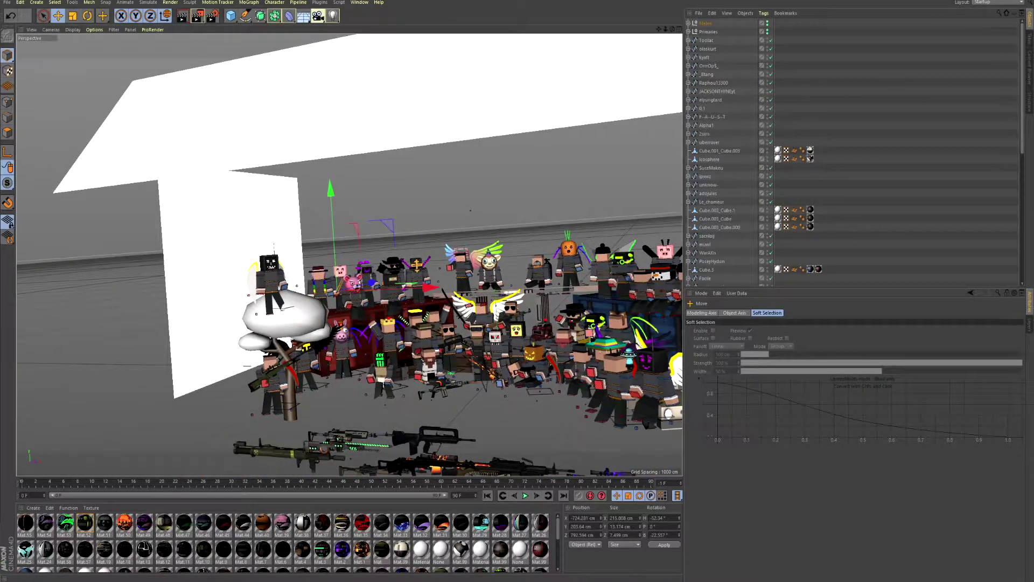
- Add another rig standing on the car and give it its own Hat Items and Back Items
scroll(724, 130, down, 3)
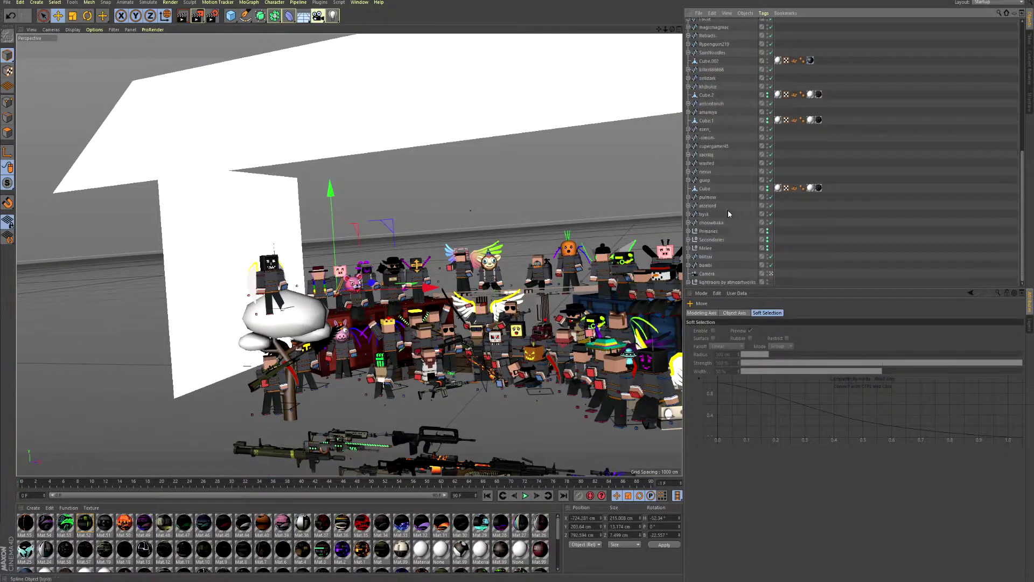
click(713, 138)
scroll(713, 140, down, 1)
ctrl+click(770, 192)
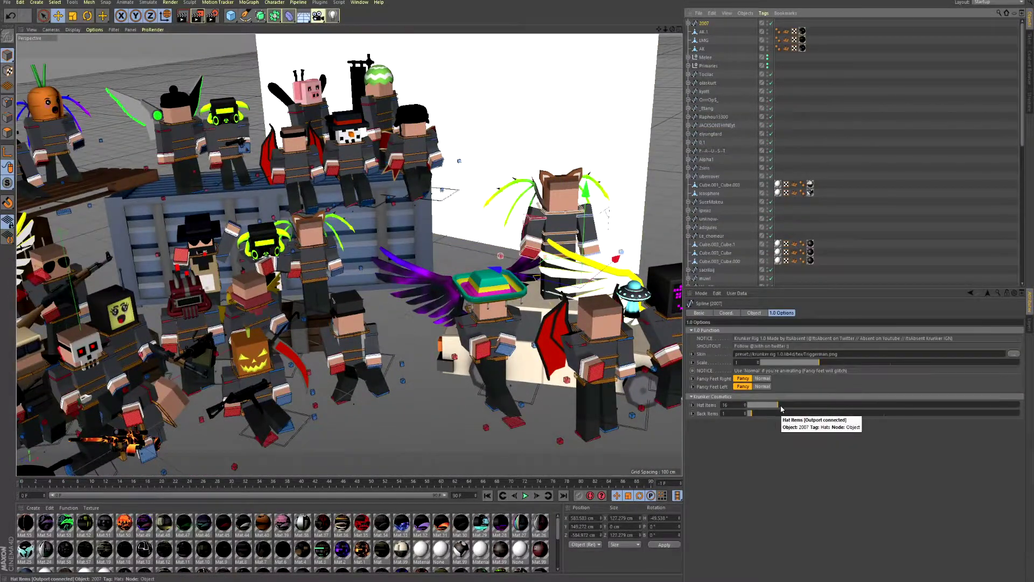
scroll(781, 408, up, 16)
click(781, 413)
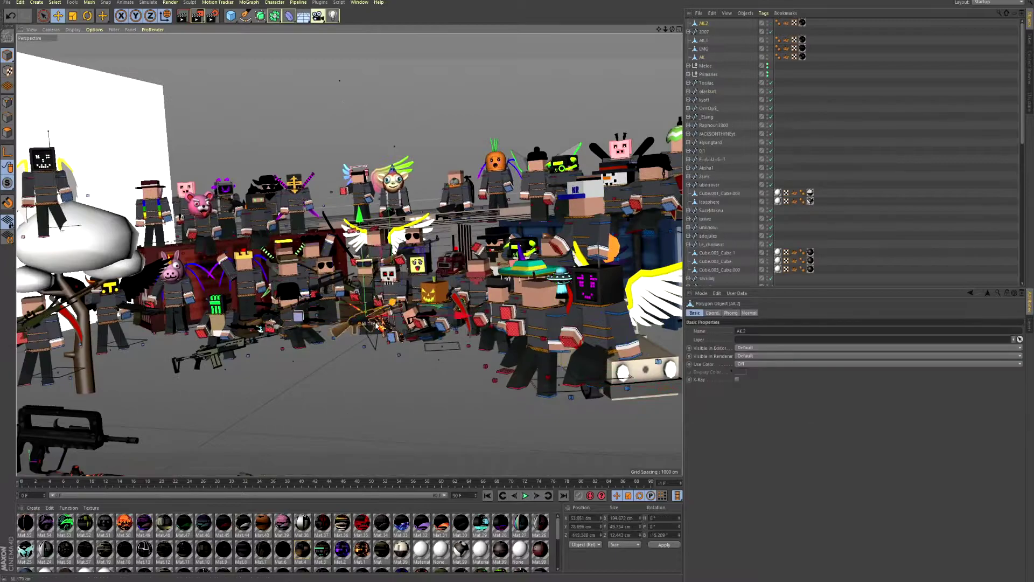
- Move the AK copy to the characters near the car and give the front rig there a skull hat
drag(410, 313, 506, 373)
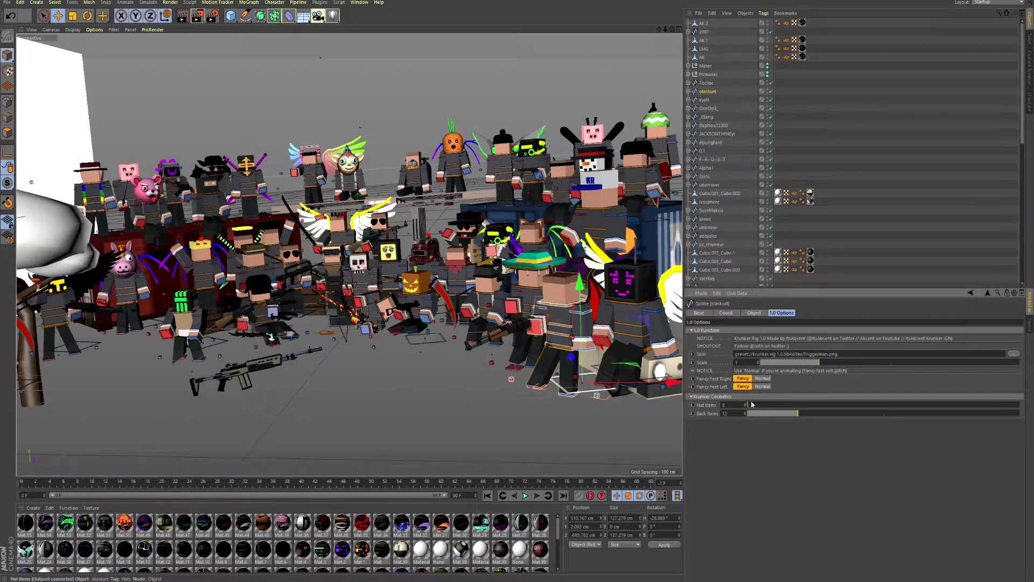
click(752, 404)
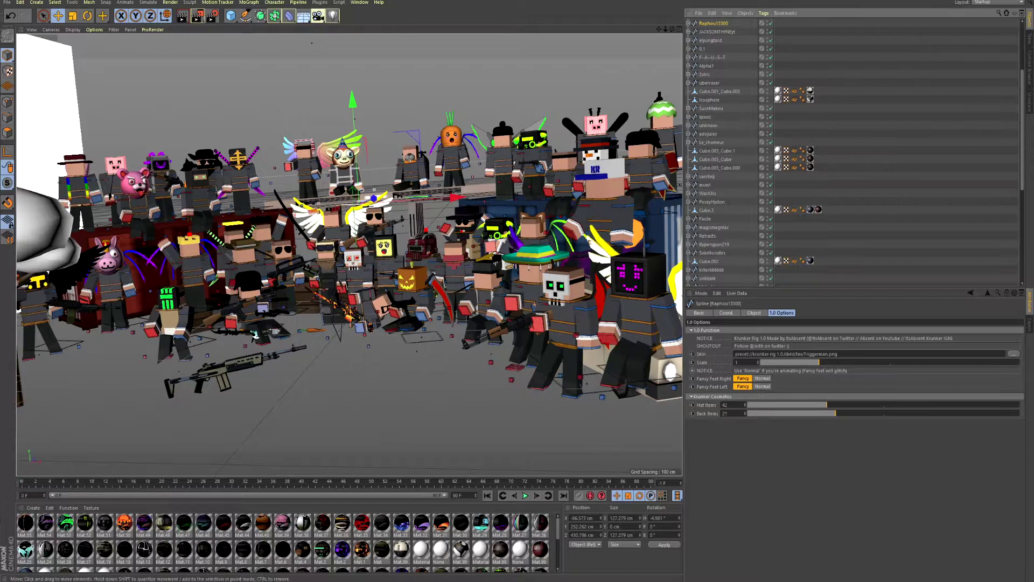
- Change the Hat Items and Back Items of the middle standing rig on the red container
scroll(736, 254, down, 5)
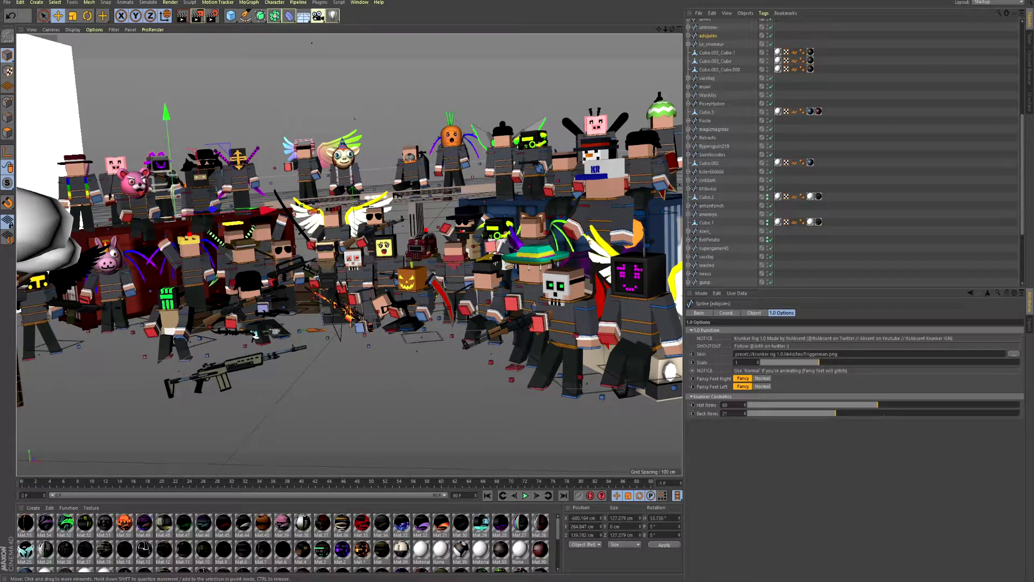
drag(796, 413, 780, 406)
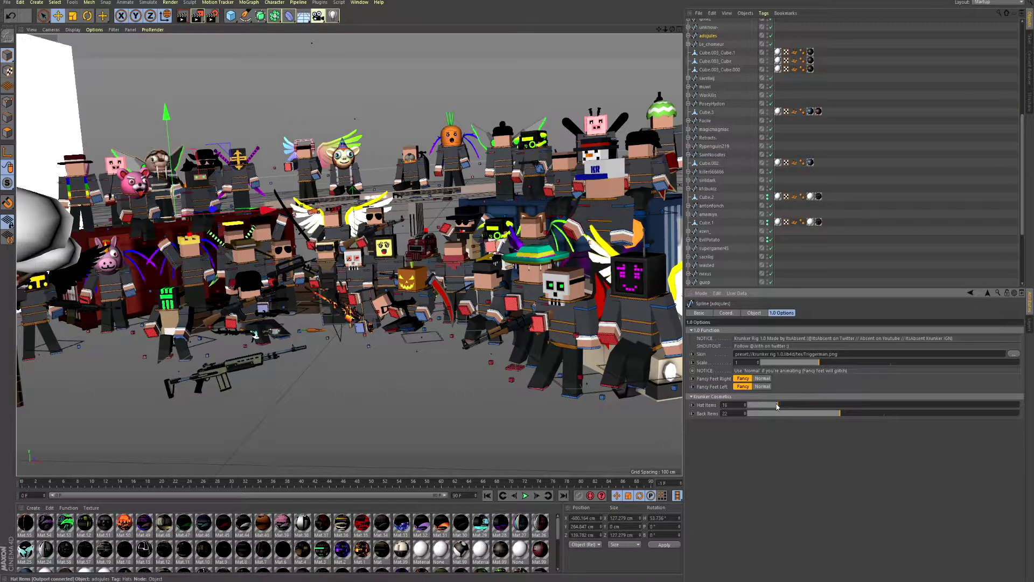
drag(803, 405, 793, 403)
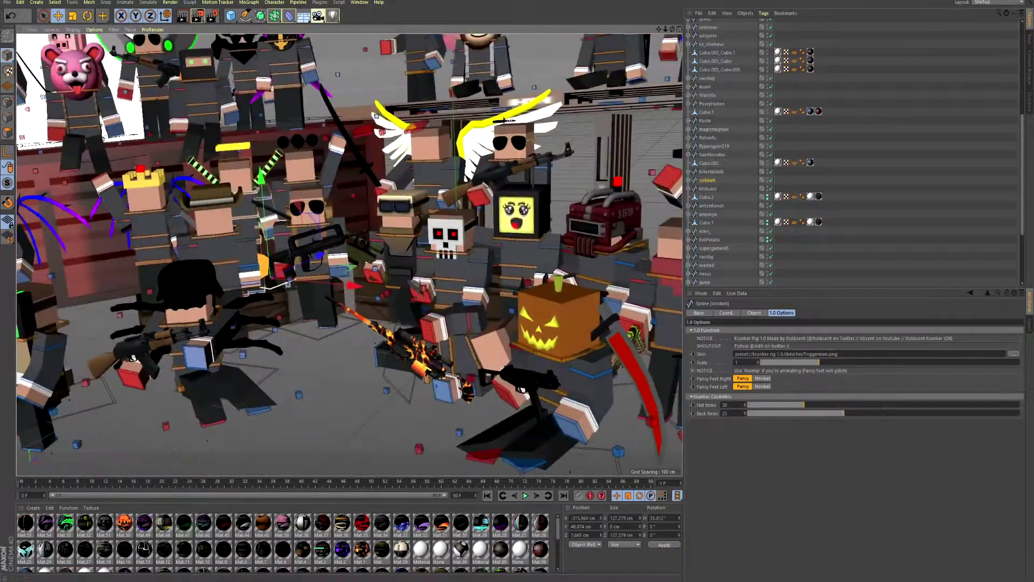
- Position and rotate the SMG in front of the brown-hatted character near the red container
click(269, 226)
alt+drag(269, 226, 331, 229)
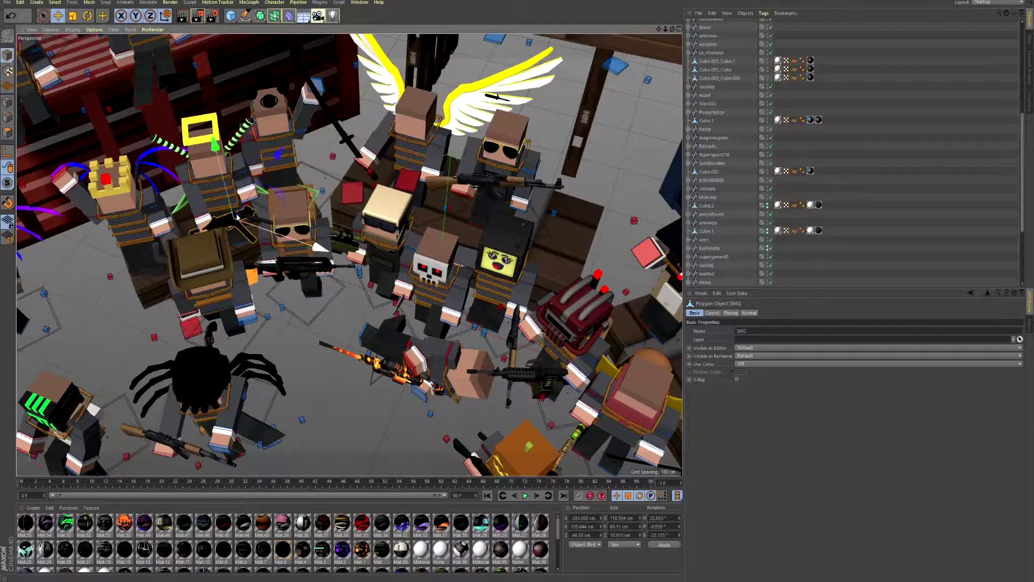
key(r)
drag(186, 186, 187, 205)
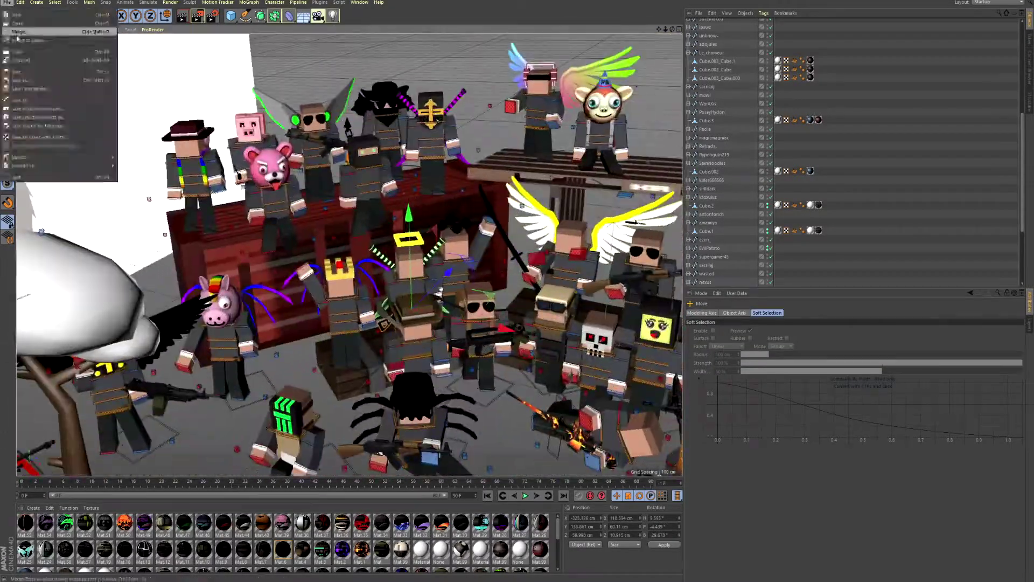
- Give the brown-hatted rig in front of the red container a sunglasses hat item and set its Back Items to 26
click(707, 197)
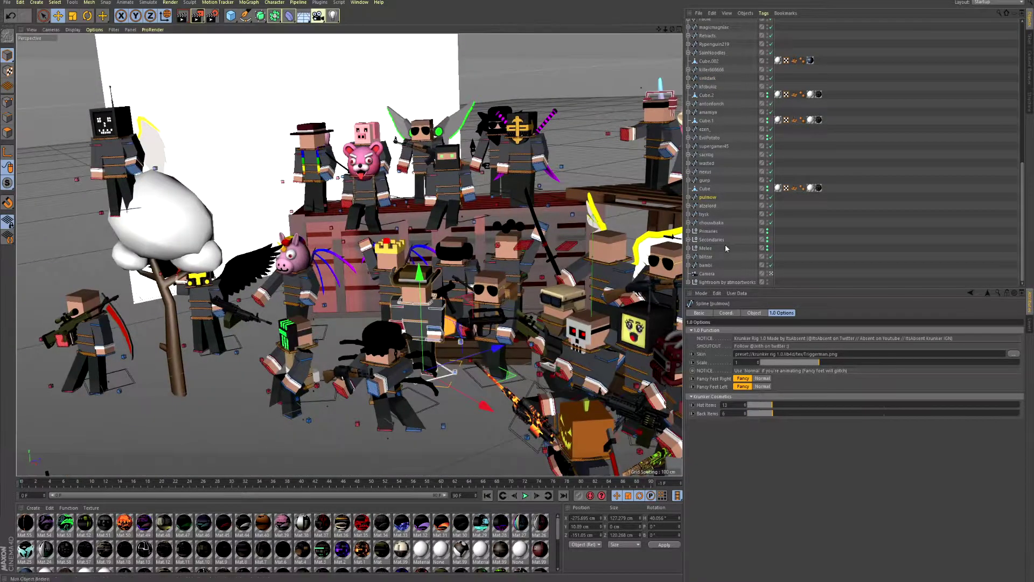
drag(797, 404, 856, 413)
scroll(381, 389, down, 2)
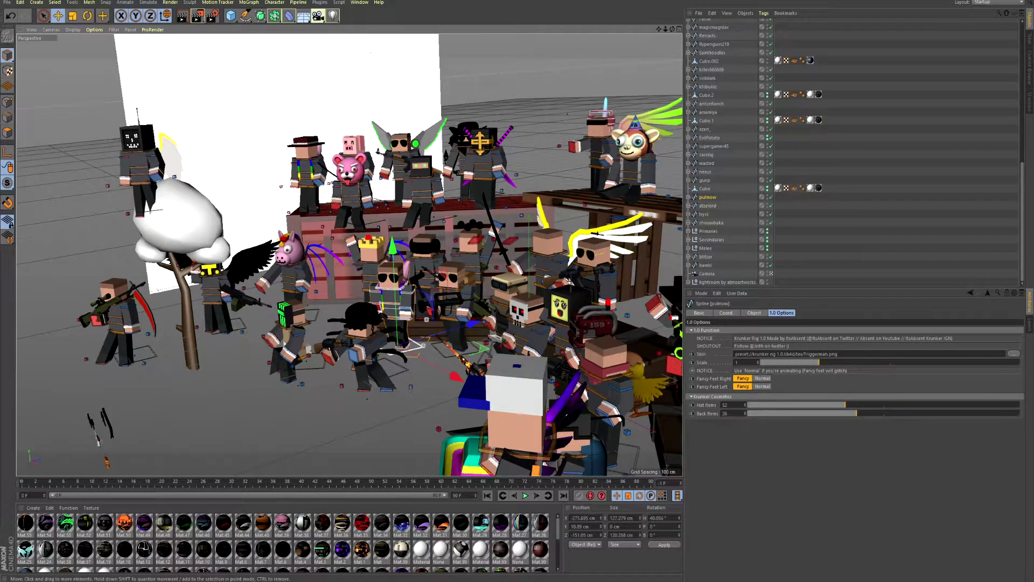
drag(845, 405, 850, 405)
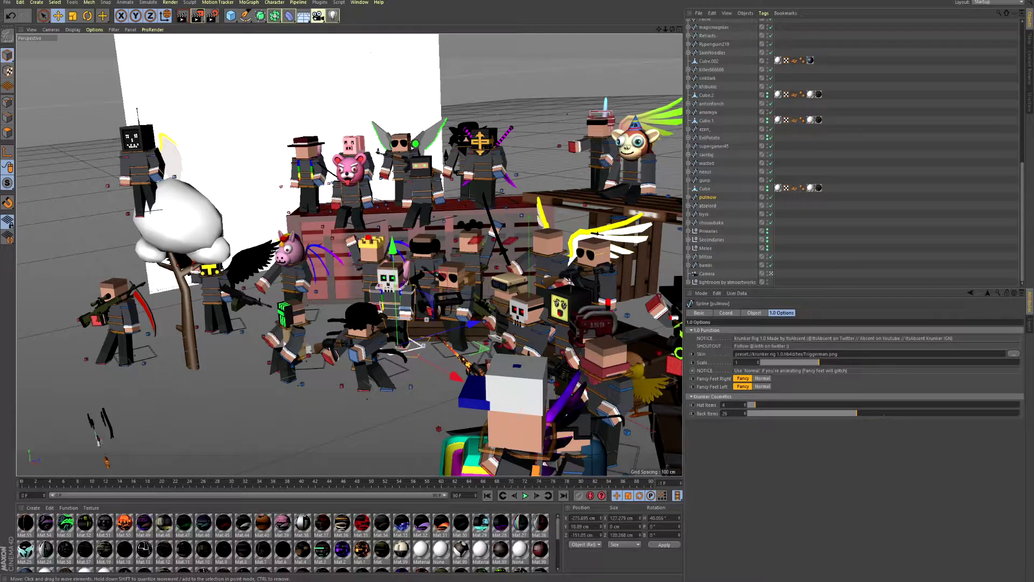
- Set the Hat Items of the neighbouring sunglasses rig to 107
key(Down)
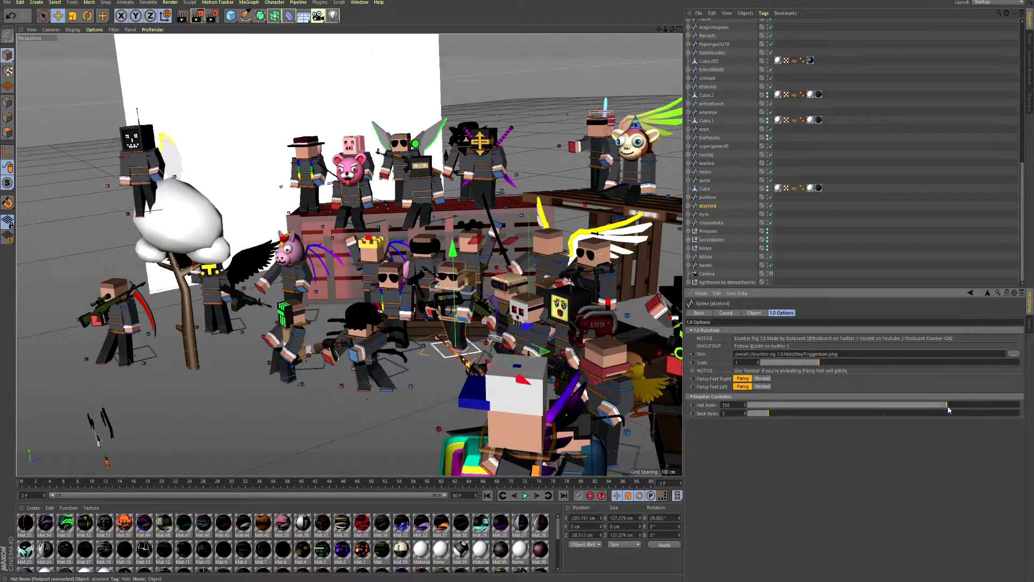
drag(949, 409, 950, 408)
click(7, 2)
click(7, 2)
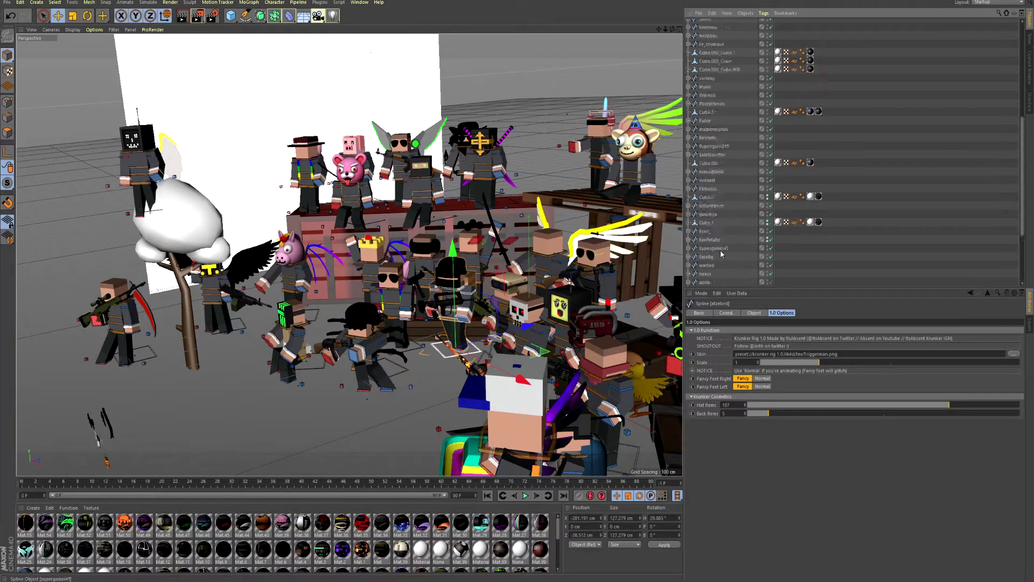
- Frame the back-row rig at the end of the blue container and swap its striped bobble hat for a yellow halo
click(705, 128)
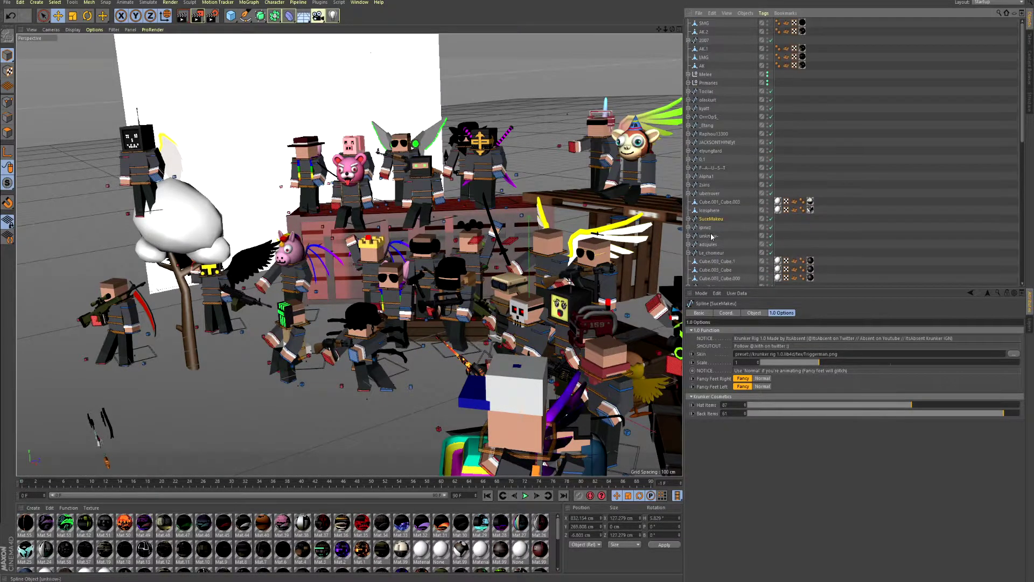
key(s)
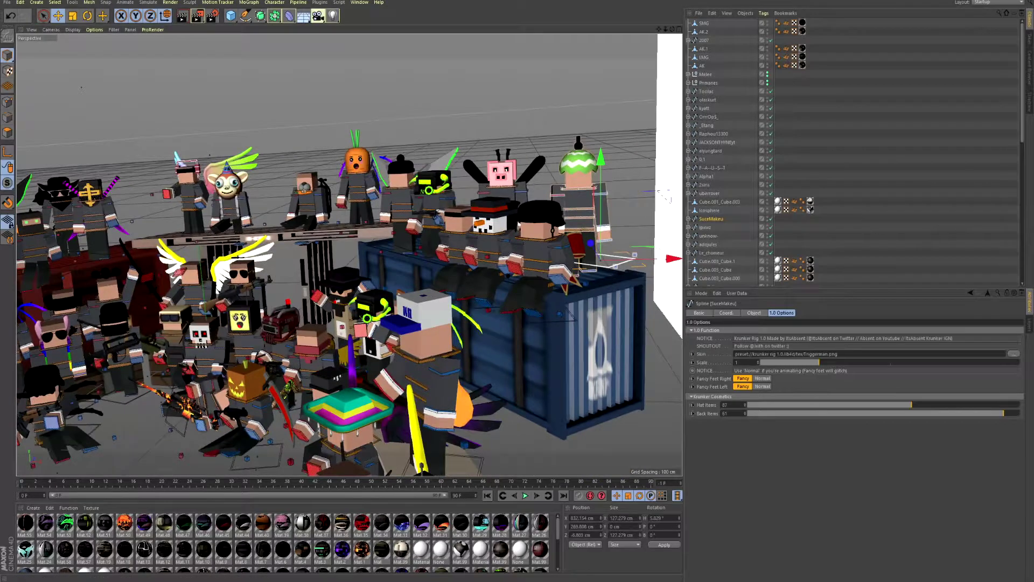
drag(0, 458, 83, 456)
- Paste the AWP into the scene and place it beside the red-winged rig in front of the car
click(215, 454)
key(ctrl+v)
key(s)
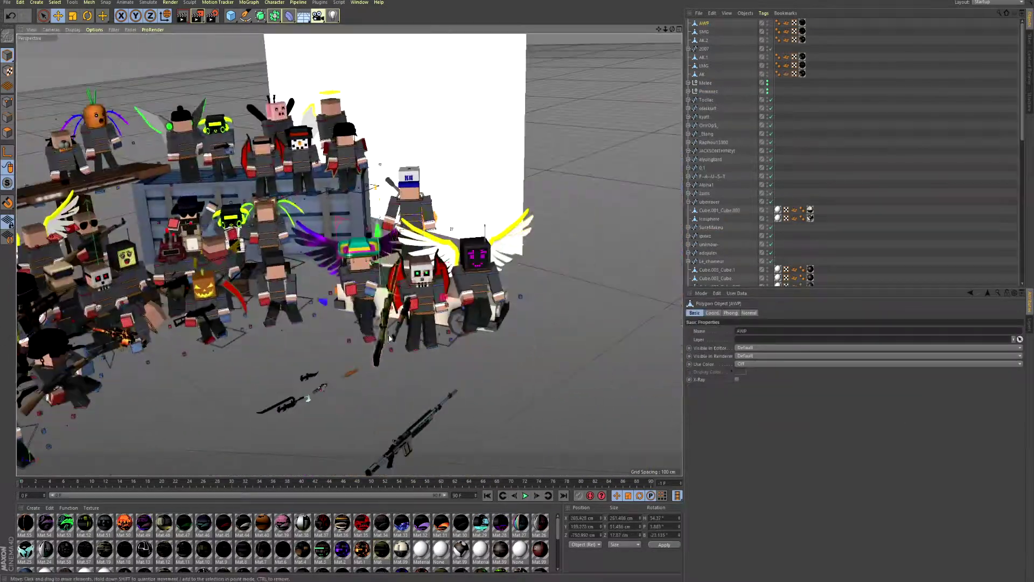
- Rotate the AWP and place it in the hands of the yellow-halo rig at the end of the blue container
key(r)
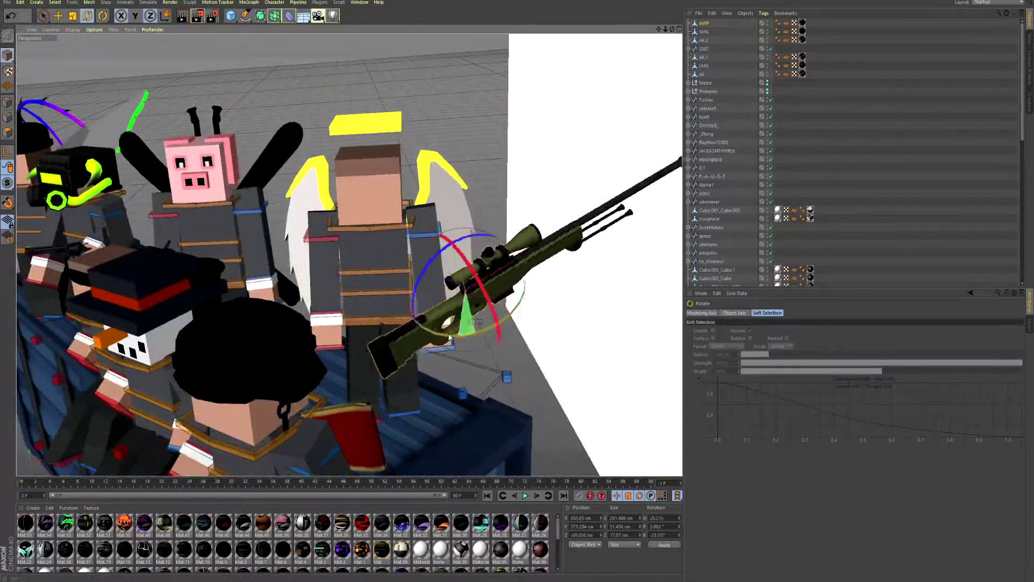
drag(420, 286, 545, 282)
scroll(544, 282, down, 10)
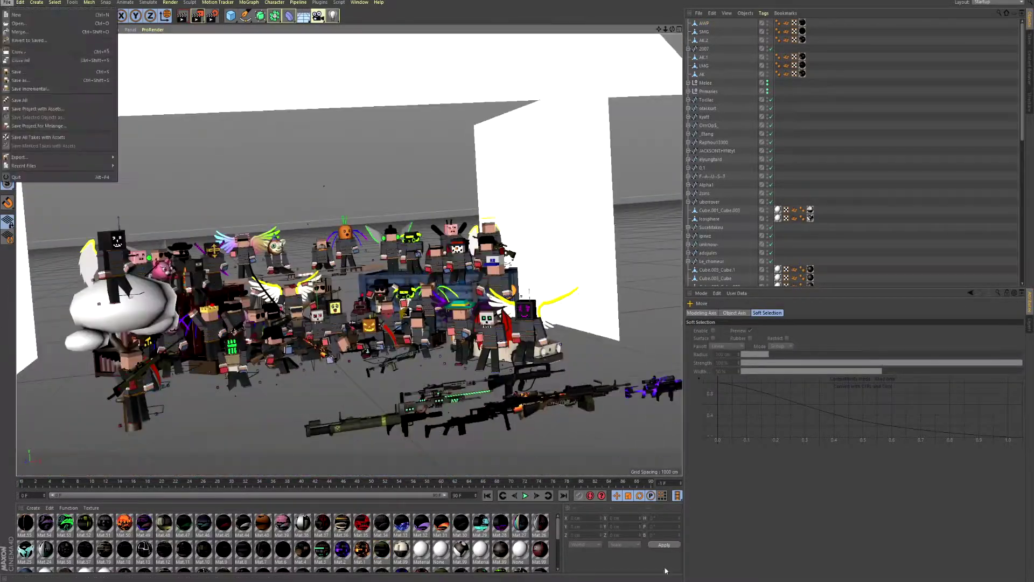
key(e)
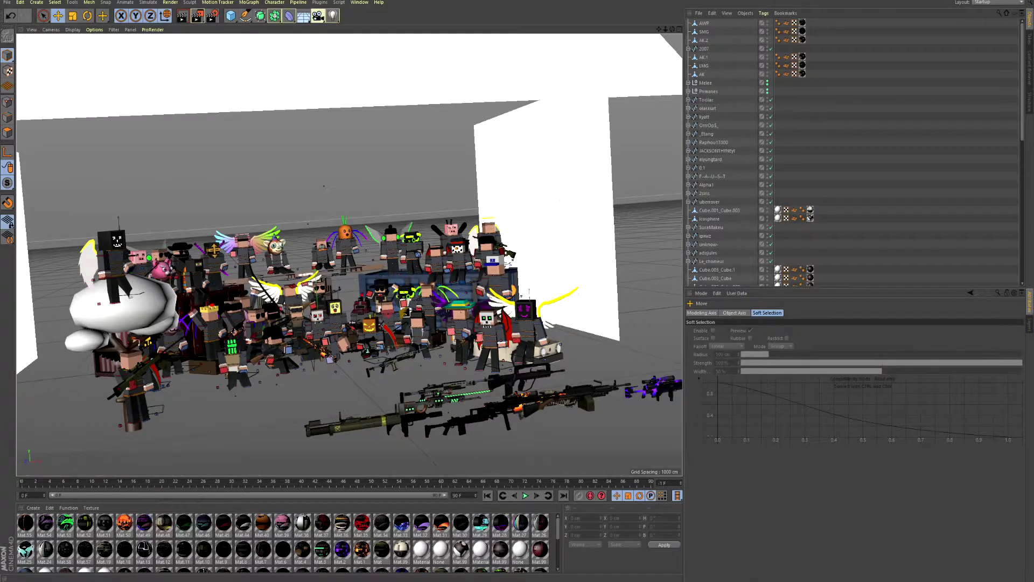
- Rotate the head of the crowned rig in front of the red container and save the scene
scroll(350, 253, up, 4)
scroll(754, 215, down, 10)
click(707, 86)
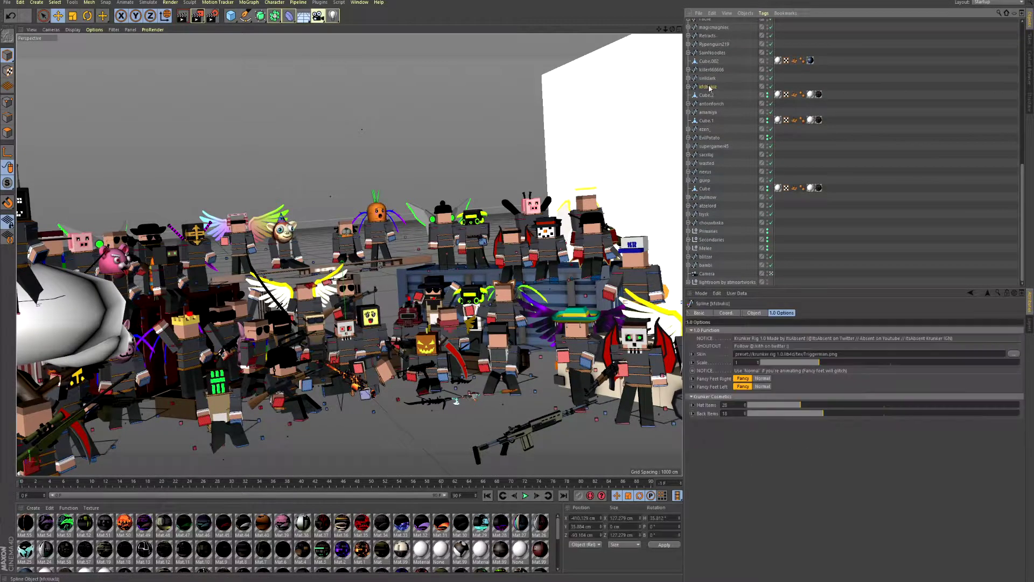
scroll(708, 88, up, 1)
scroll(156, 311, up, 6)
key(r)
drag(156, 311, 140, 323)
scroll(140, 323, down, 8)
scroll(140, 323, up, 2)
key(e)
key(ctrl+s)
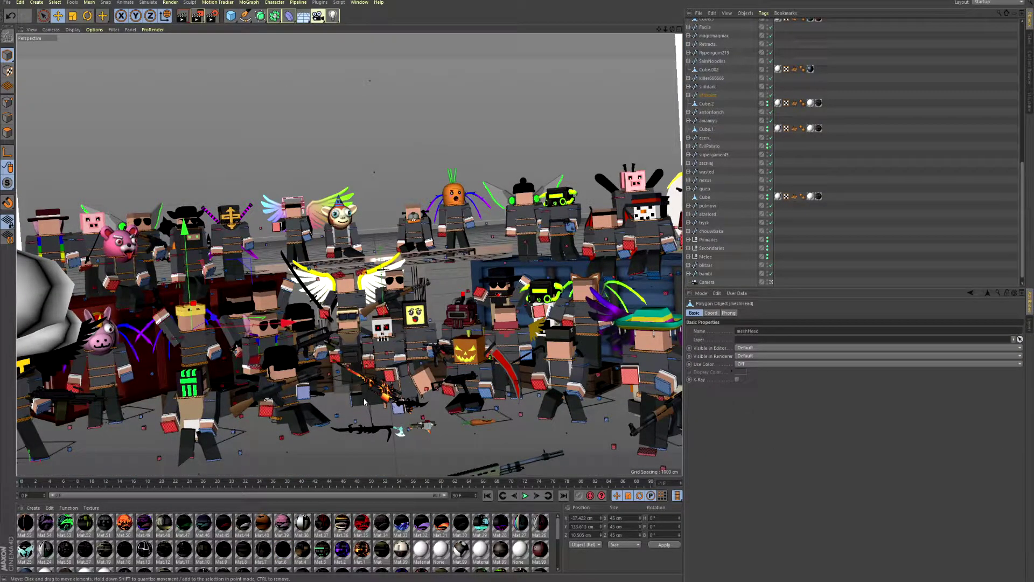
- Place a copy of the AWP beside the crowned rig standing on the red container and save the scene
scroll(851, 151, up, 10)
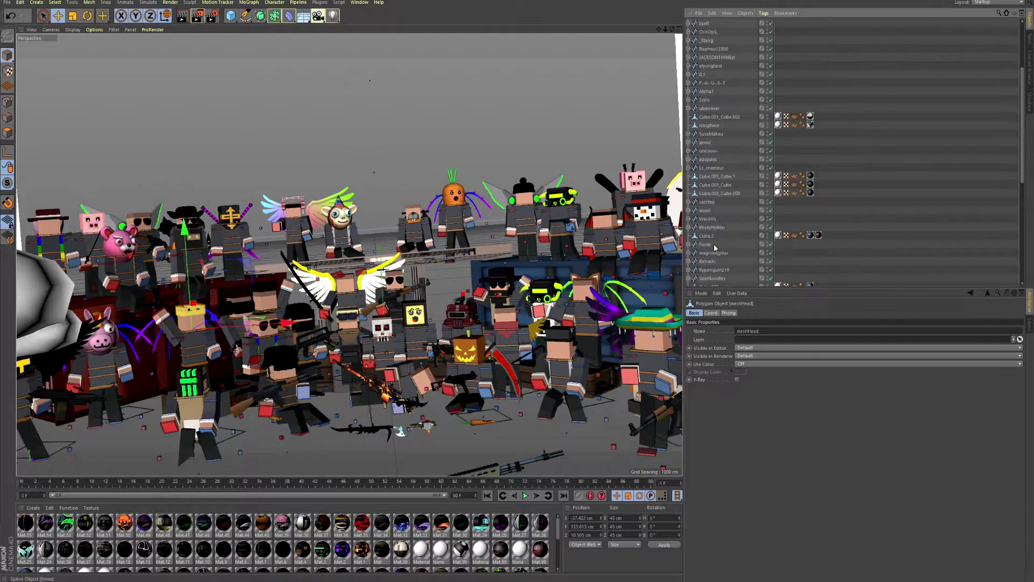
click(552, 354)
scroll(552, 354, down, 2)
scroll(552, 353, down, 3)
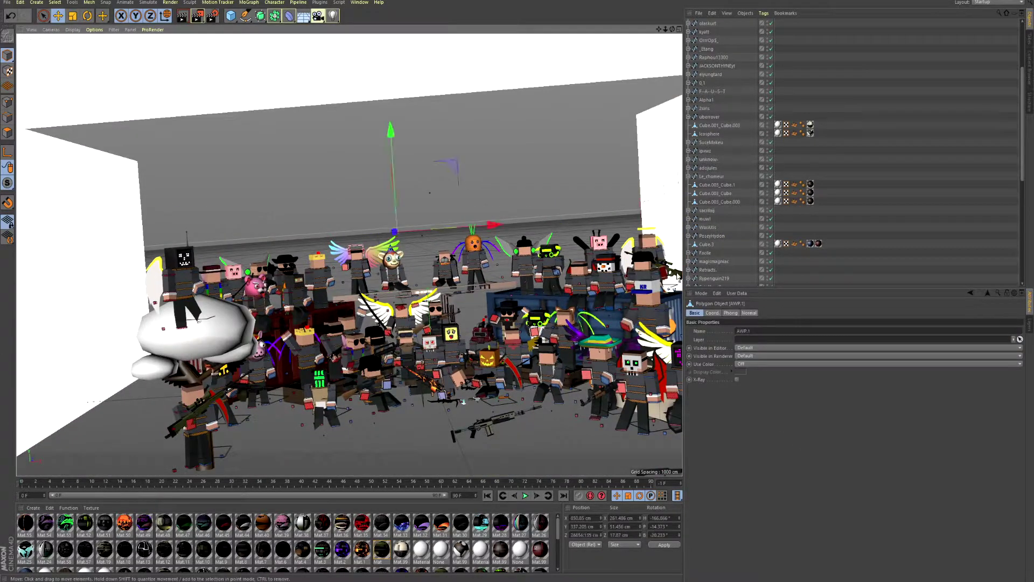
scroll(529, 426, down, 2)
click(528, 426)
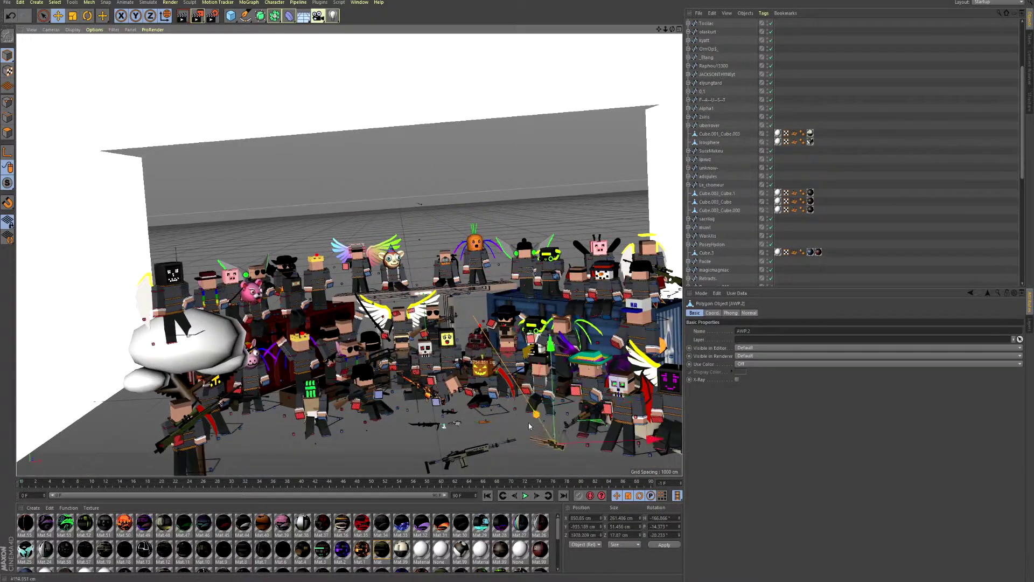
scroll(283, 253, up, 8)
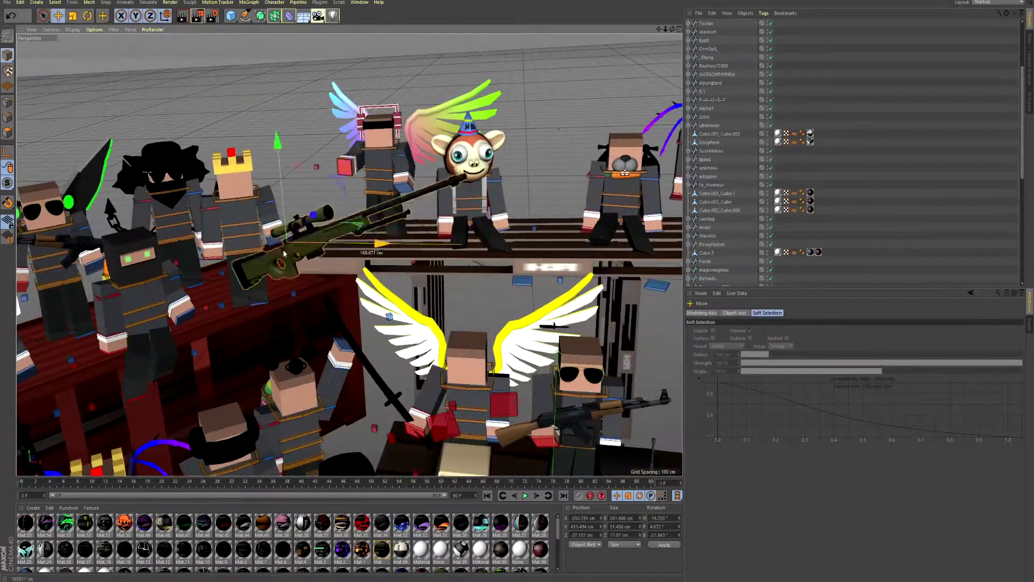
drag(284, 253, 306, 230)
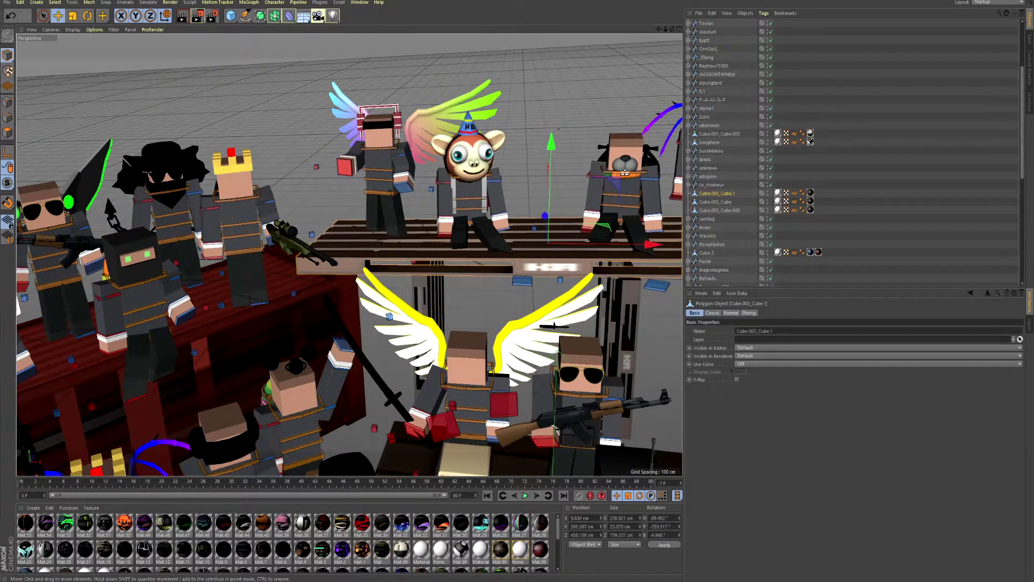
scroll(542, 134, down, 10)
key(ctrl+s)
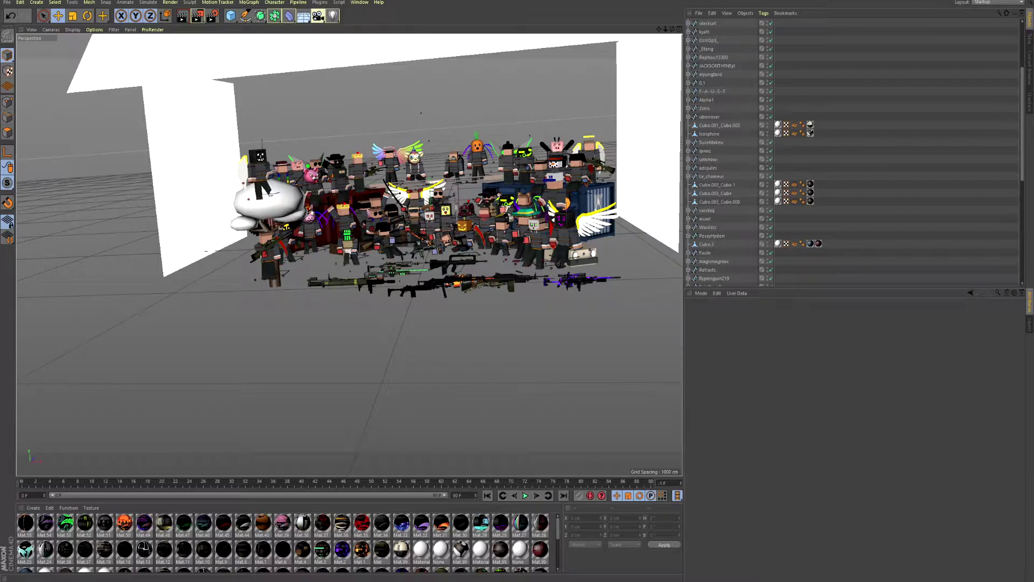
- Rename the copied blue-capped rig beside the car with the player's name
alt+drag(484, 242, 662, 216)
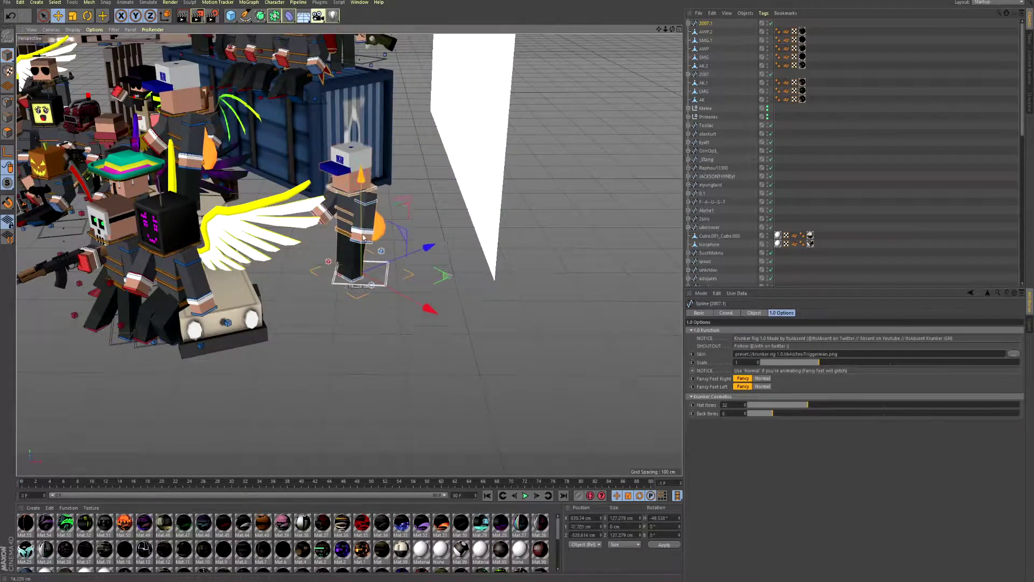
text(hangrr)
key(Return)
- Set the copied rig's Hat Items to 20 and Back Items to 0, and place it behind the end of the blue container
drag(807, 404, 768, 405)
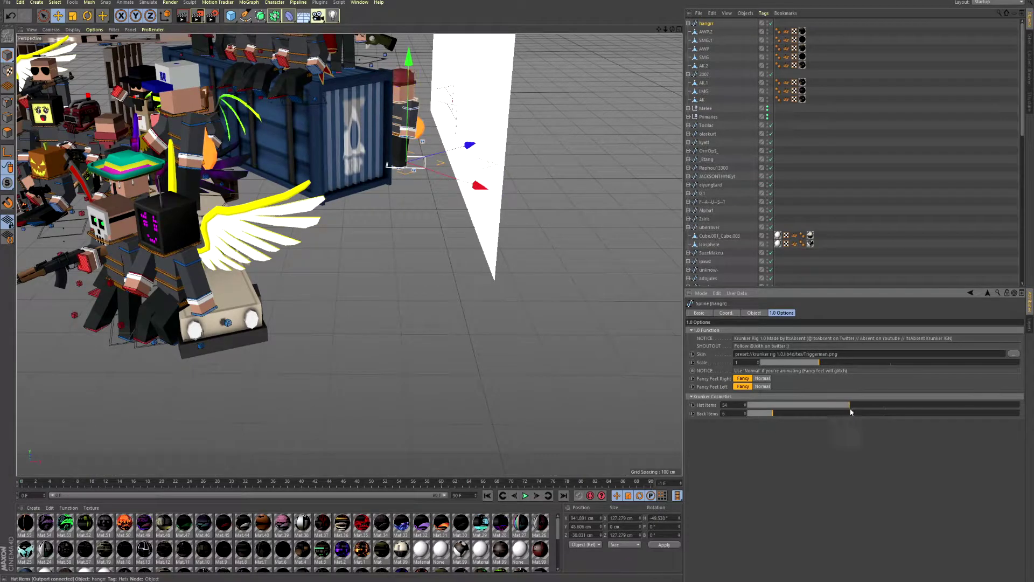
drag(920, 418, 787, 427)
scroll(397, 238, down, 10)
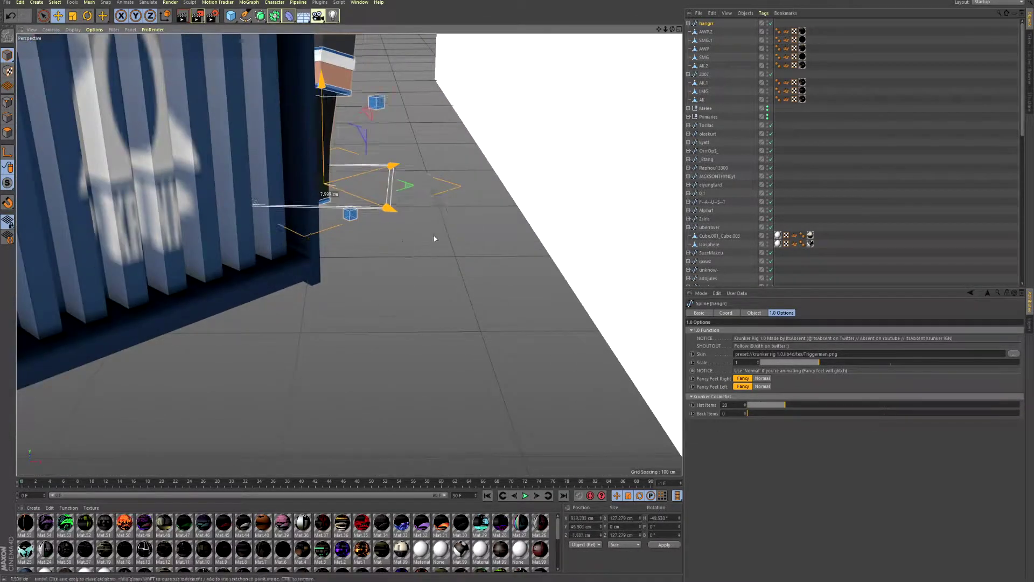
click(402, 322)
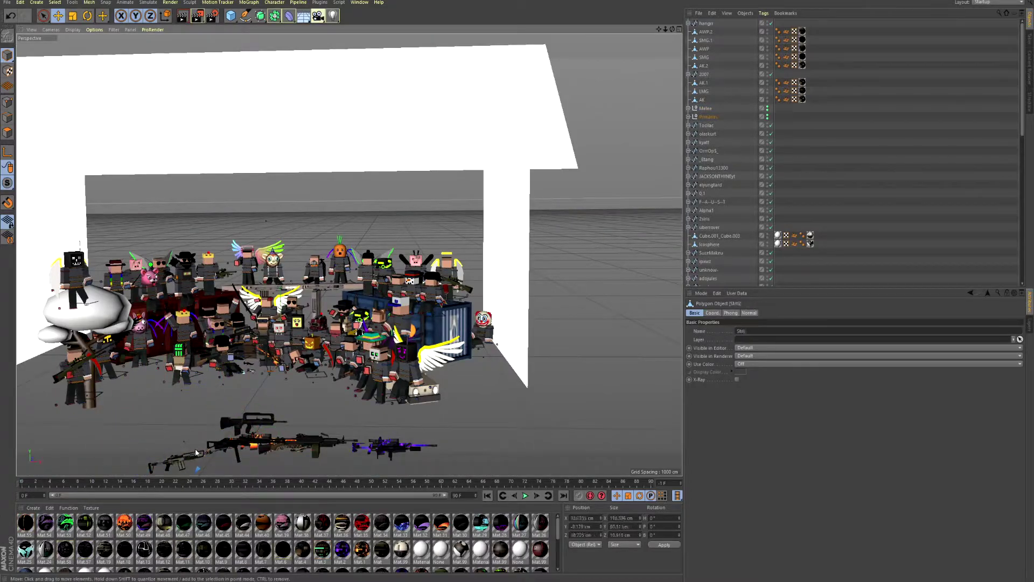
- Rotate the copied wooden plank upright and stand it behind the group
click(302, 440)
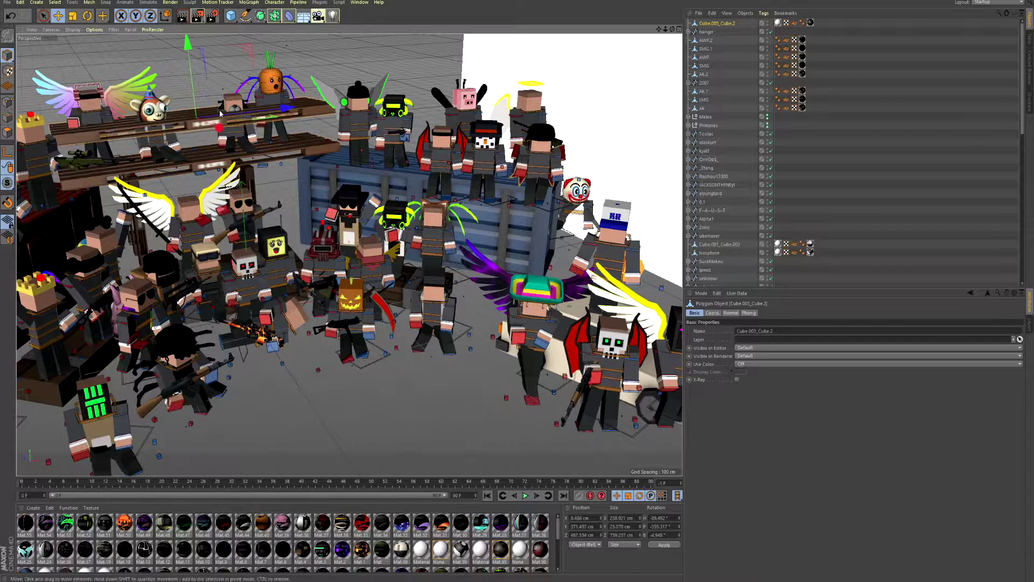
key(r)
drag(226, 94, 193, 77)
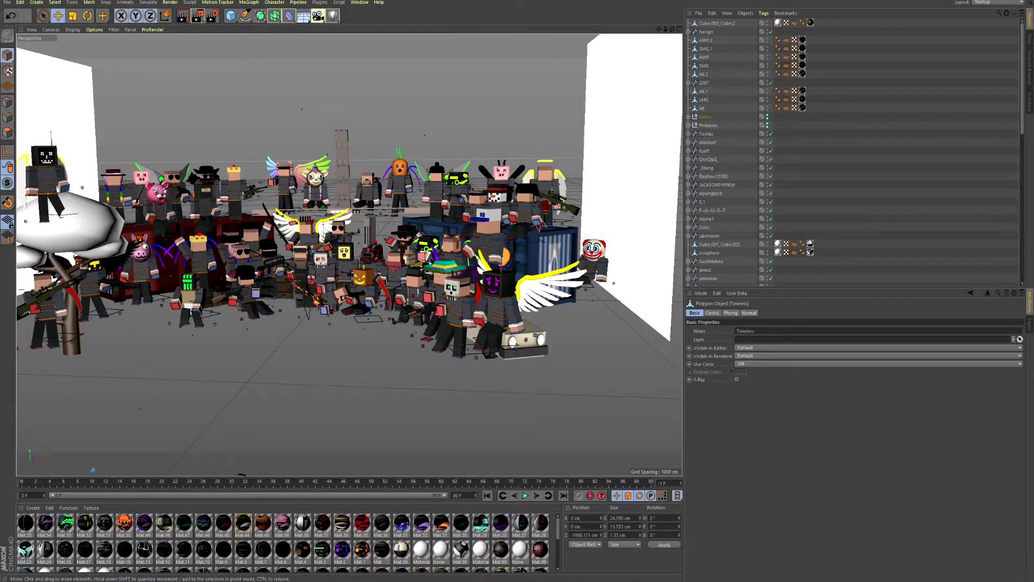
- Delete the leftover guns and melee weapons lying in front of the group
click(64, 435)
click(63, 435)
click(90, 425)
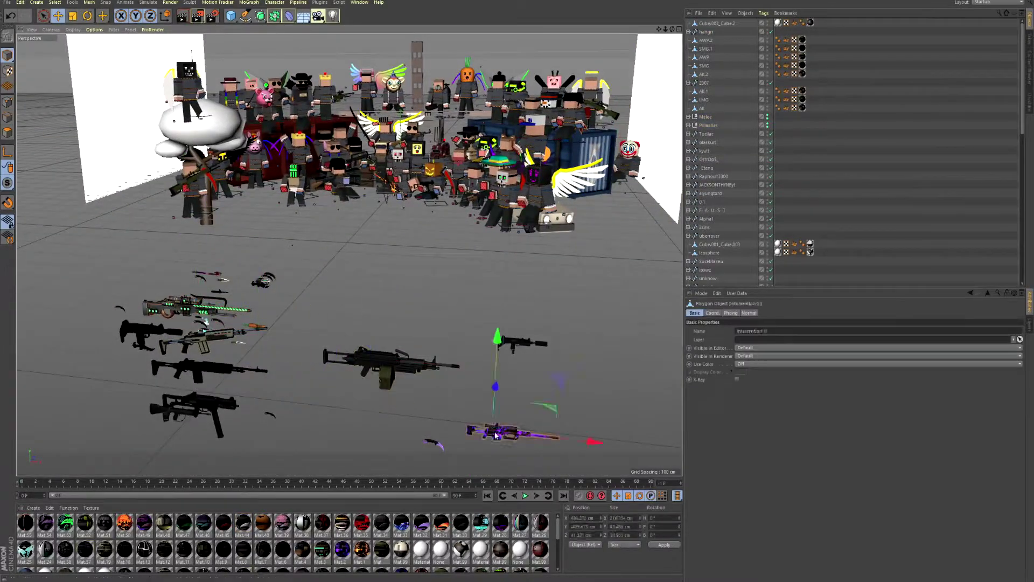
click(448, 244)
click(263, 280)
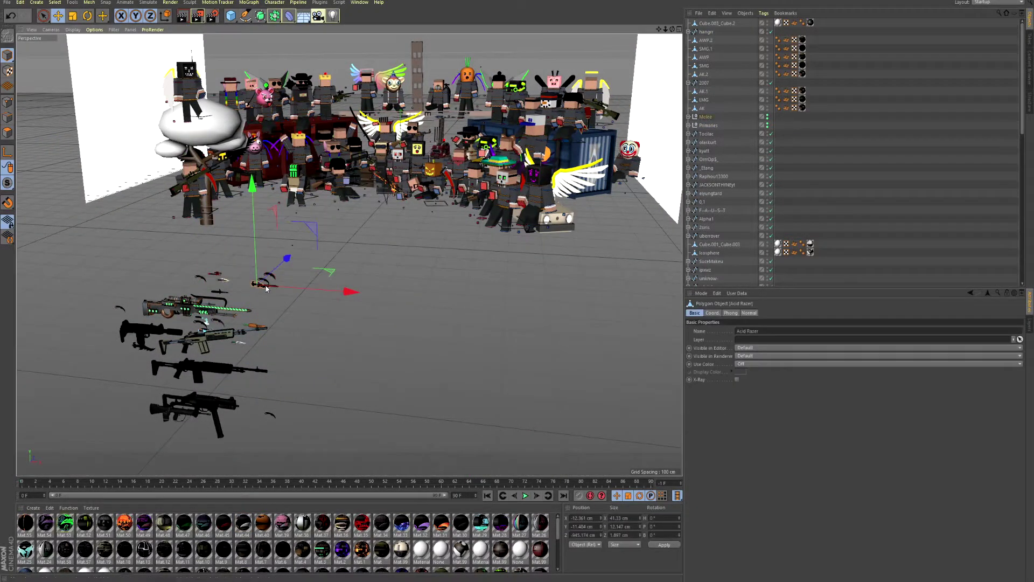
key(Delete)
click(205, 276)
key(Delete)
click(141, 344)
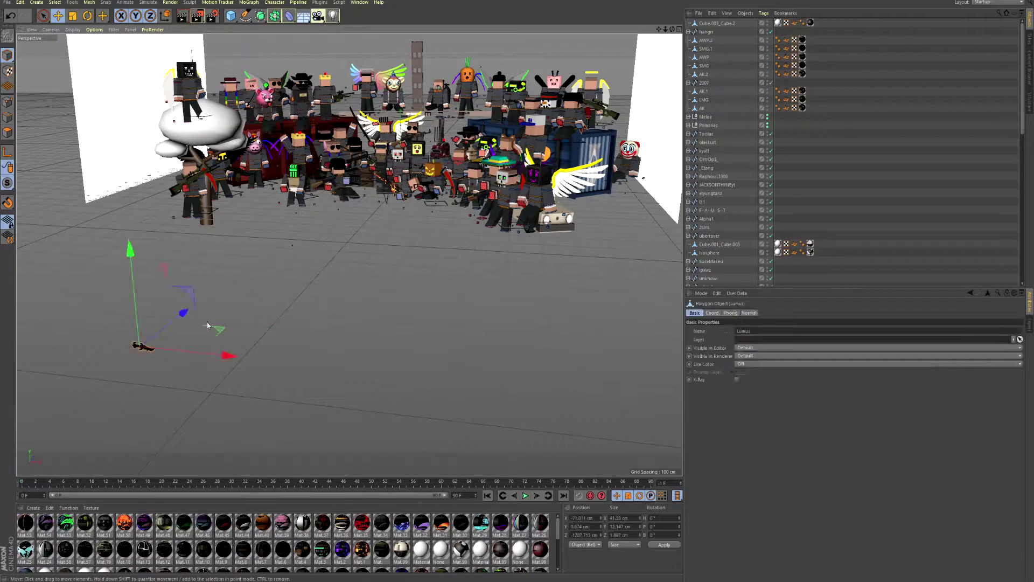
key(Delete)
- Scale the upright plank narrower and lower it behind the group
key(t)
drag(517, 75, 477, 74)
key(e)
drag(405, 205, 401, 233)
- Preview the render in the viewport, render the scene to the Picture Viewer and close the viewer
click(183, 16)
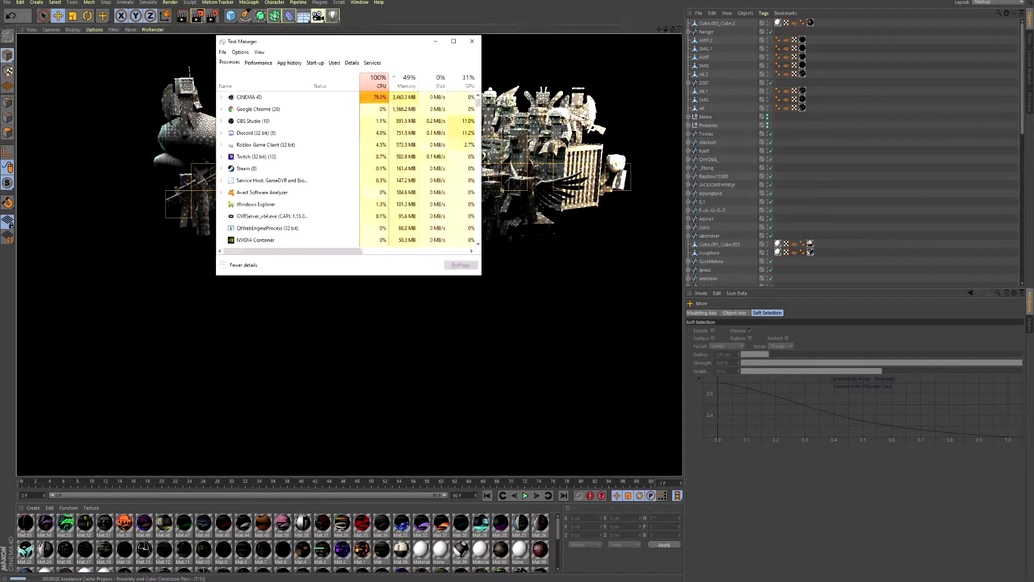
key(shift+r)
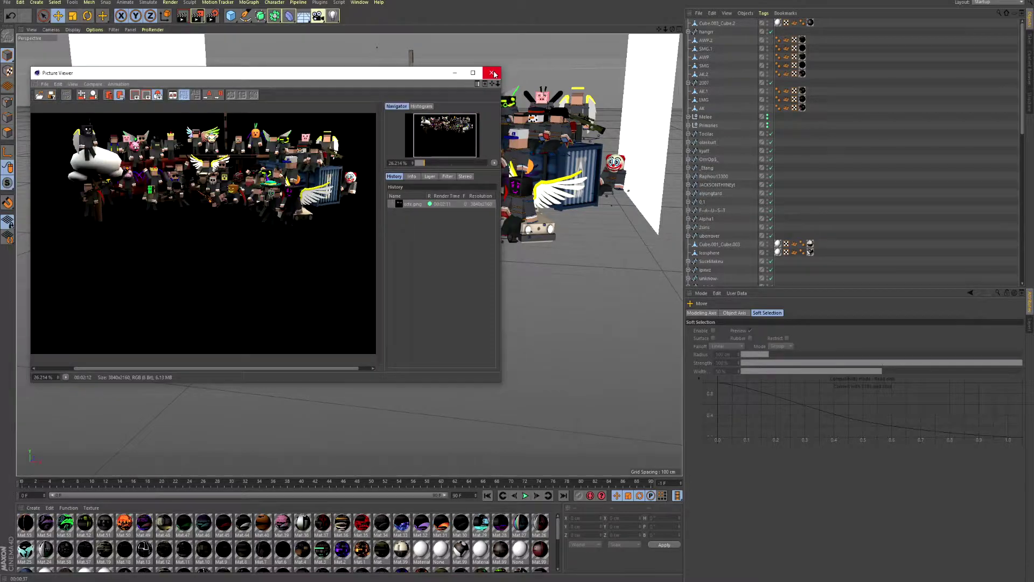
click(491, 72)
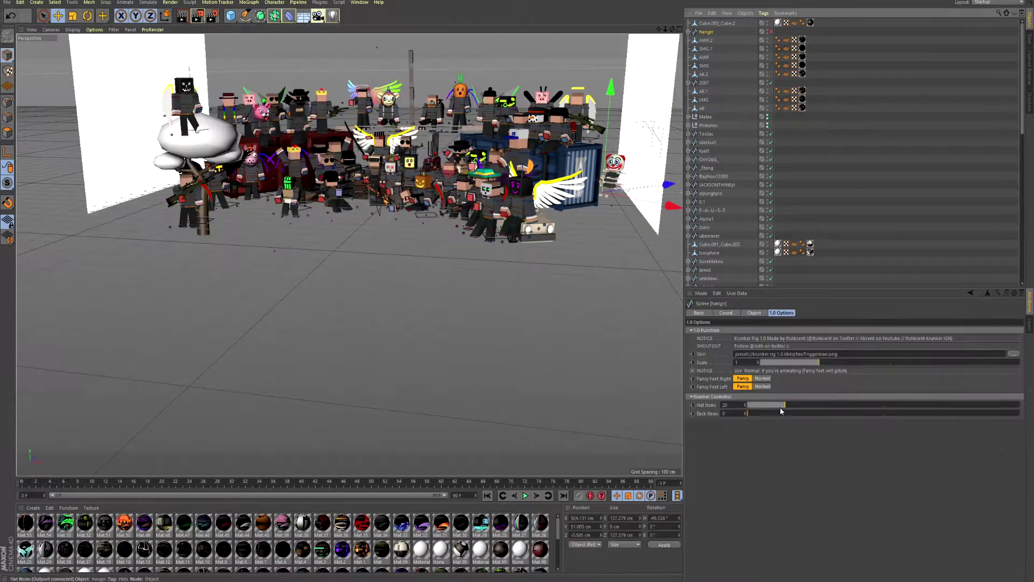
- Set the clown-masked rig's Hat Items to 0 and render the scene again, overwriting the existing PNG on the Desktop
key(shift+r)
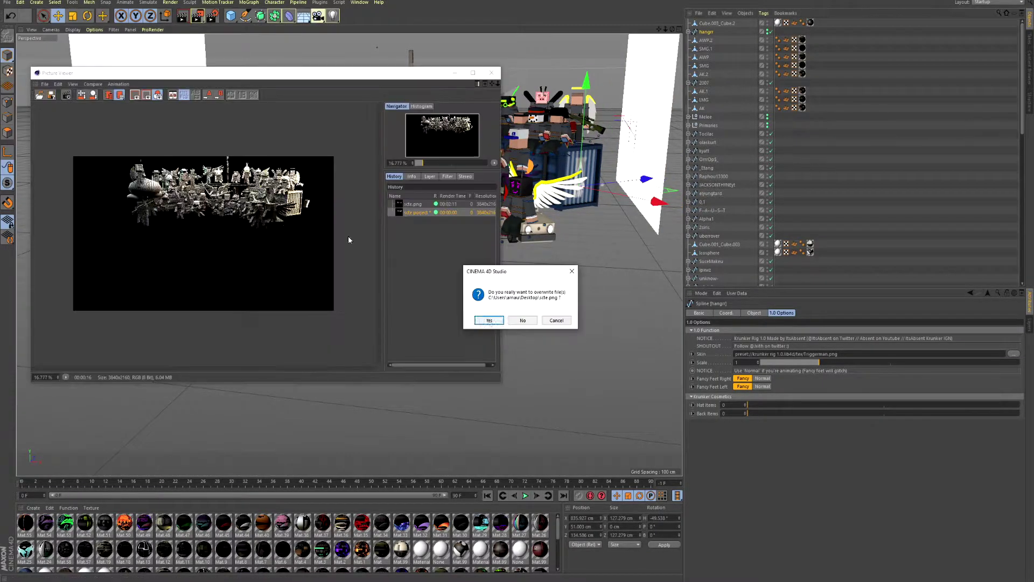
key(Return)
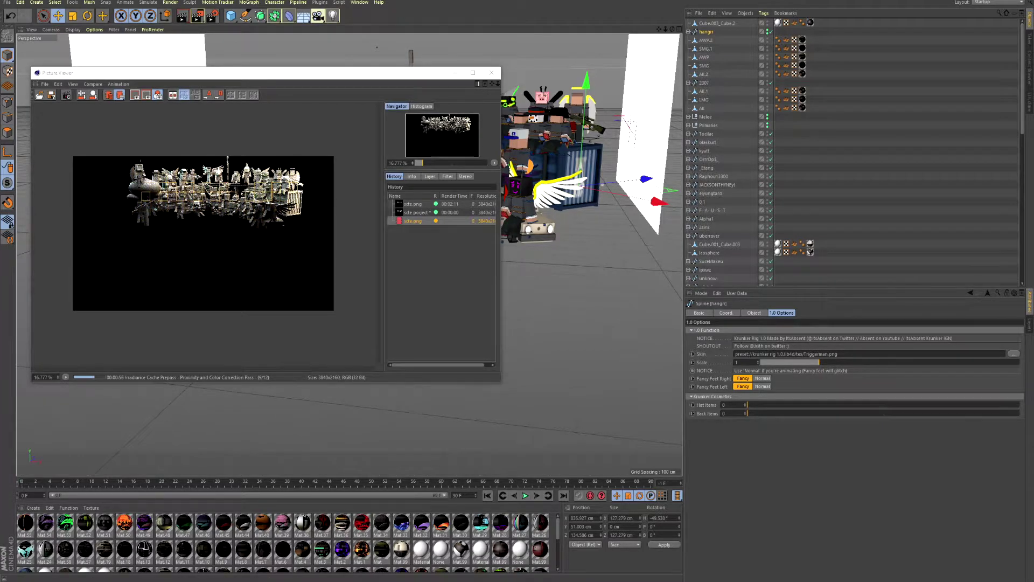
key(super+Down)
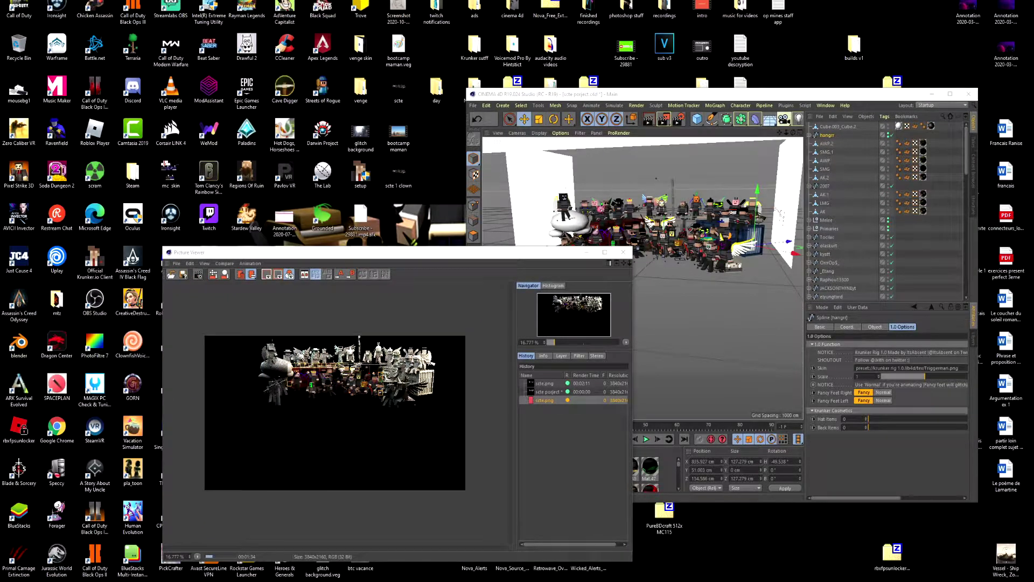
click(363, 462)
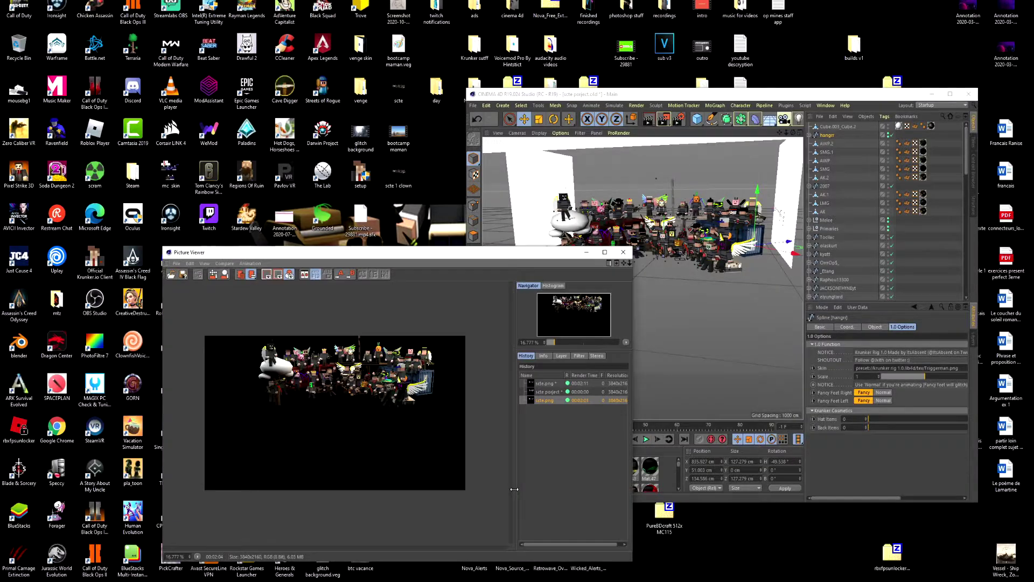
- Frame the group closer and render it with the clown rig's Hat Items at 0 and again at 20
key(super+Up)
scroll(350, 247, up, 3)
click(197, 16)
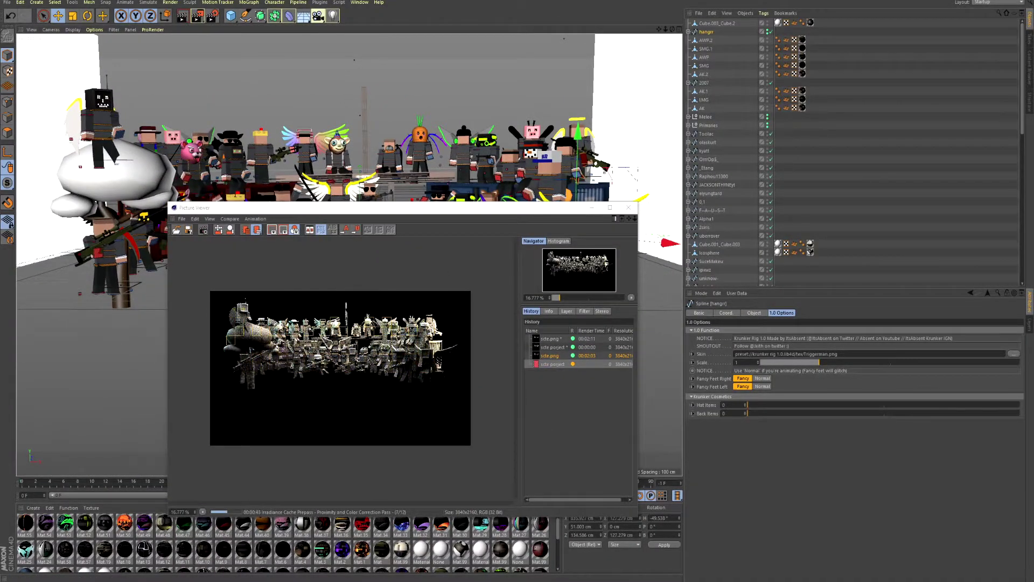
click(463, 443)
scroll(382, 398, up, 2)
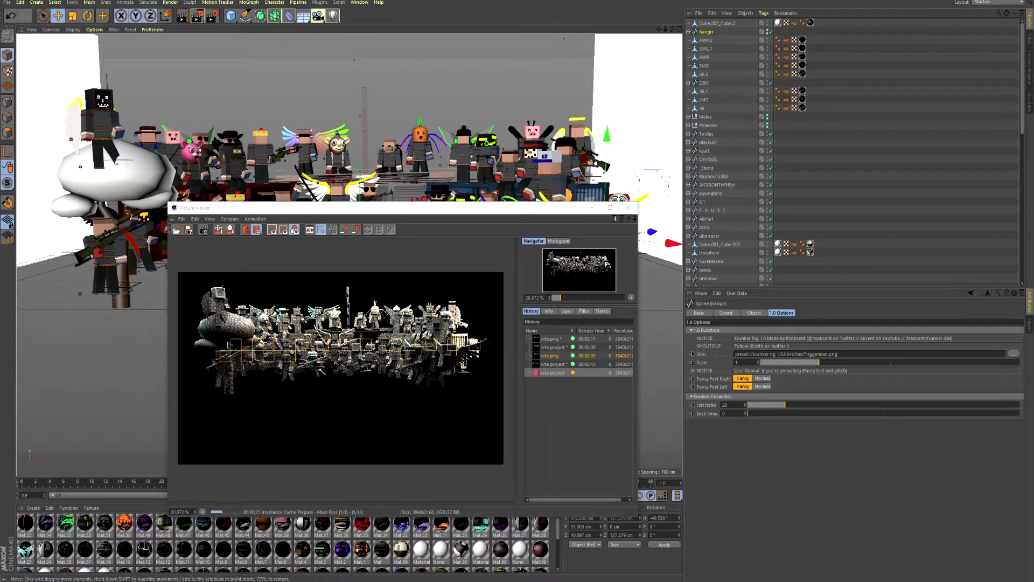
click(413, 383)
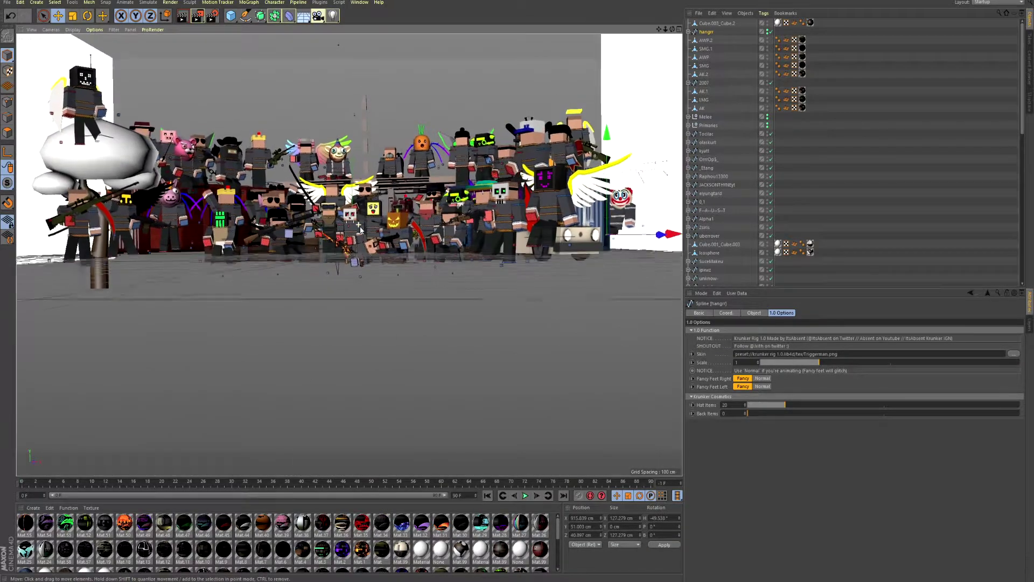
- Render the group from a low front angle and save the image to the Desktop under a "scte porject" name
key(shift+r)
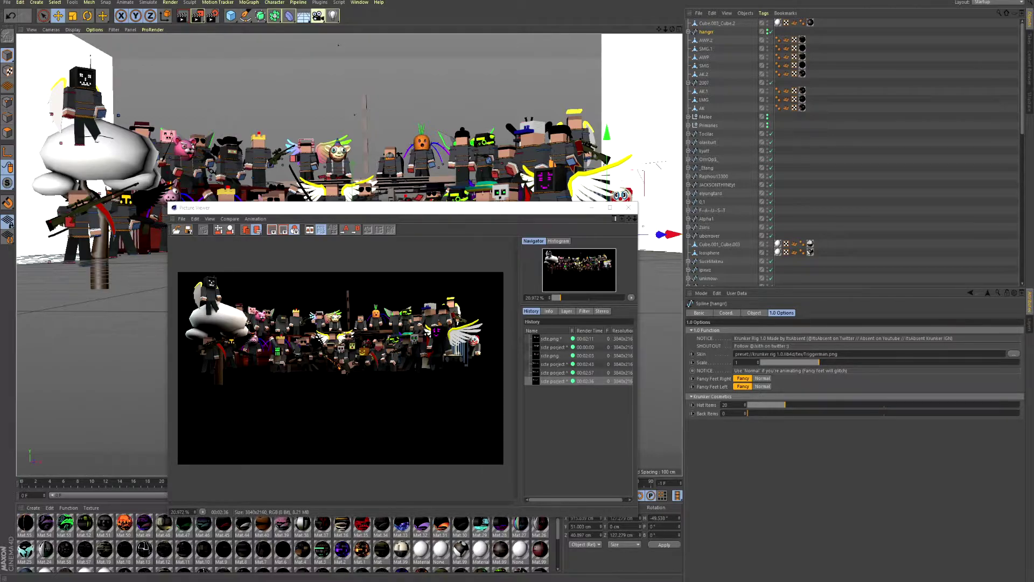
key(ctrl+s)
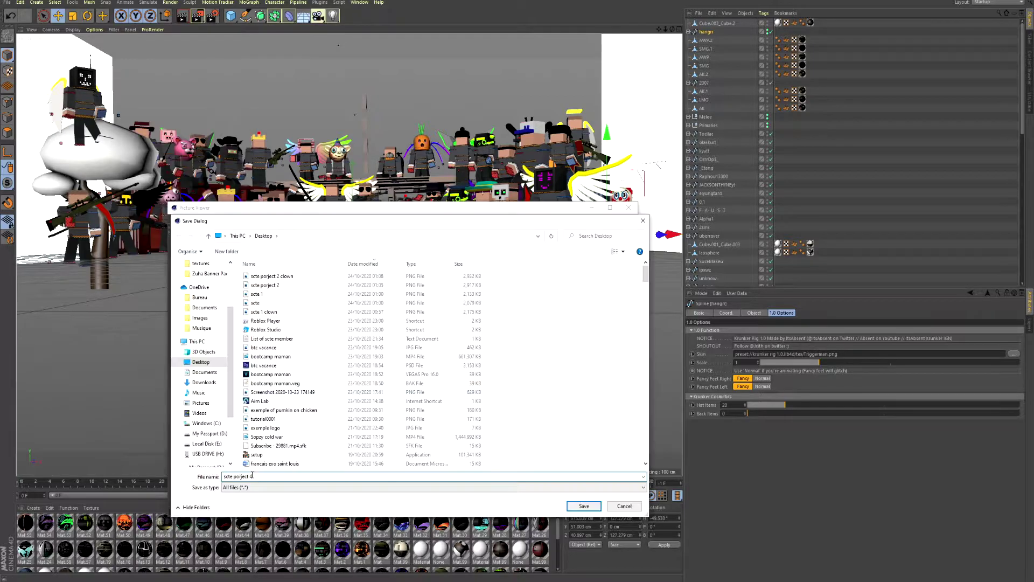
key(Return)
- Render the group from a wider front angle, save it to the Desktop as "scte 4", and render again after selecting the hangin rig
key(shift+r)
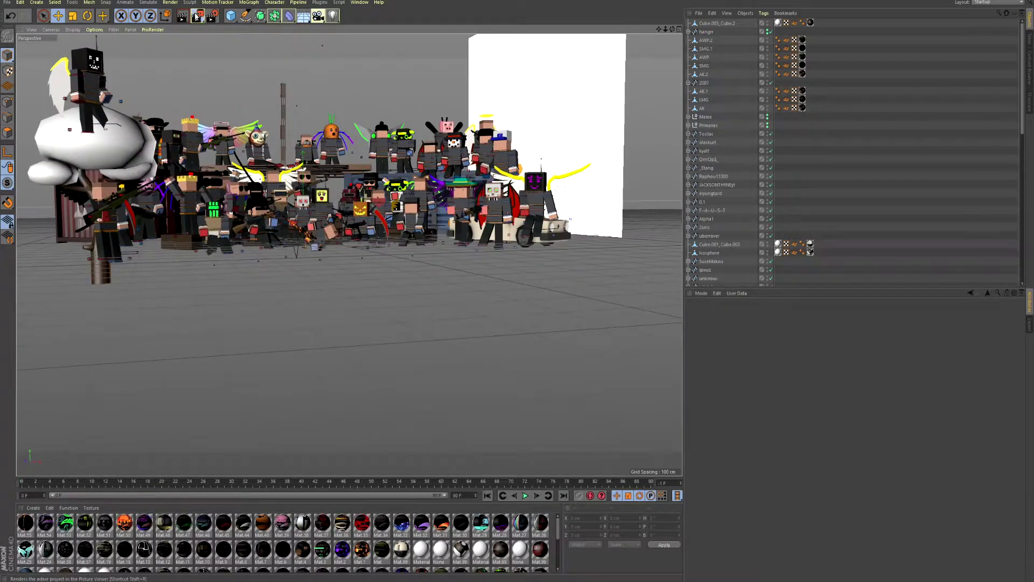
click(197, 16)
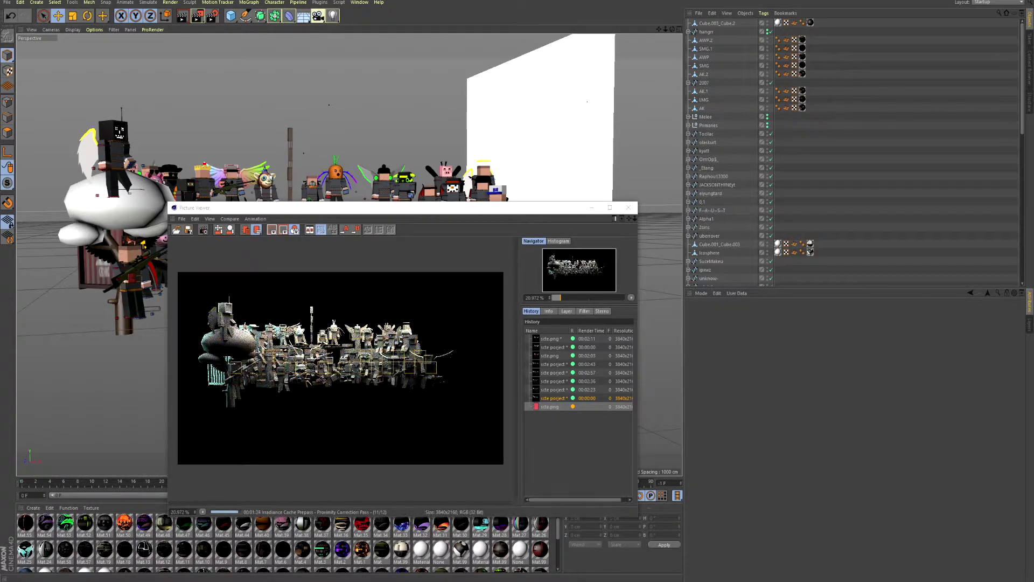
click(410, 401)
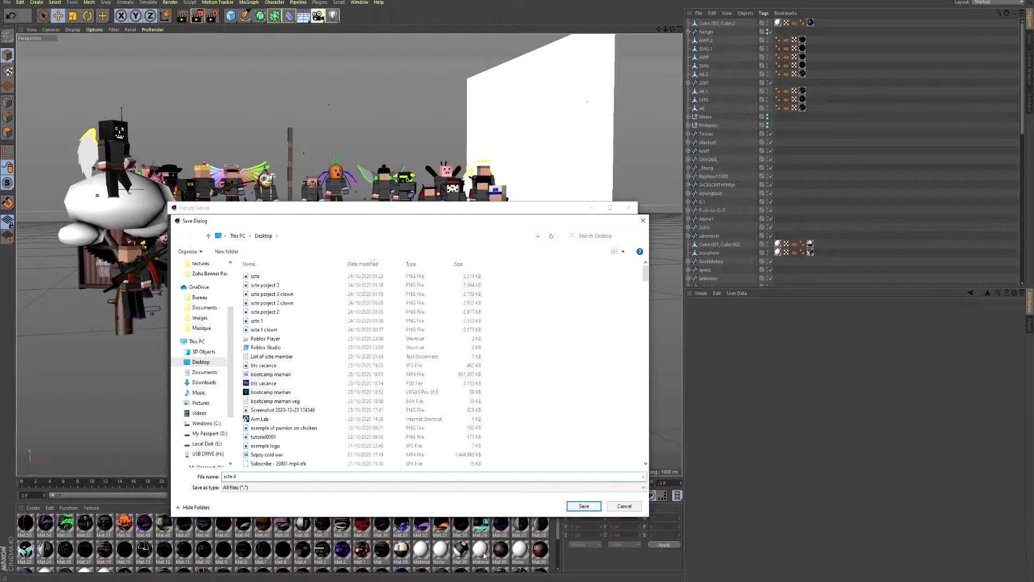
key(Return)
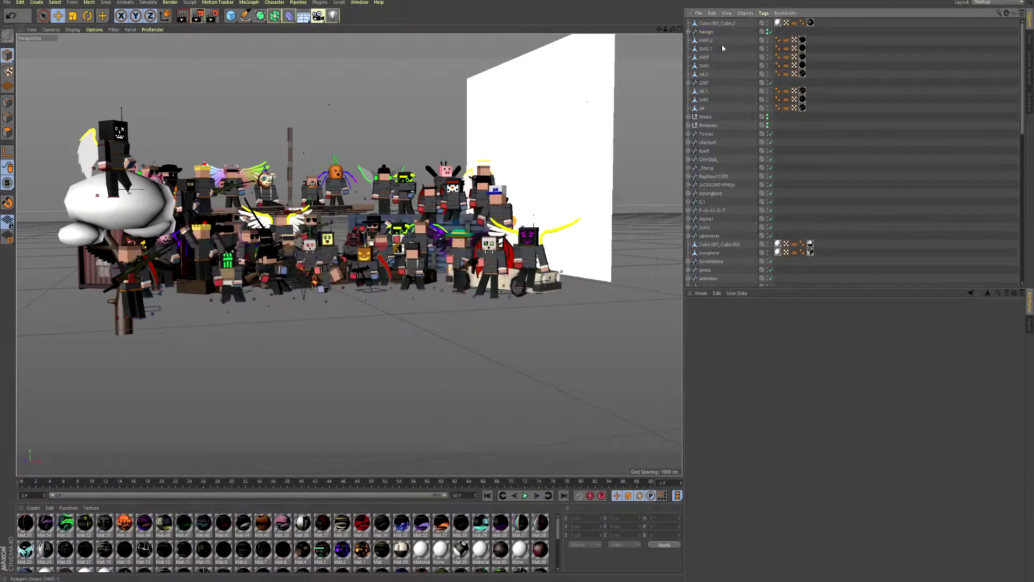
click(706, 32)
key(shift+r)
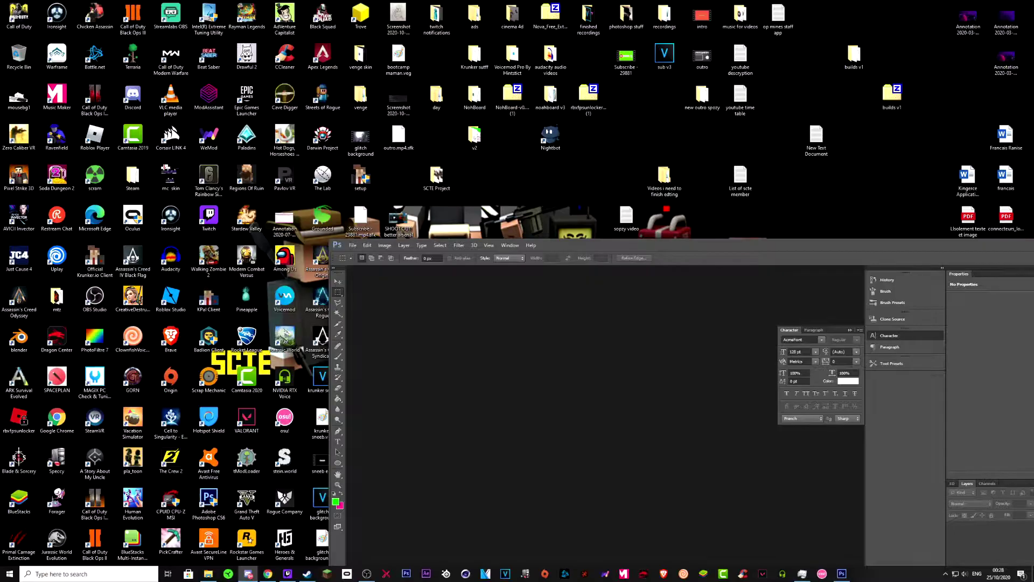
- Switch to Photoshop, open the group render PNG and LOGO_SCTE.png, and place the logo beside the wooden pole
key(ctrl+o)
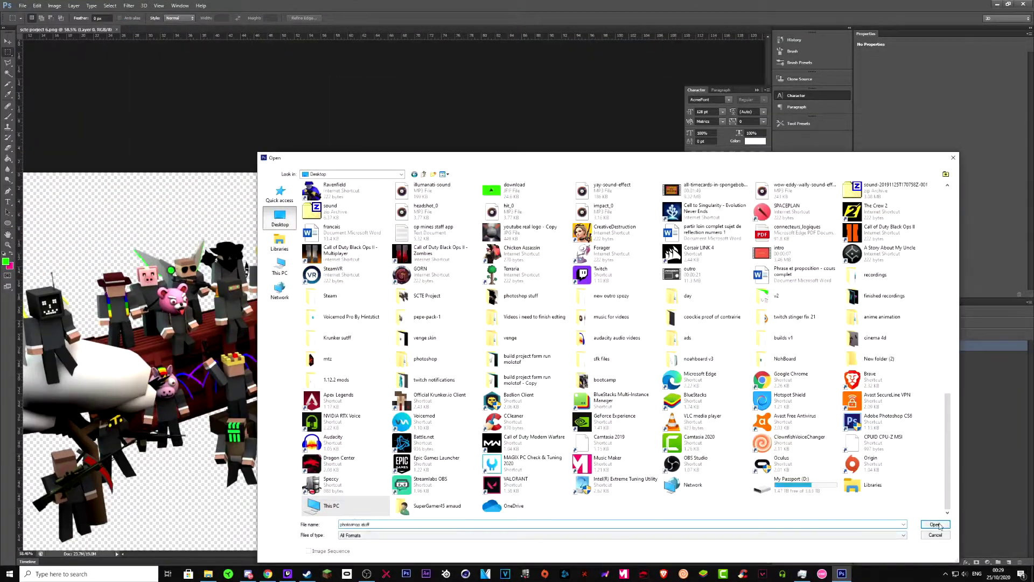
click(936, 525)
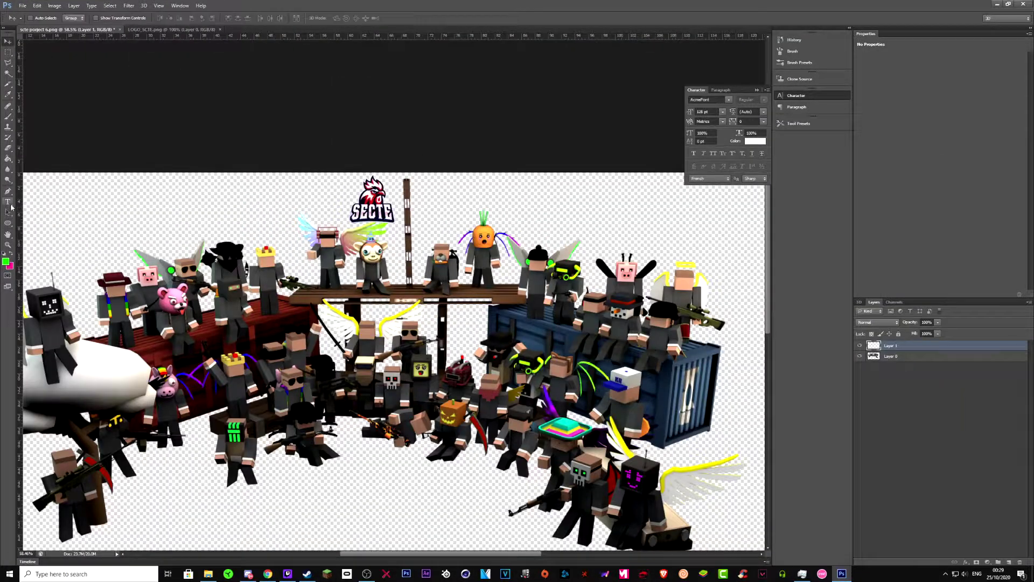
click(8, 222)
drag(337, 179, 403, 220)
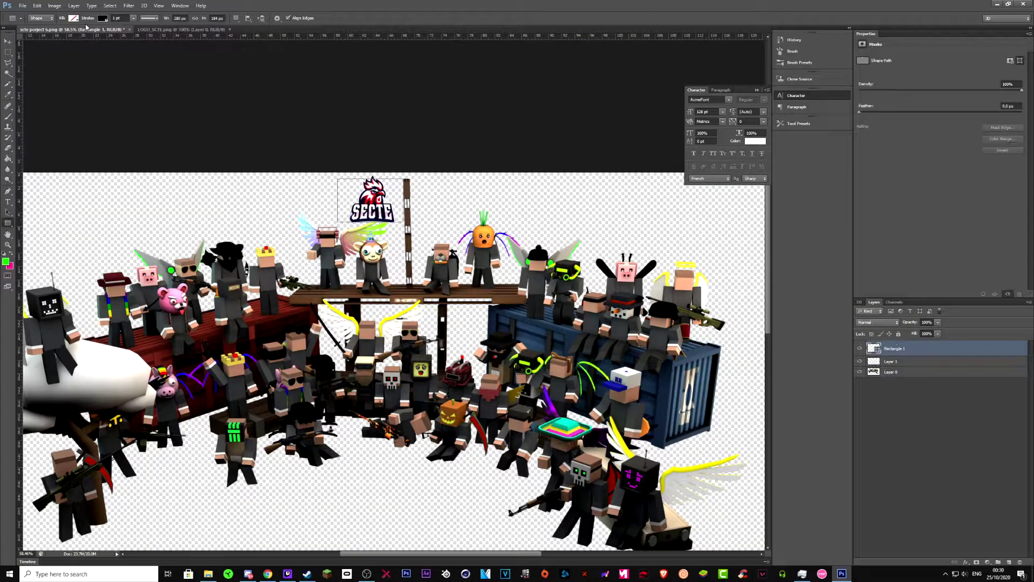
key(g)
alt+click(860, 345)
double_click(948, 345)
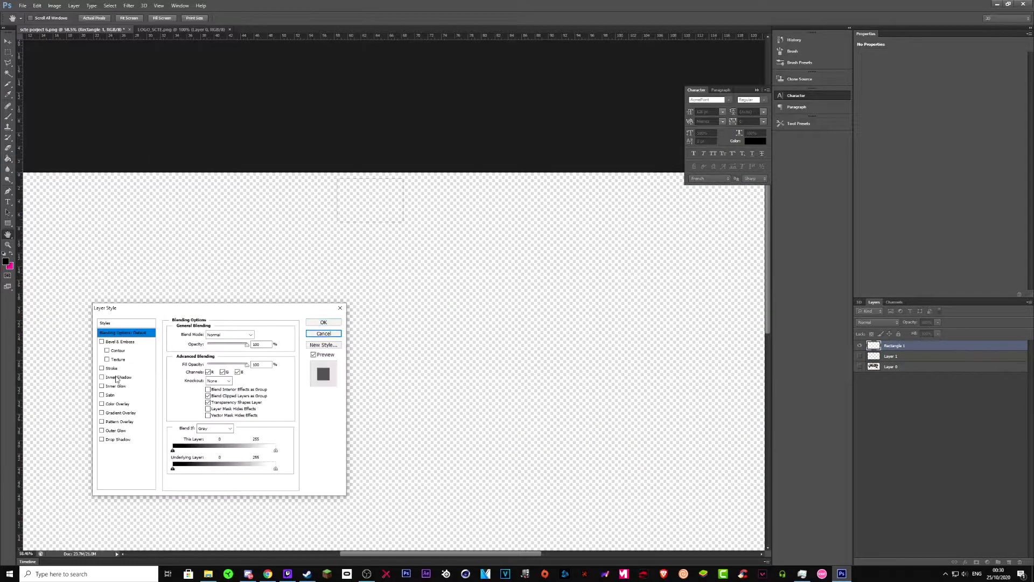
click(127, 367)
click(326, 322)
alt+click(860, 345)
click(371, 200)
key(Return)
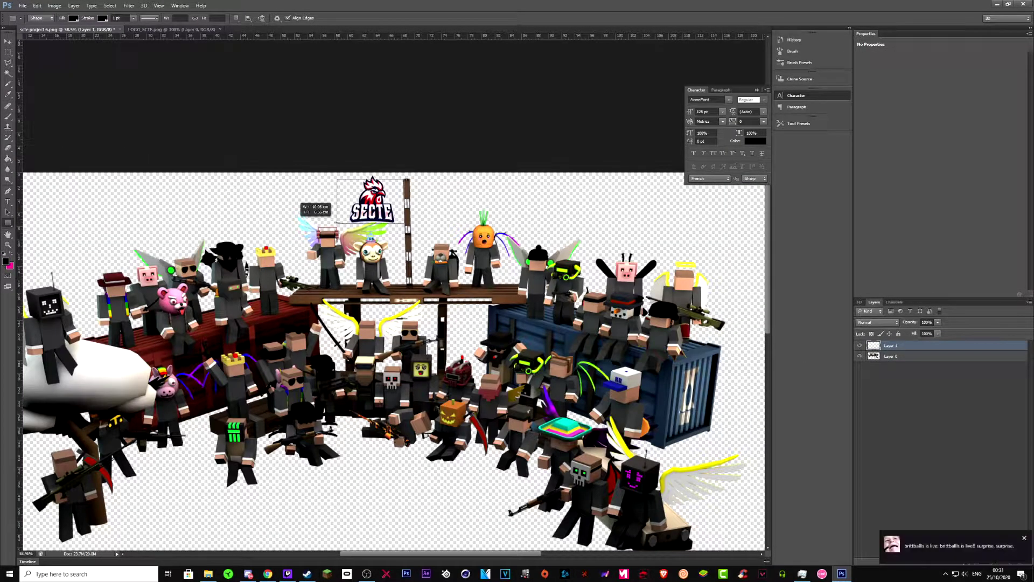
- Draw a rectangle about 285 by 192 px around the logo, place it beneath the logo layer and fill it white
key(ctrl+bracketleft)
key(u)
click(893, 358)
click(73, 18)
click(31, 43)
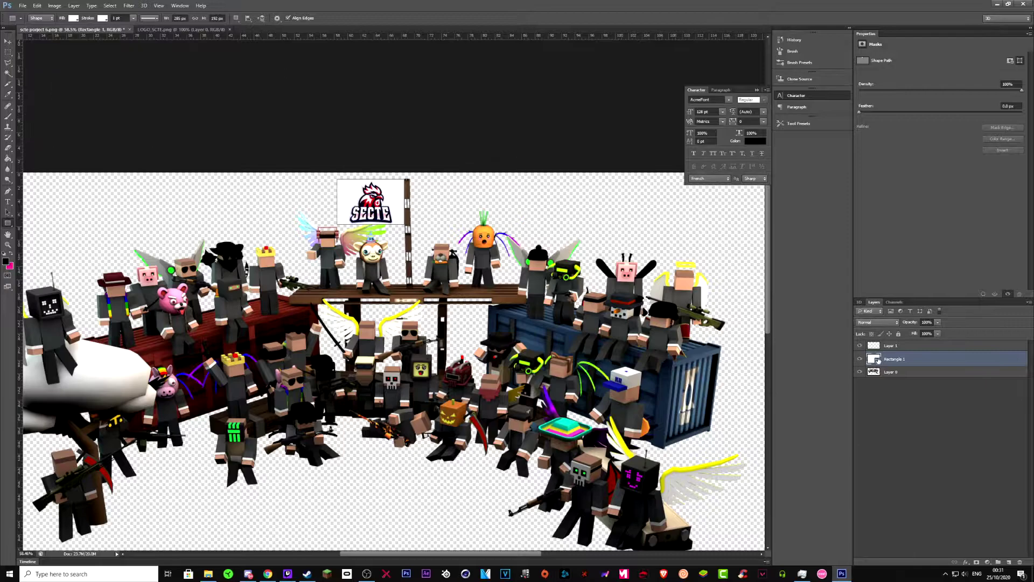
- Apply a blue-white-red Gradient Overlay to the rectangle behind the logo to make a flag
double_click(1023, 359)
click(121, 413)
click(224, 354)
click(436, 405)
click(513, 284)
click(323, 322)
- Save the document as "Scte final edition.psd"
key(ctrl+0)
click(22, 5)
click(33, 102)
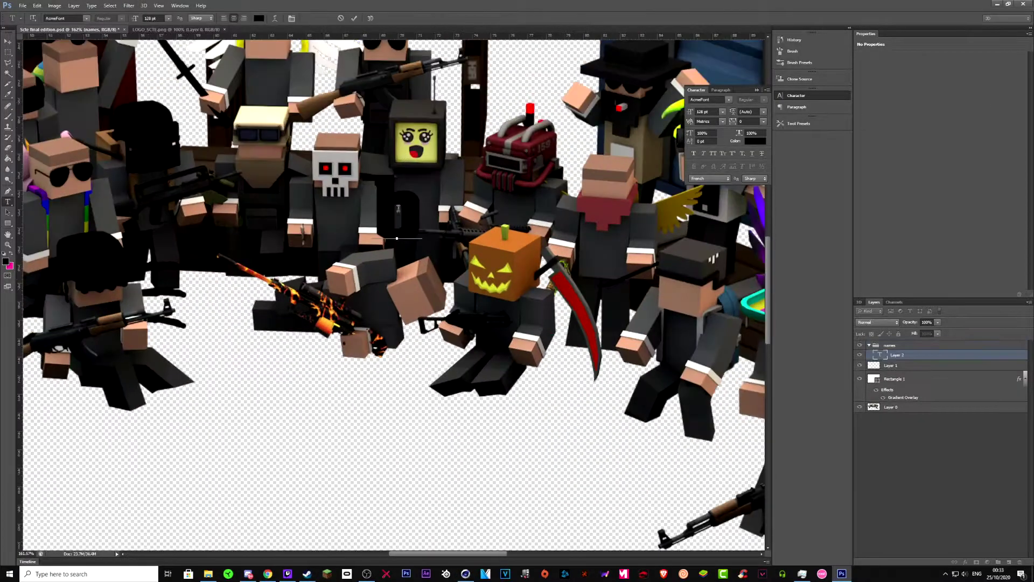
- Add a member's nickname in light grey FFF Forward text, followed by a yellow scte tag
text(Ibrahimblaster)
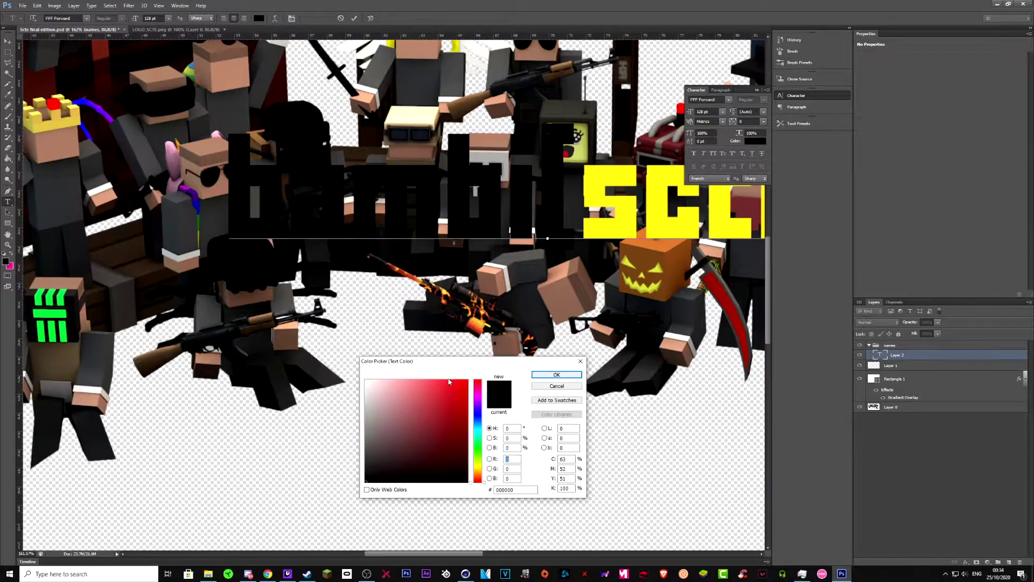
click(557, 375)
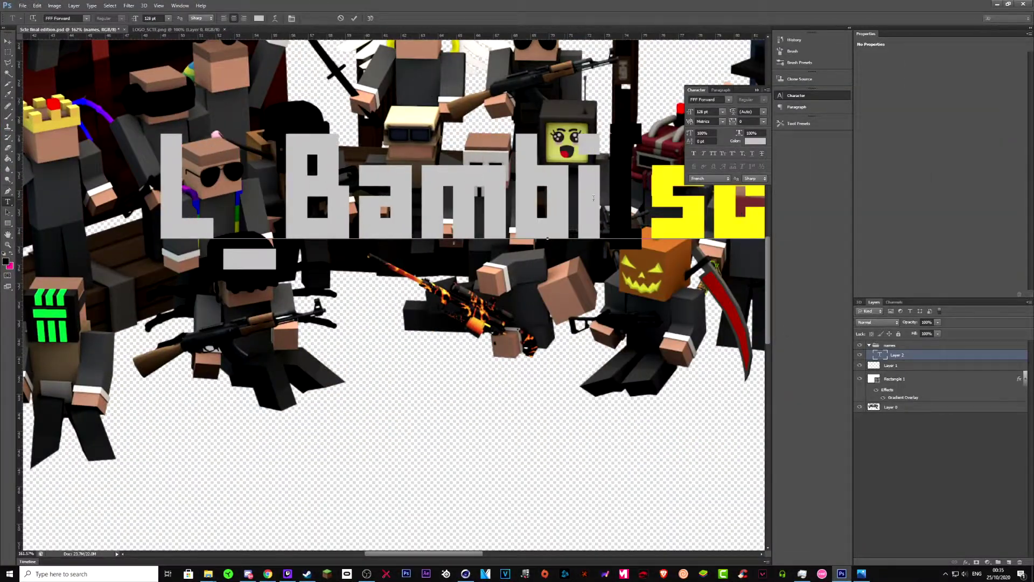
text(nols)
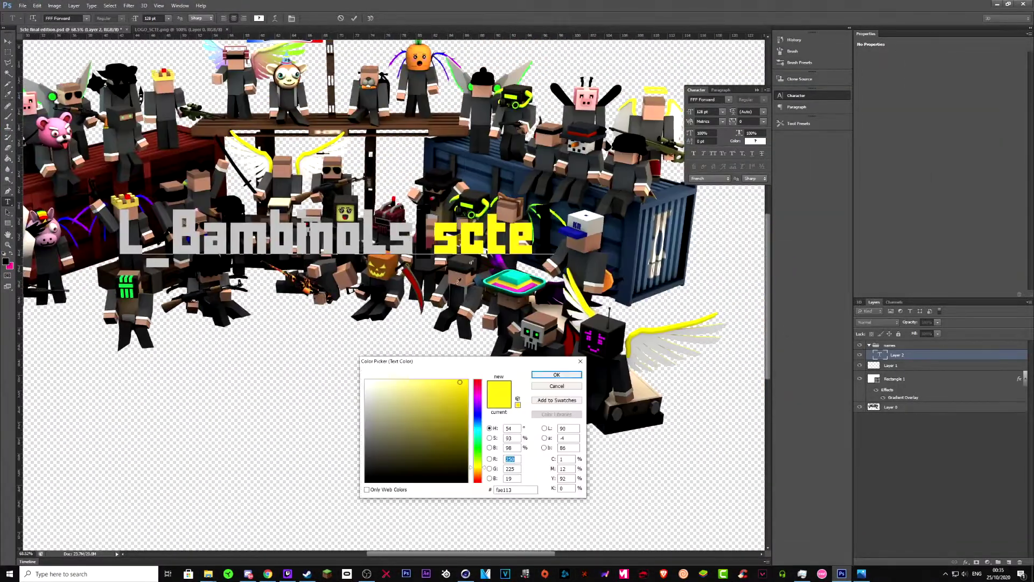
click(477, 388)
click(557, 374)
- Scale down and rotate the name tag and place it beside the pumpkin-headed character
key(ctrl+t)
drag(543, 269, 416, 331)
key(Return)
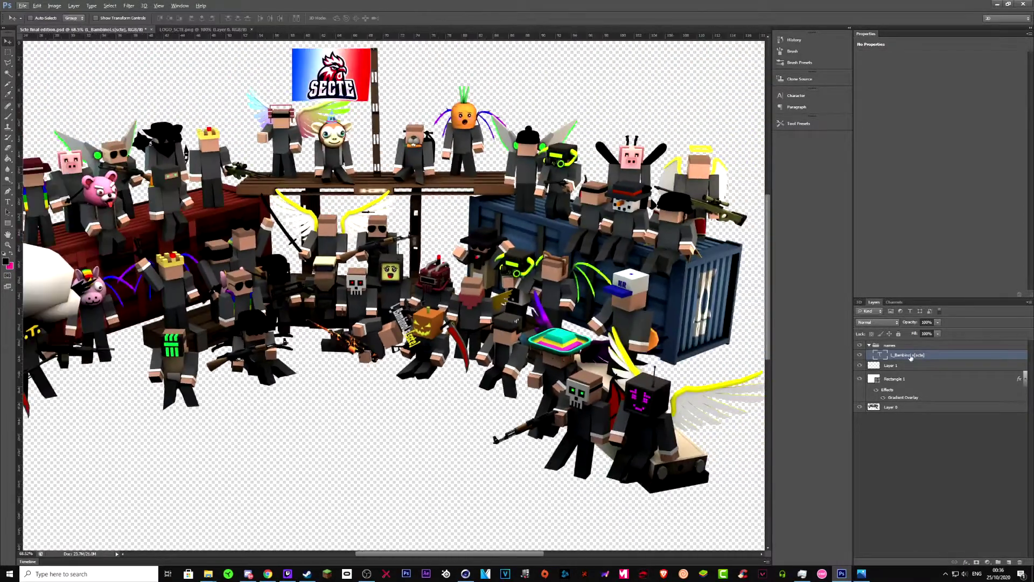
- Duplicate the name tag, replace its text with another member's nickname and colour the nickname light grey
key(ctrl+j)
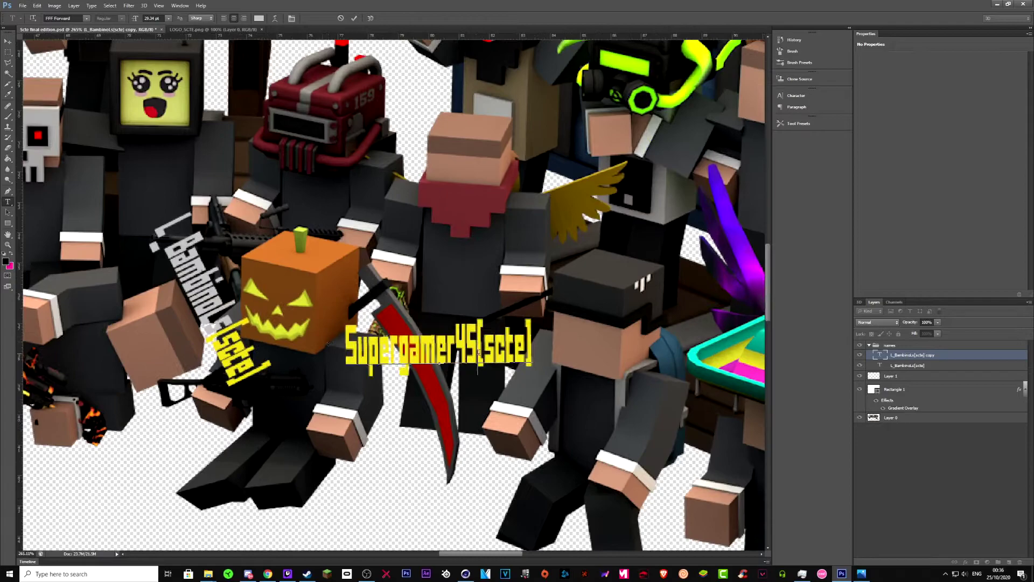
drag(475, 350, 344, 350)
click(796, 96)
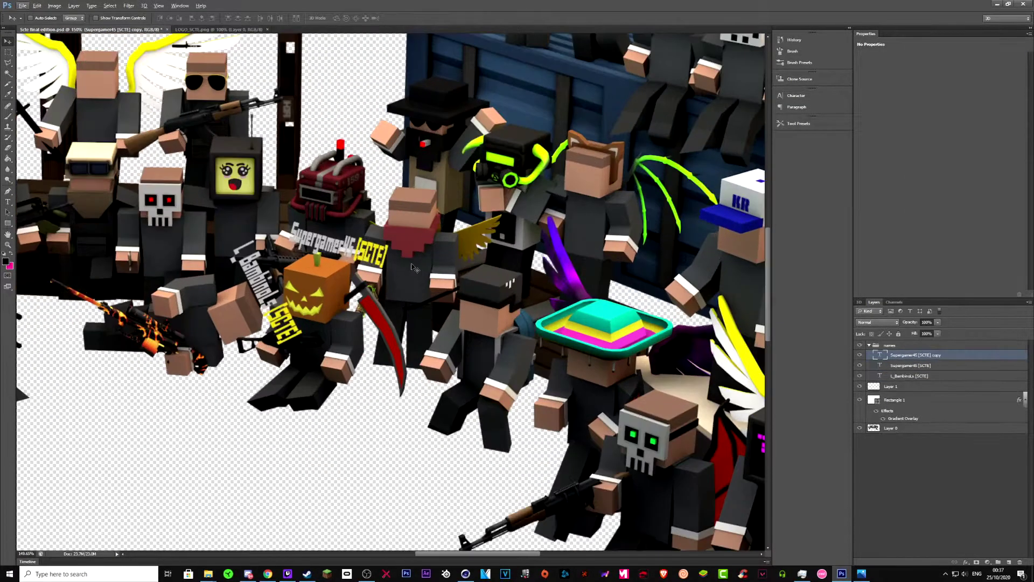
- Place renamed copies of the [SCTE] name tag above the red-scarfed, red-helmeted and TV-headed characters
drag(425, 252, 221, 131)
key(Return)
double_click(380, 170)
text(3D)
key(ctrl+Return)
key(ctrl+Return)
key(v)
alt+scroll(218, 132, down, 3)
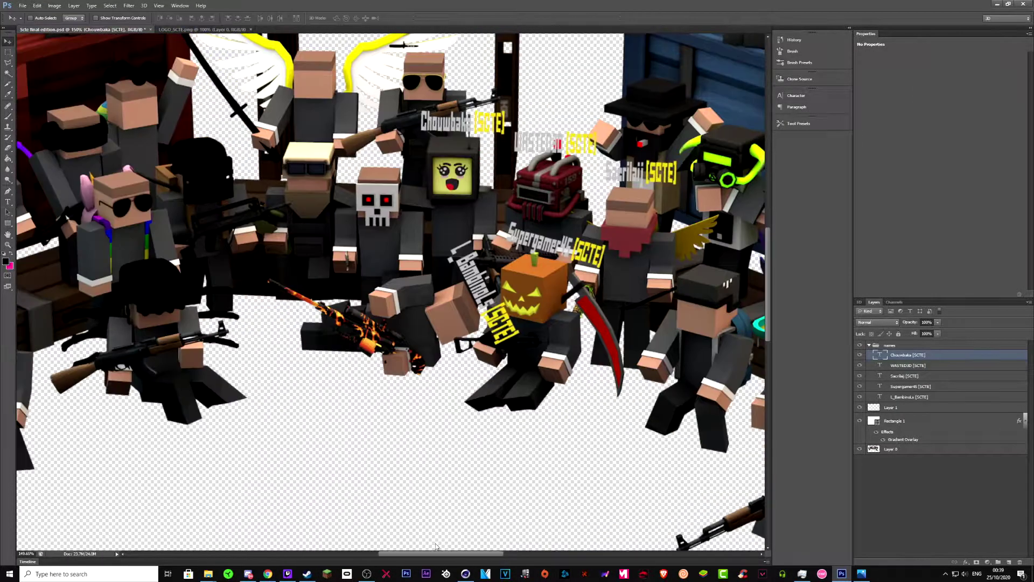
- Paint white over the dark specks on the yellow-edged wing in Layer 0 with the Brush
alt+scroll(439, 91, up, 10)
click(8, 116)
click(33, 18)
key(Escape)
drag(617, 186, 349, 186)
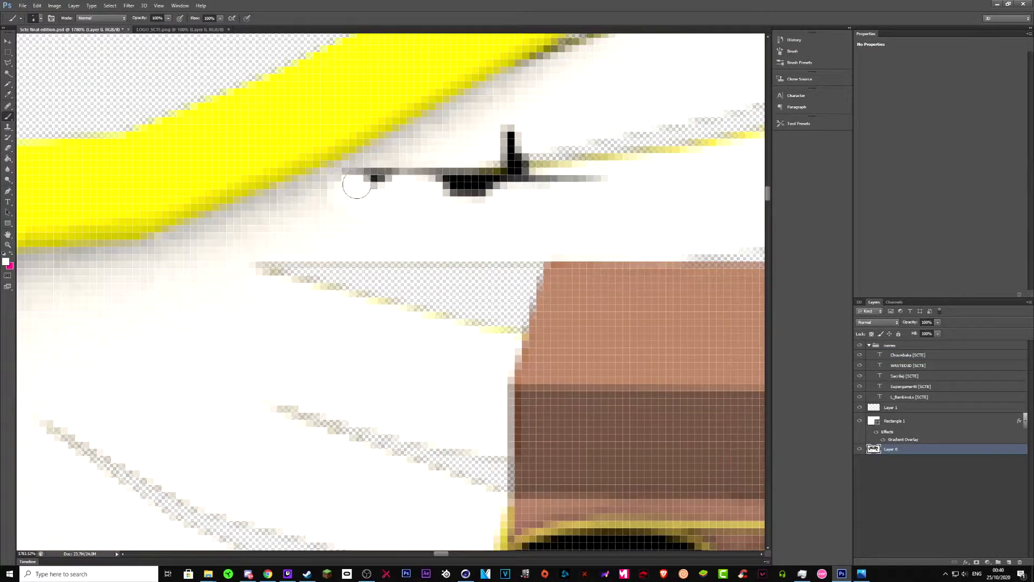
- Erase the leftover black pixels beside the feather gap on the yellow-edged wing
alt+scroll(506, 297, down, 5)
alt+scroll(506, 301, up, 5)
key(e)
drag(504, 315, 517, 320)
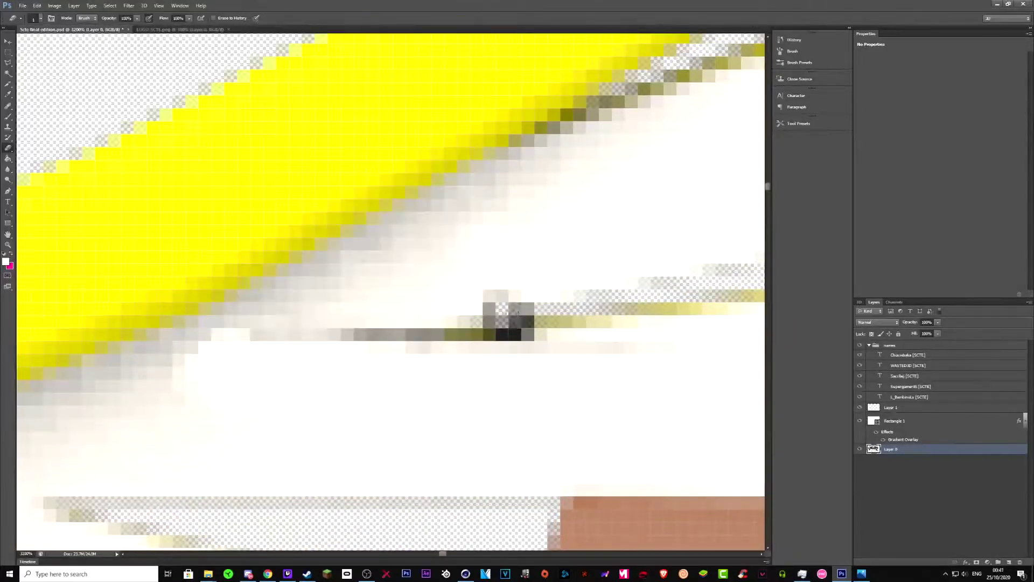
alt+scroll(508, 295, down, 5)
alt+scroll(508, 295, up, 5)
- Duplicate the latest name tag four times and place the copies above the skull-masked, sunglasses-wearing, winged and goggled characters
key(ctrl+j)
key(ctrl+j)
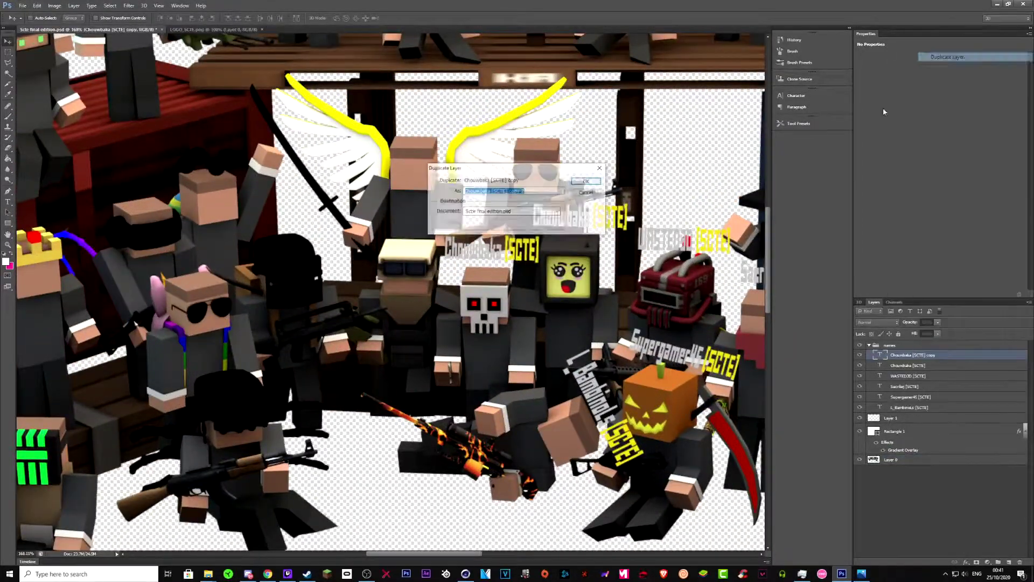
key(v)
key(ctrl+j)
key(ctrl+j)
key(ctrl+j)
- Place duplicated name tags above the black-haired rifleman and the green-masked character in the front row
scroll(460, 330, left, 5)
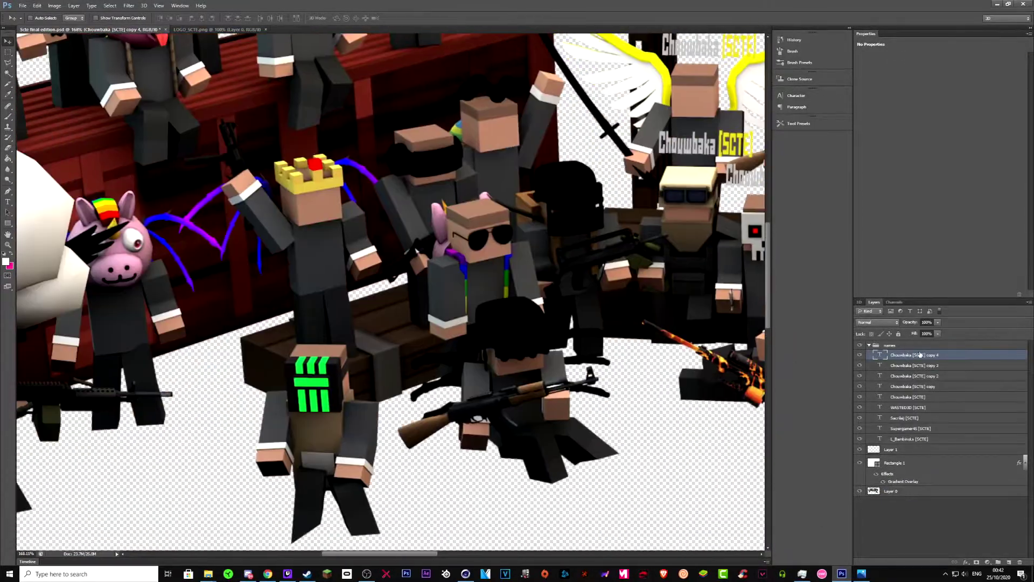
drag(439, 332, 460, 330)
right_click(896, 355)
click(927, 81)
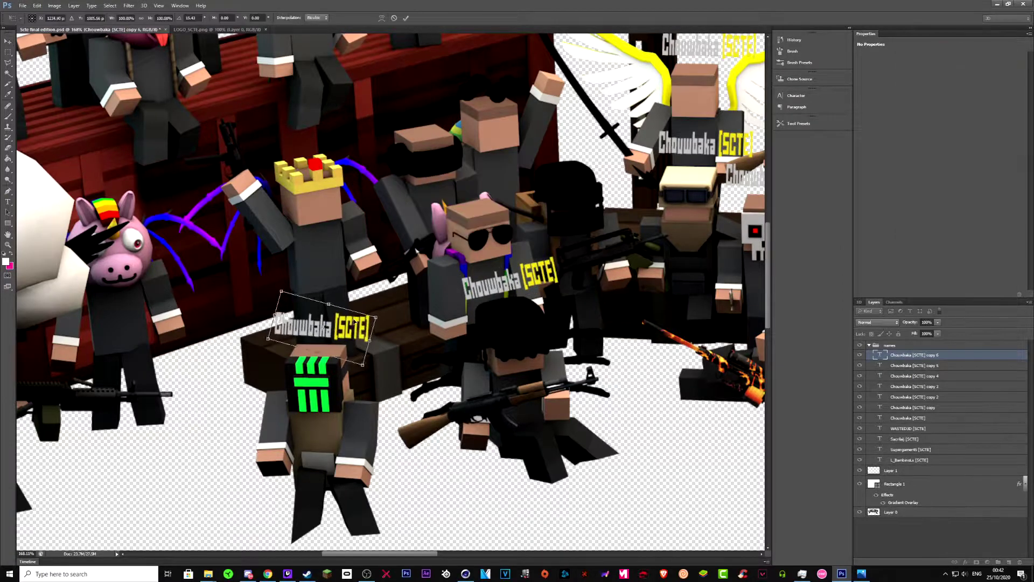
- Place duplicated name tags above the crowned, blindfolded and arm-raising characters in front of the red container
scroll(585, 181, up, 2)
click(585, 181)
right_click(897, 355)
click(926, 81)
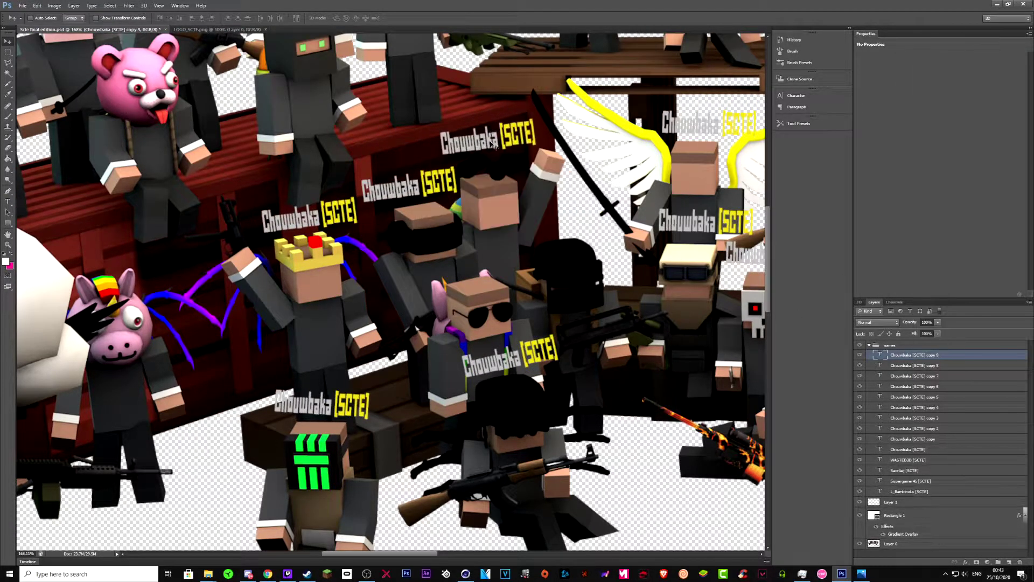
- Duplicate the name tag twice more for the pink-eared sunglasses character and the black-clad rifleman
right_click(897, 355)
click(927, 80)
right_click(896, 355)
click(926, 81)
click(585, 180)
- Place duplicated name tags above the pink unicorn character and the armed characters beneath the white cloud
scroll(377, 291, left, 5)
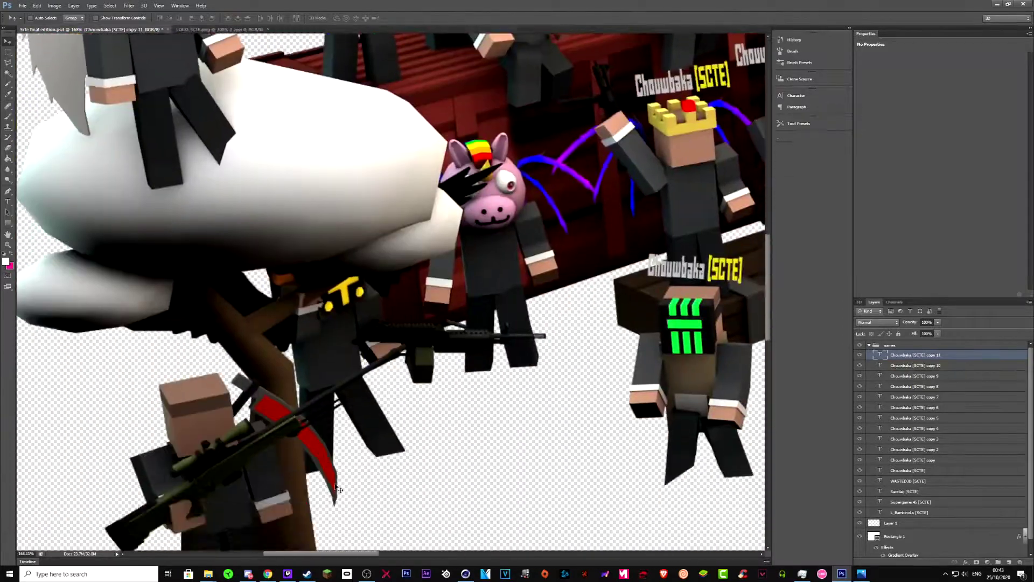
right_click(897, 354)
click(926, 81)
key(Return)
scroll(377, 290, down, 3)
right_click(897, 355)
click(926, 81)
right_click(896, 355)
click(926, 81)
- Place duplicated name tags above the box-headed character on the cloud and the red-hatted and pig-headed characters
scroll(345, 145, up, 7)
right_click(897, 355)
click(926, 80)
drag(317, 506, 442, 108)
right_click(897, 355)
click(926, 81)
- Duplicate the name tag for the sunglasses-wearing rifleman and the pink bear character on the red container
right_click(897, 355)
click(927, 81)
click(578, 181)
right_click(897, 354)
click(926, 81)
click(578, 181)
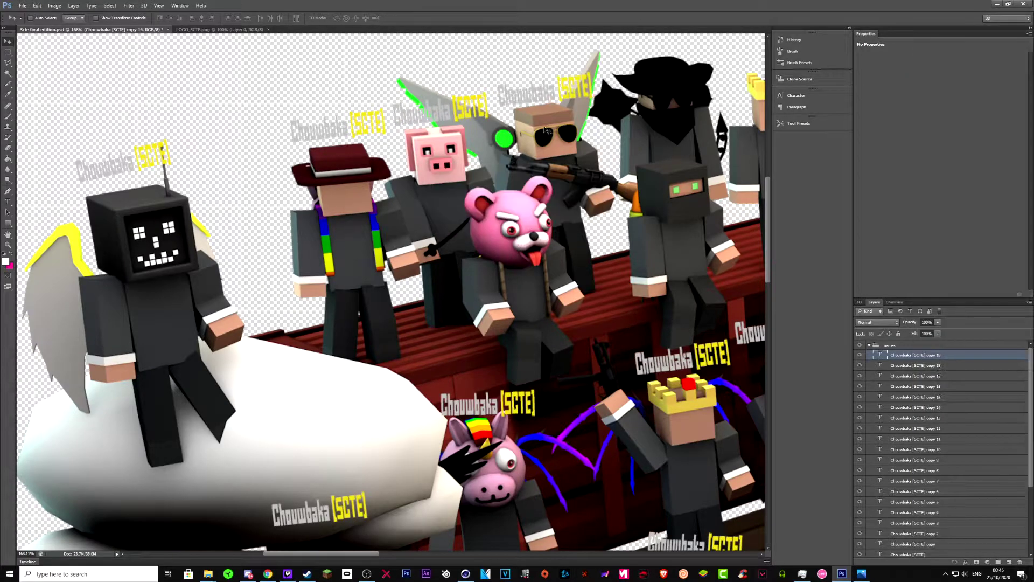
- Place duplicated name tags above the green-eyed ninja and the all-black masked character behind it
scroll(584, 183, up, 3)
scroll(584, 183, right, 6)
right_click(897, 355)
click(926, 81)
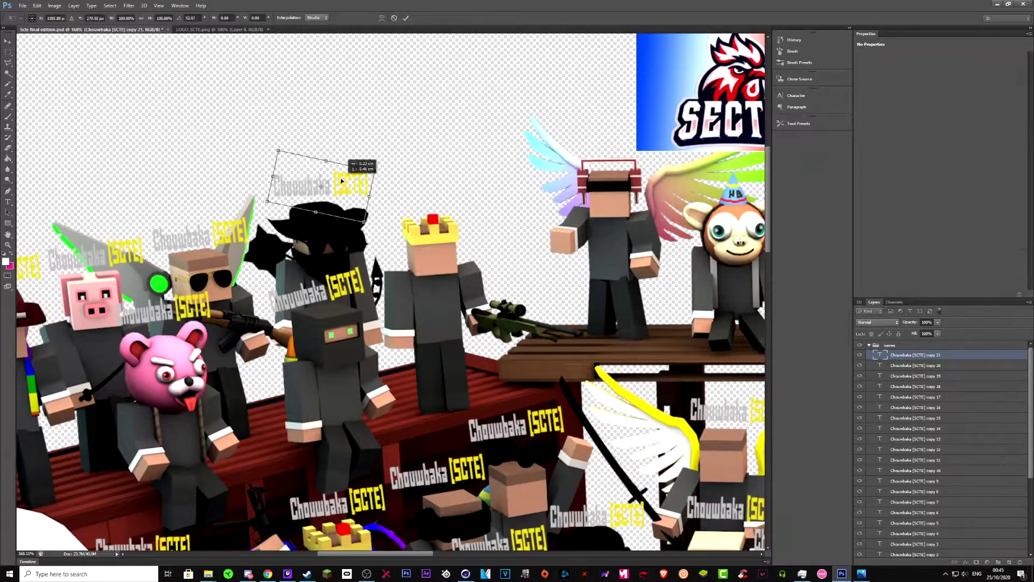
click(366, 164)
- Duplicate the name tag twice for the crowned sniper and the headphone-wearing winged character
right_click(897, 354)
click(926, 81)
right_click(896, 355)
click(927, 81)
click(578, 181)
- Place duplicated name tags above the monkey, beaver and carrot characters on the plank and the beanie-wearing one
scroll(584, 183, right, 6)
right_click(897, 354)
click(926, 81)
click(577, 181)
drag(587, 183, 352, 186)
scroll(523, 157, right, 6)
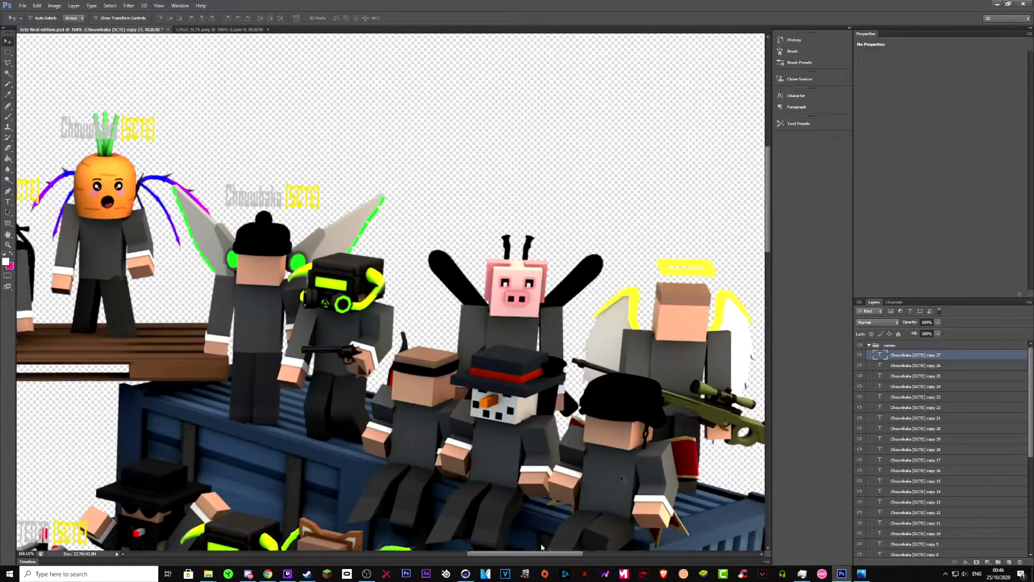
- Place duplicated name tags above the gas-masked, headband and snowman characters on the blue container
scroll(523, 157, down, 3)
right_click(919, 355)
click(949, 50)
click(583, 189)
right_click(918, 354)
click(949, 50)
right_click(918, 355)
click(949, 50)
key(Return)
- Place duplicated name tags above the seated black-haired, antennaed pig and haloed angel characters on the blue container
right_click(918, 355)
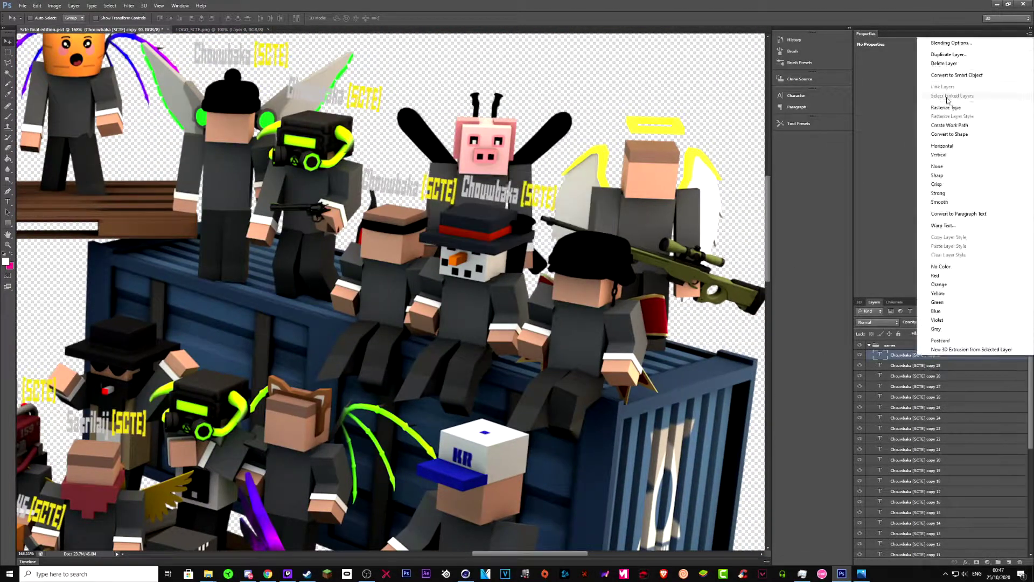
click(949, 50)
key(Return)
key(ctrl+j)
right_click(918, 355)
click(949, 50)
key(Return)
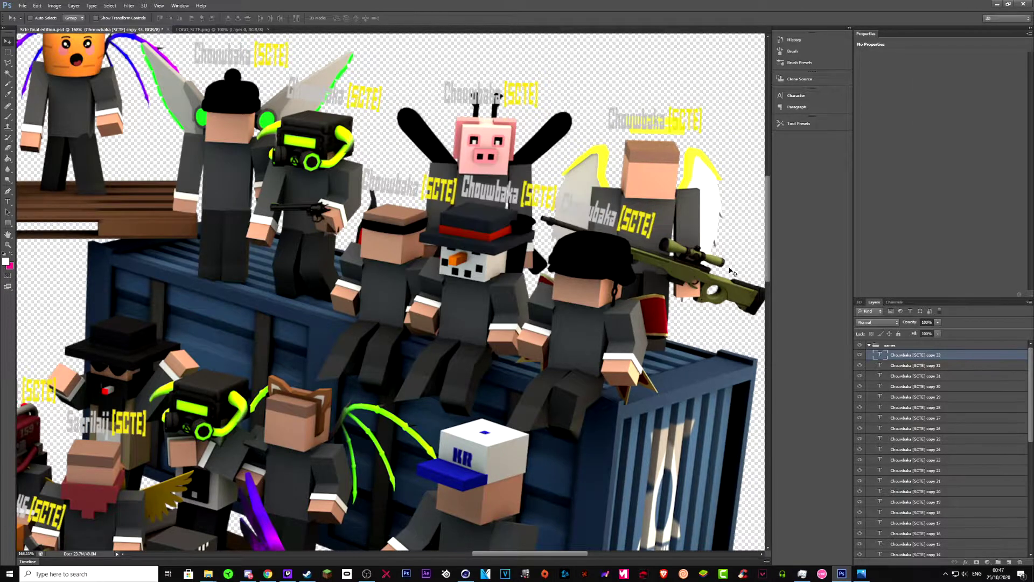
- Place duplicated name tags above the black-hatted, gas-masked and cat-eared characters in front of the blue container
scroll(345, 179, down, 4)
right_click(918, 354)
click(949, 50)
key(Return)
right_click(918, 355)
click(949, 50)
key(Return)
right_click(918, 355)
click(948, 50)
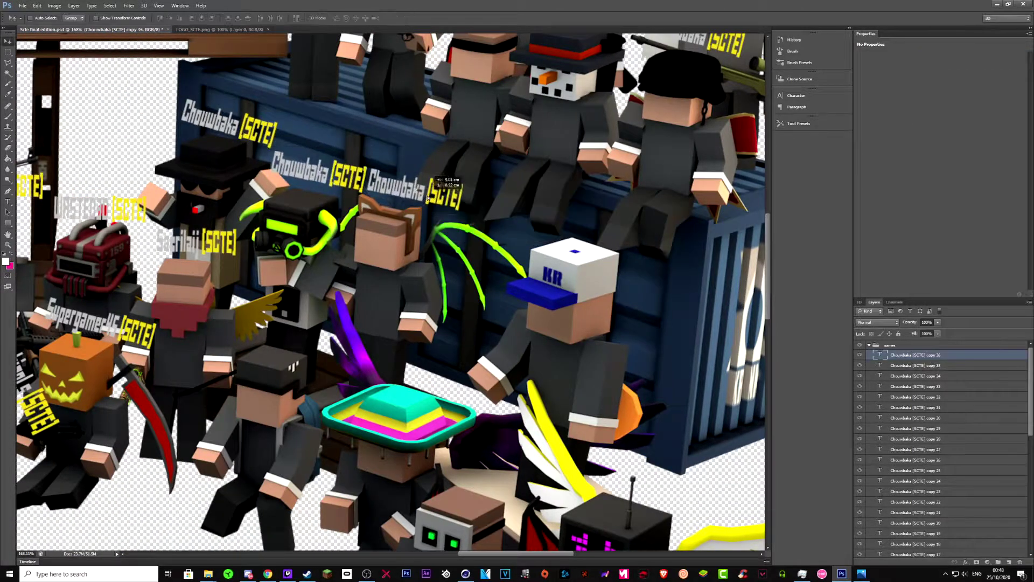
key(Return)
- Duplicate the name tag for the remaining characters at the group's front right and position the copies with Free Transform
key(ctrl+j)
key(ctrl+j)
scroll(355, 217, down, 3)
alt+scroll(355, 217, down, 2)
key(ctrl+t)
key(Return)
key(Return)
key(ctrl+t)
drag(360, 217, 622, 315)
key(Return)
key(Return)
key(ctrl+t)
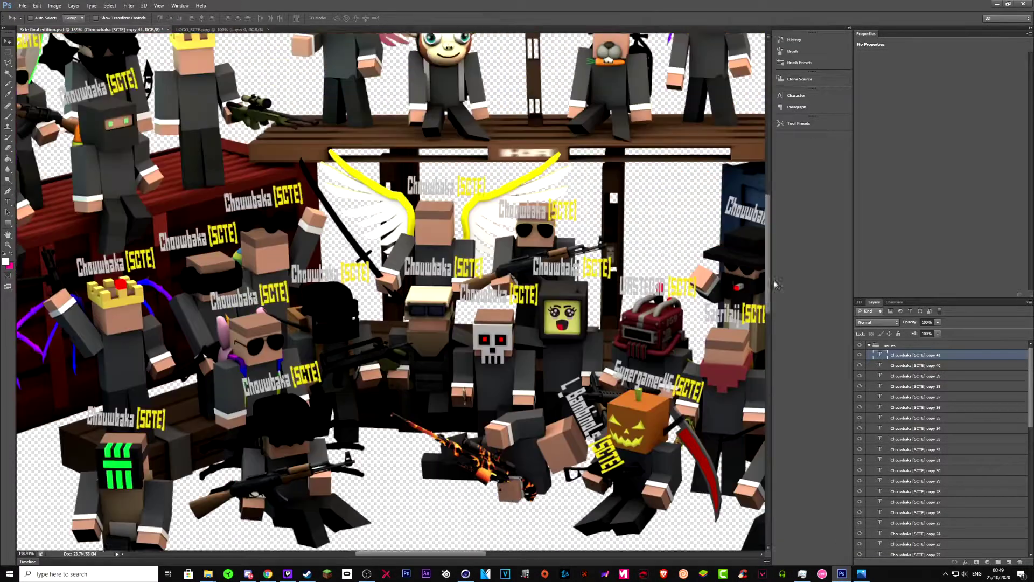
- Change the placeholder name in the goggled, yellow-winged and rifle-carrying sunglasses characters' central tags to BLitzar, Nexus67 and Guep
drag(404, 282, 327, 289)
click(353, 18)
click(388, 180)
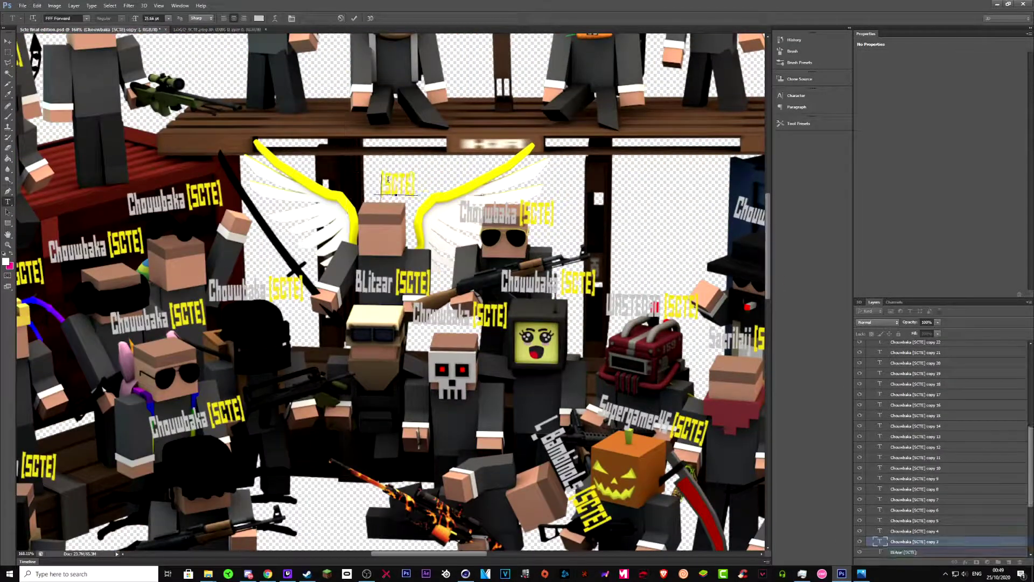
drag(519, 214, 443, 208)
key(BackSpace)
text(uep)
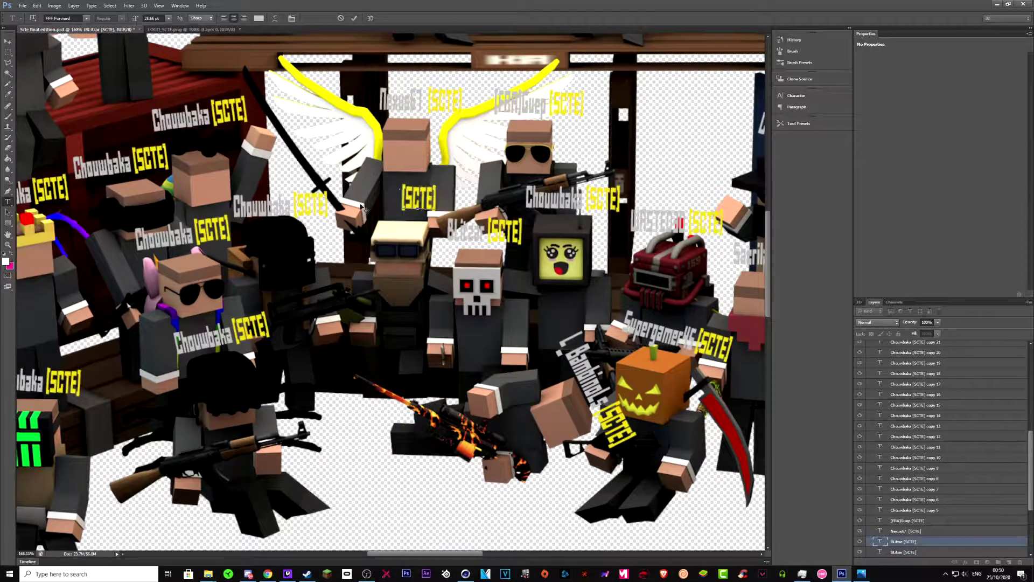
click(354, 18)
- Rename the tags above the black-masked, pink-eared and crouching black-haired characters left of centre to Atzelord, Pulmow and EvilPotato
drag(293, 205, 233, 203)
key(BackSpace)
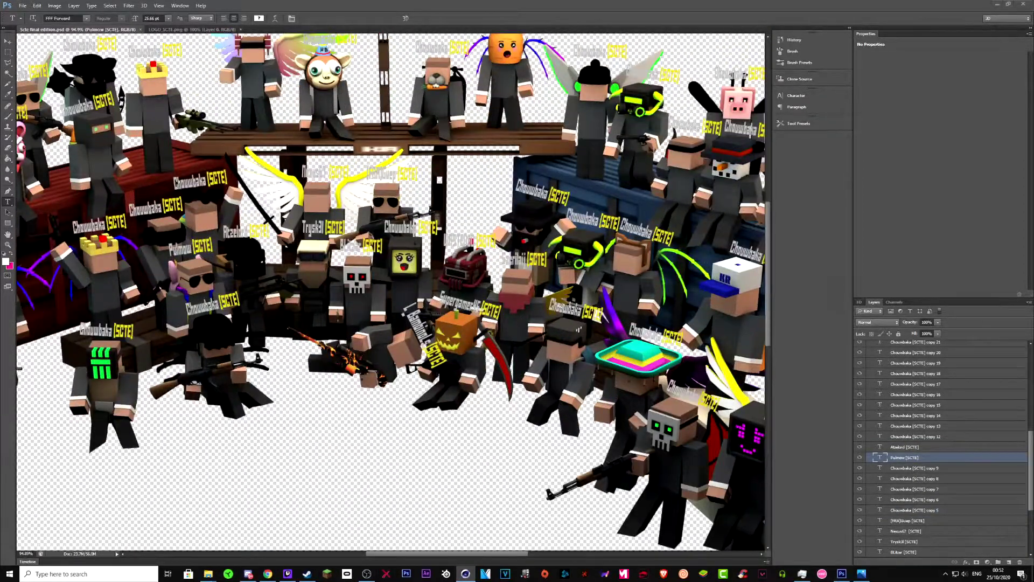
alt+scroll(182, 326, up, 5)
text(lPotato)
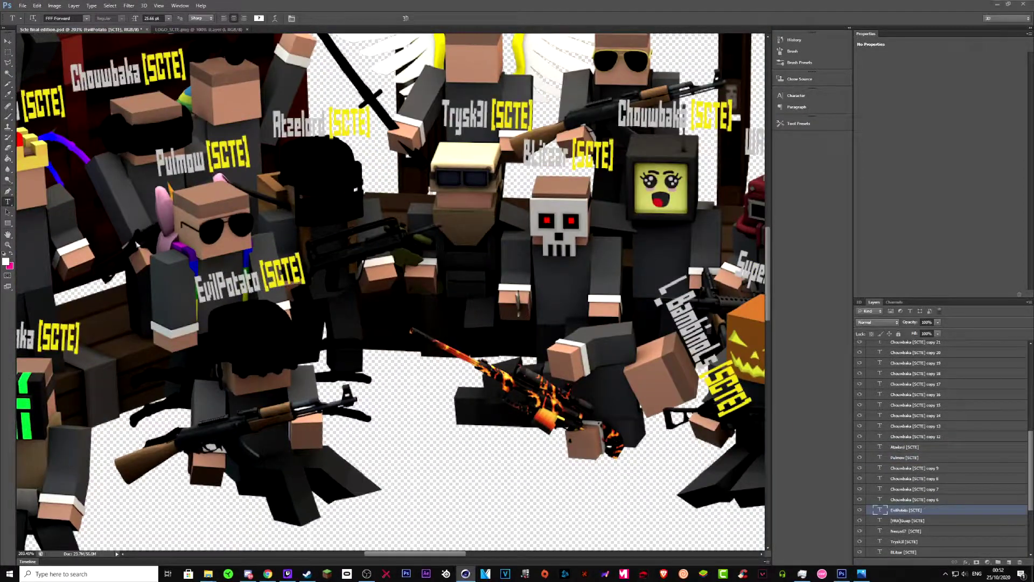
- Rename the tags above the gas-masked and cat-eared characters in front of the blue container to Amamiya and antonfonch
shift+scroll(377, 242, right, 5)
scroll(543, 198, up, 3)
click(543, 199)
shift+scroll(391, 291, right, 5)
text(Amamiyaantonfonch)
- Rename the crowned, black-masked and raised-arm characters' tags in front of the red container to KFCbukiz, Sirildark and killer666666
scroll(390, 293, down, 5)
text(KFCbukiz)
text(Sirildark [SCTE)
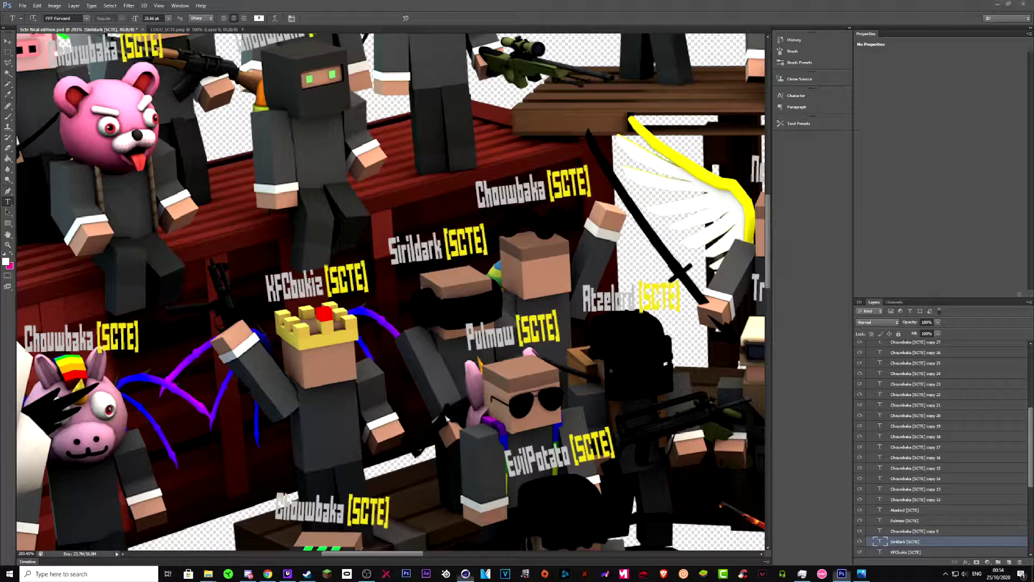
double_click(549, 193)
text(killer66666)
scroll(390, 294, up, 10)
double_click(369, 229)
text(Rypenguin219 [SCTE)
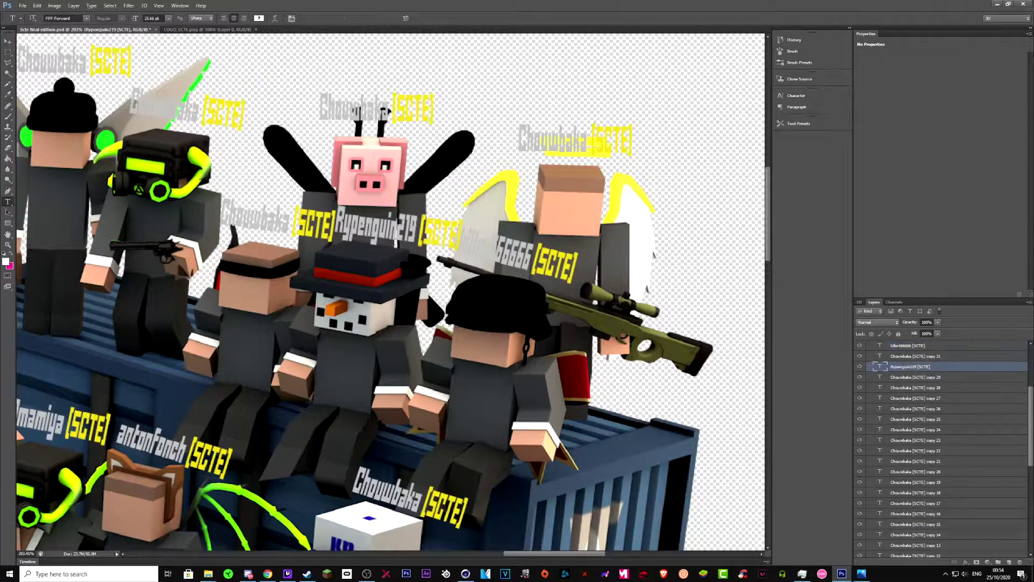
double_click(254, 216)
text(Batracts)
double_click(162, 109)
text(magicmagniac)
- Rename the black-beanie, crowned, green-eyed masked and pink bear characters' tags on the containers to Facile, PoseyHydon, WarAKis and muwl
scroll(210, 247, left, 5)
double_click(185, 64)
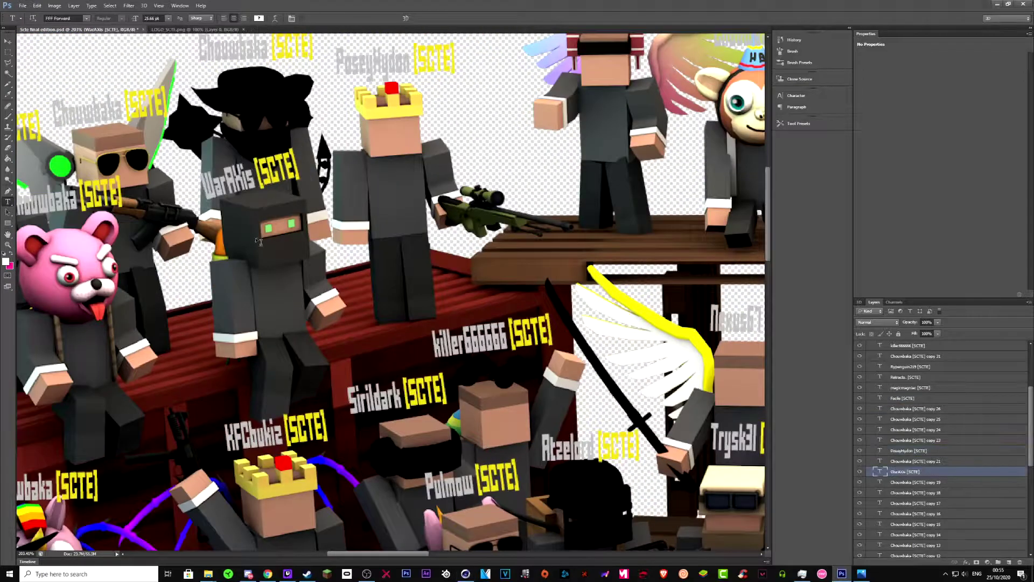
scroll(172, 182, left, 5)
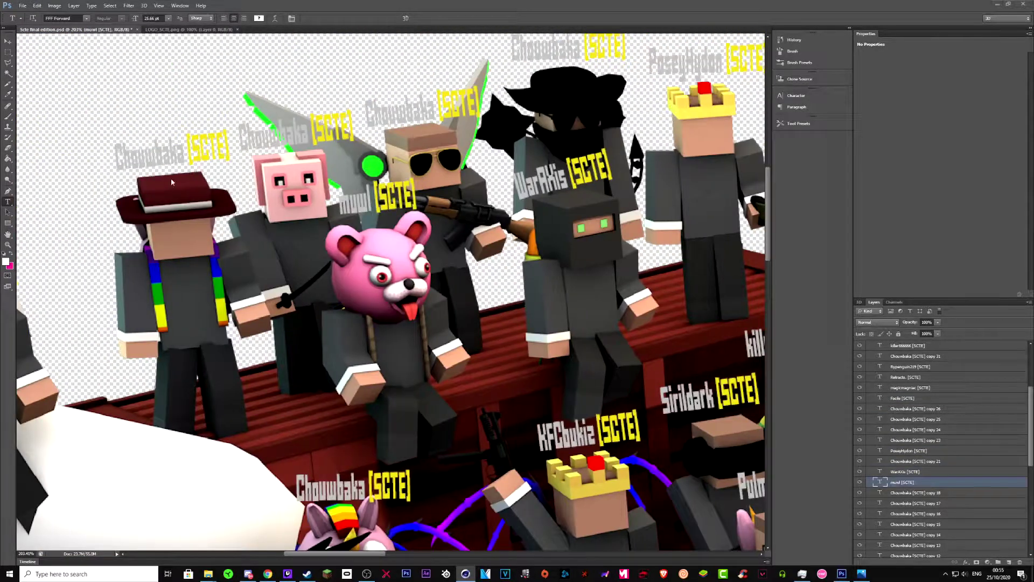
double_click(124, 155)
text(S)
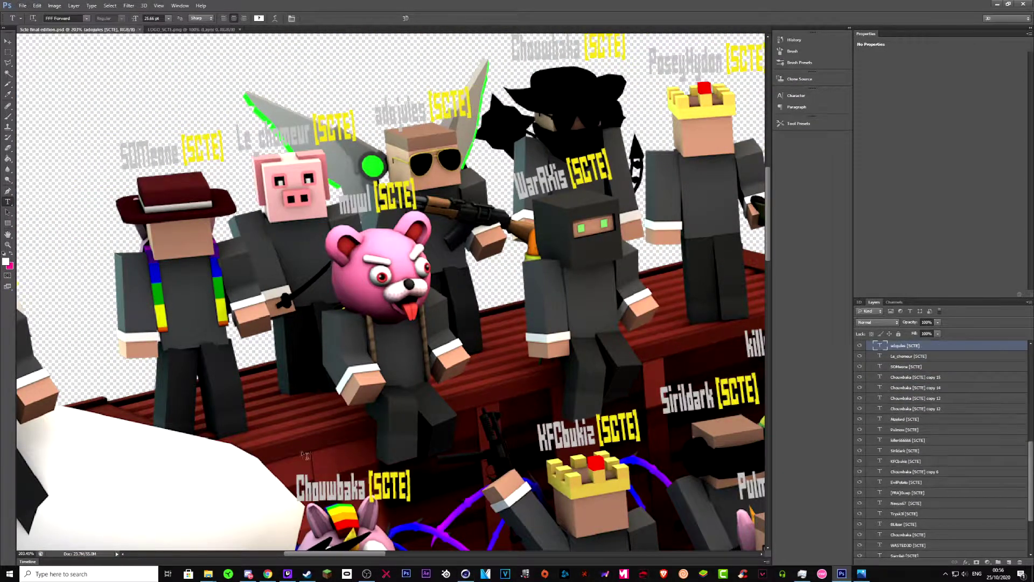
double_click(569, 50)
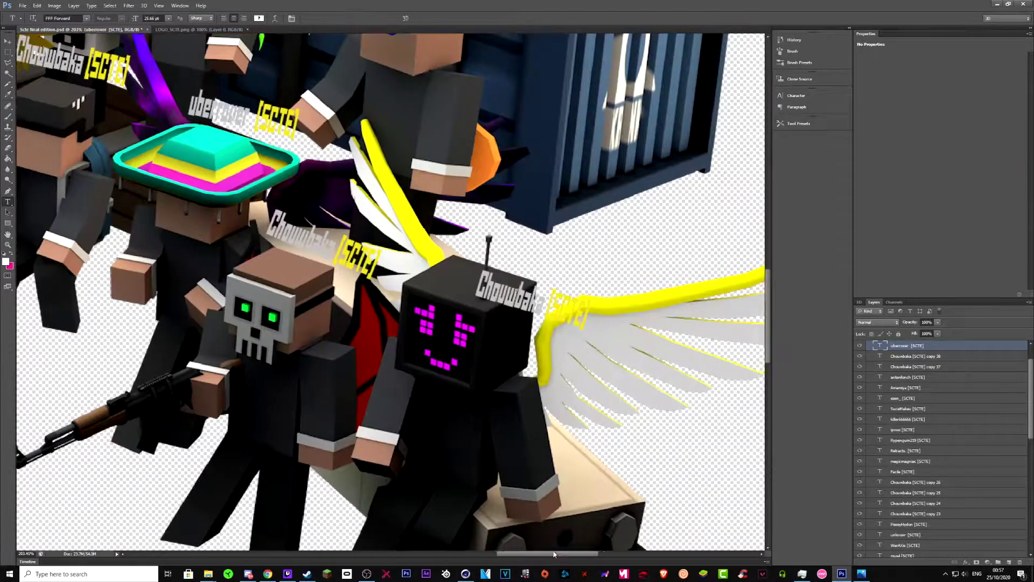
drag(491, 257, 499, 251)
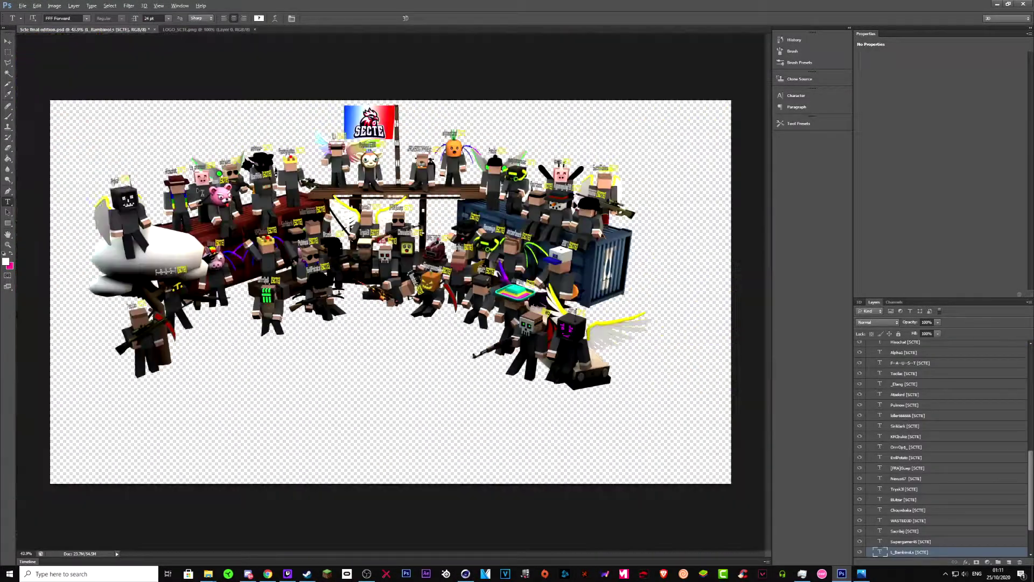
- Save the finished image as a JPEG named Scte final edition at Maximum quality 12 with progressive format and 3 scans
click(23, 6)
click(34, 103)
click(909, 465)
click(905, 397)
click(942, 455)
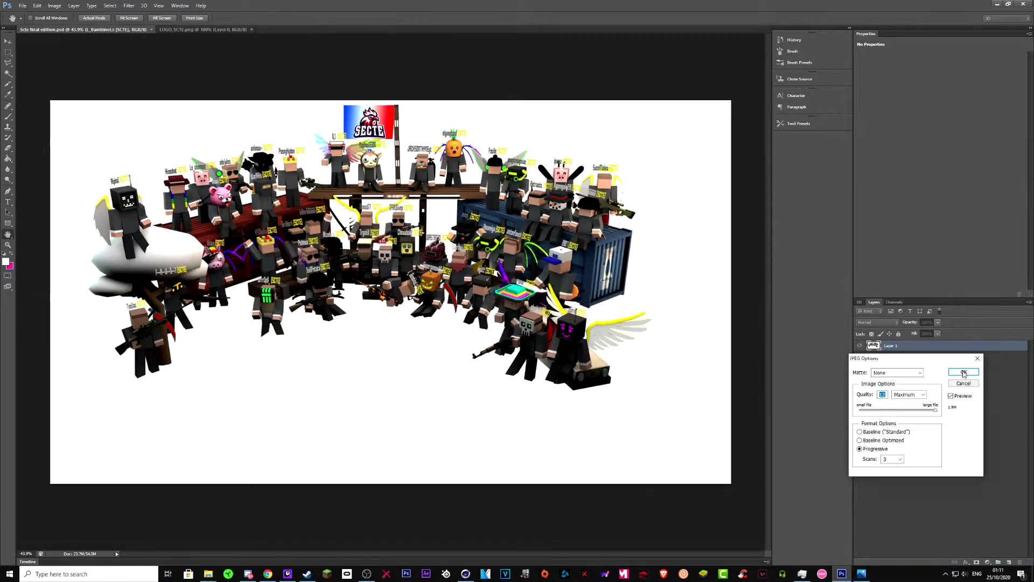
click(963, 373)
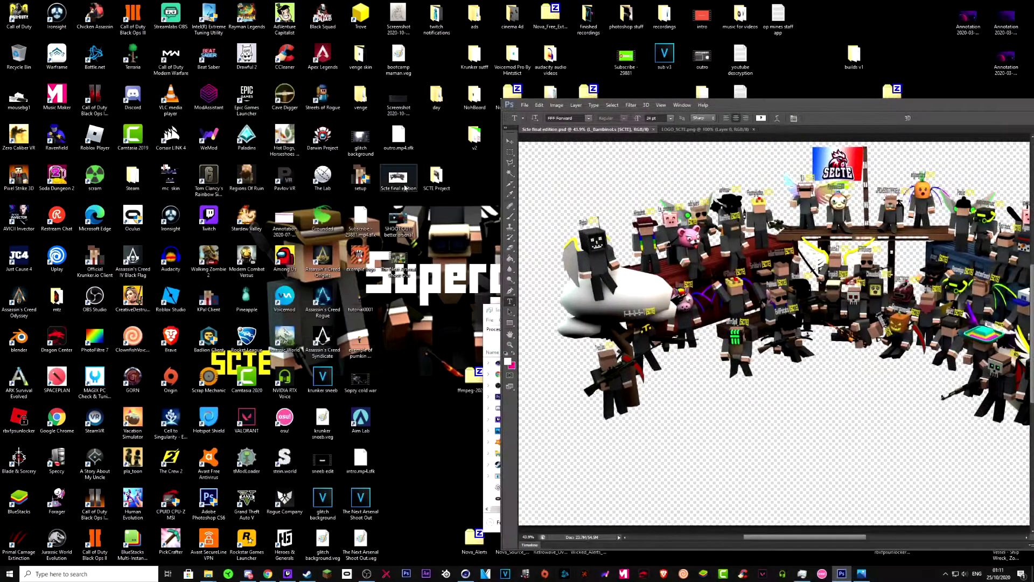